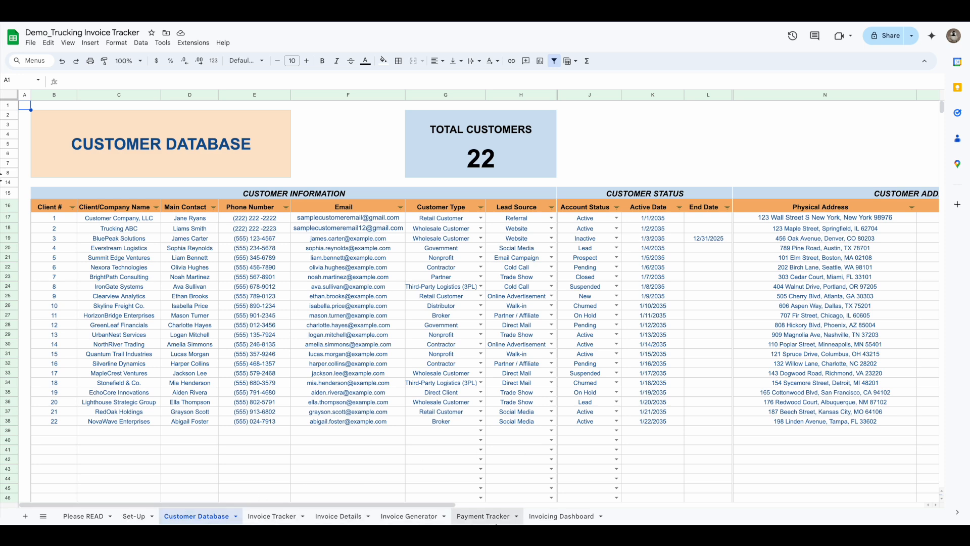
# Step: Read the Please READ sheet's note, and review the Set-Up sheet's company information and drop-down lists
pyautogui.click(84, 517)
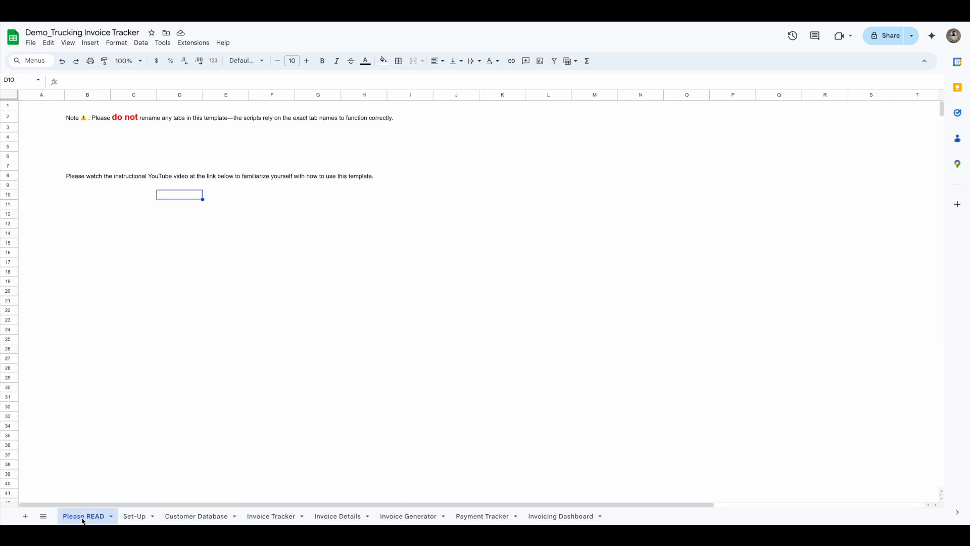
pyautogui.click(134, 516)
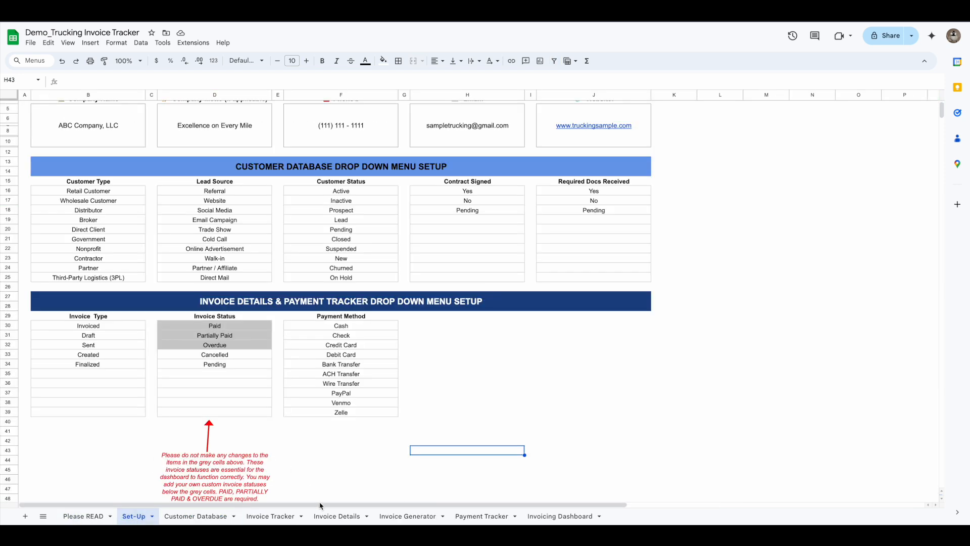
pyautogui.scroll(2, 320, 501)
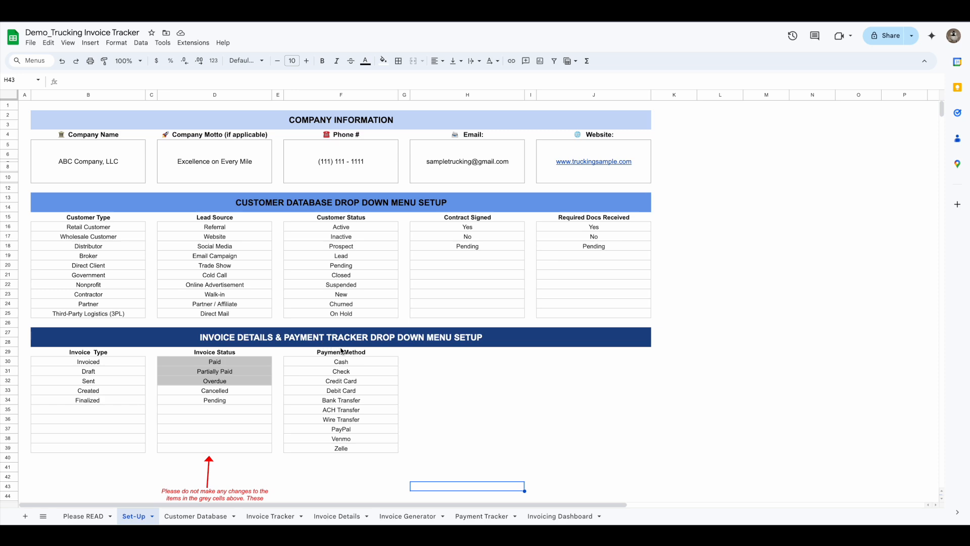
pyautogui.scroll(-1, 346, 352)
pyautogui.scroll(-4, 349, 351)
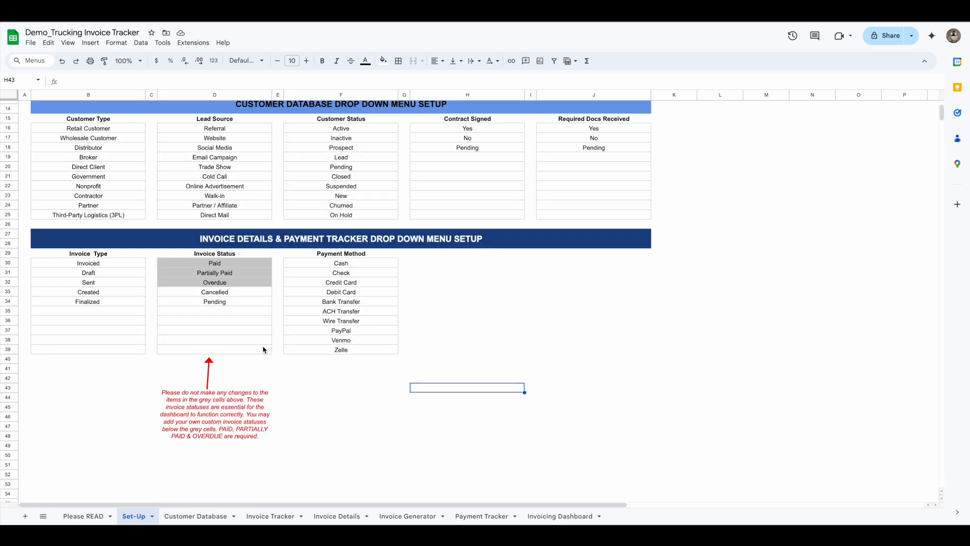
pyautogui.scroll(3, 306, 335)
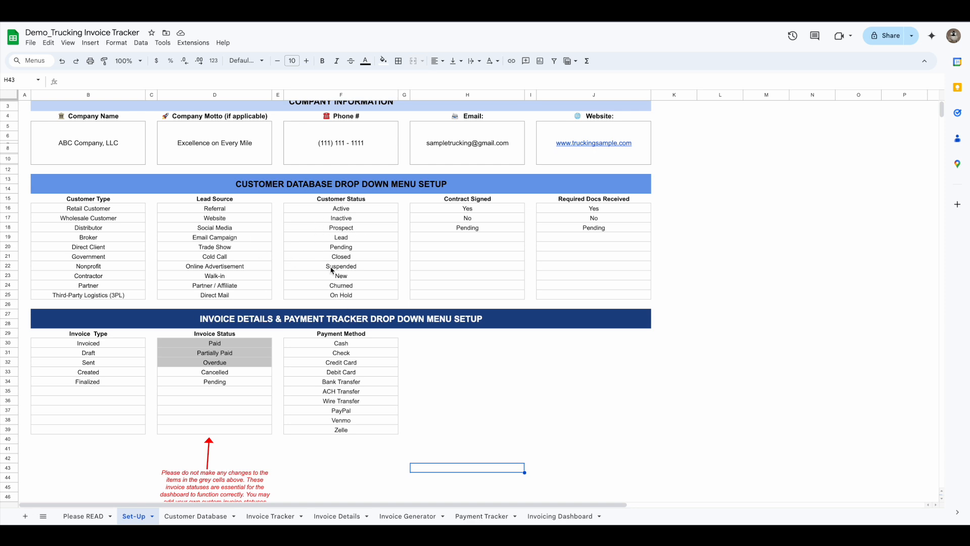
pyautogui.scroll(-4, 339, 281)
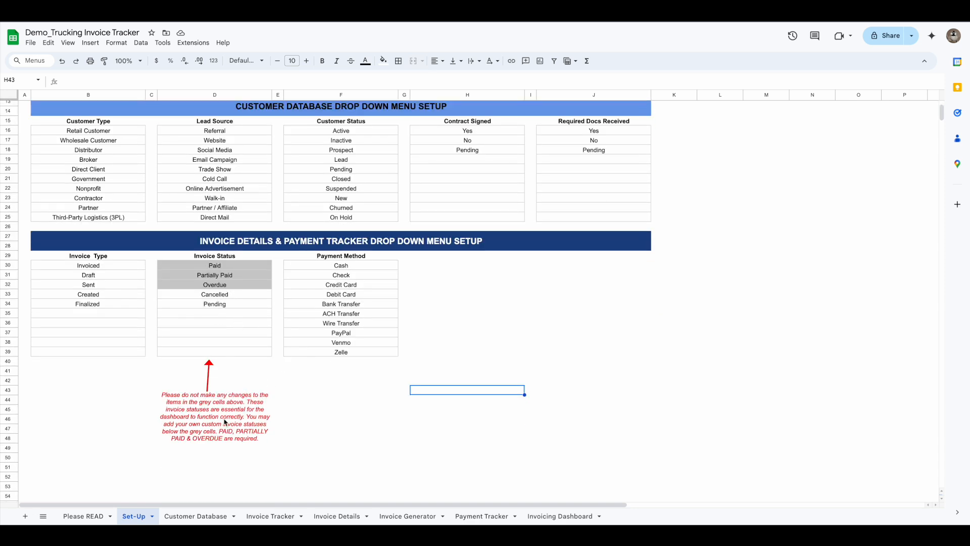
# Step: Examine the grey Invoice Status entries Paid, Partially Paid and Overdue and the custom status cells below them on the Set-Up sheet
pyautogui.moveTo(220, 268); pyautogui.dragTo(223, 288)
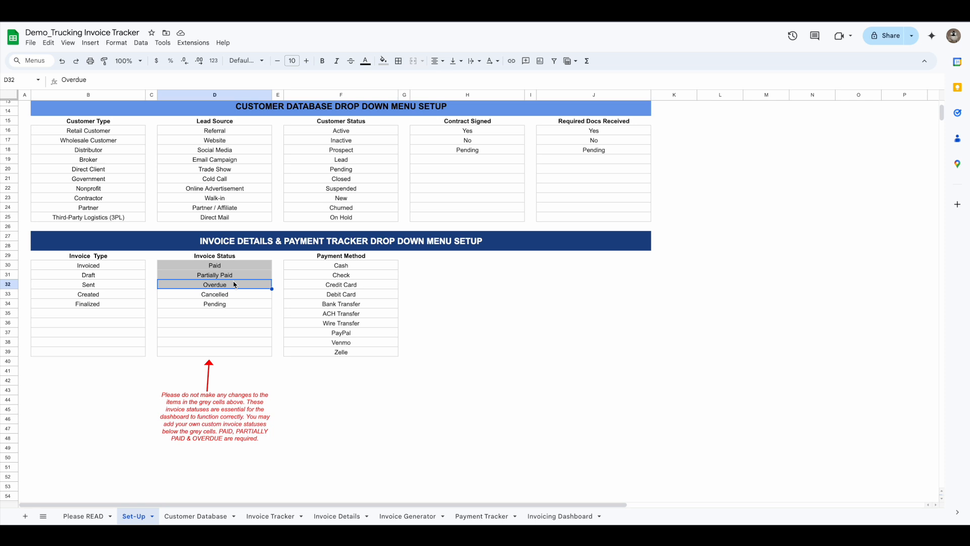
pyautogui.moveTo(231, 267); pyautogui.dragTo(226, 350)
pyautogui.moveTo(222, 266); pyautogui.dragTo(223, 286)
pyautogui.click(585, 371)
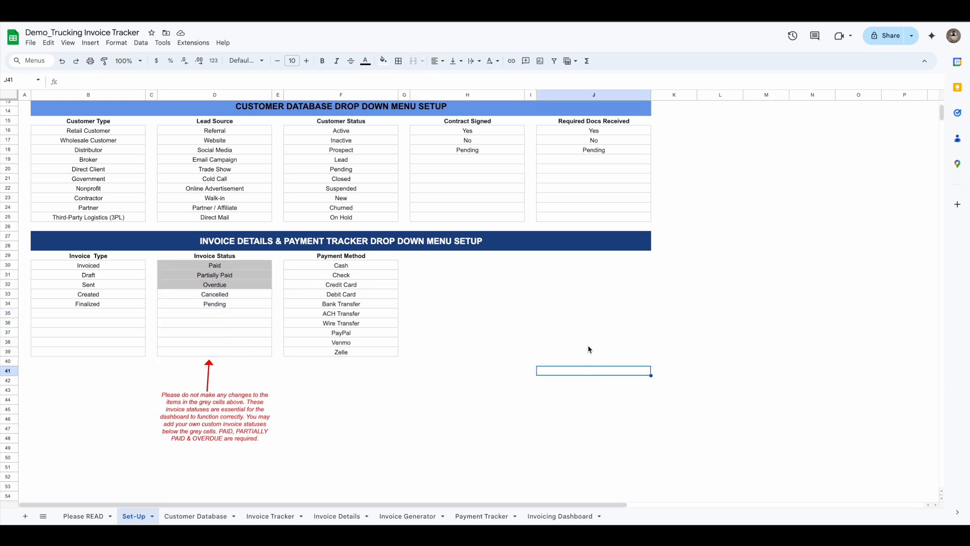
pyautogui.scroll(3, 559, 386)
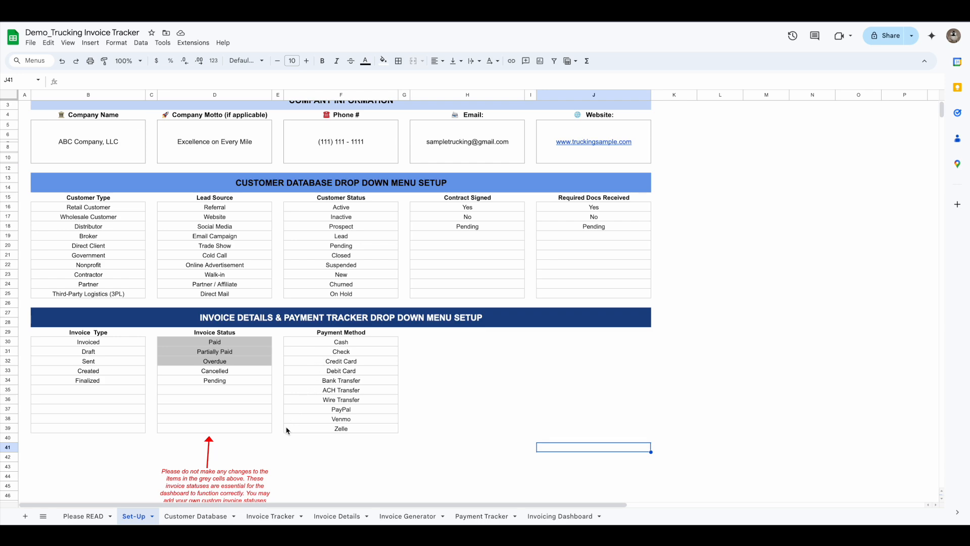
# Step: Review the Customer Database columns from customer information through documents and attachments, including the Customer Type options for the first empty row
pyautogui.click(189, 516)
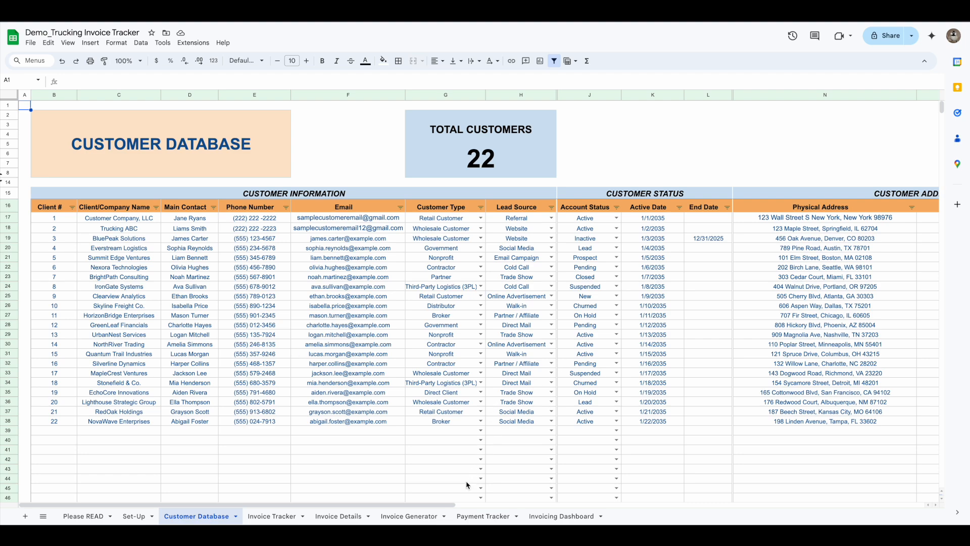
pyautogui.moveTo(455, 505); pyautogui.dragTo(379, 492)
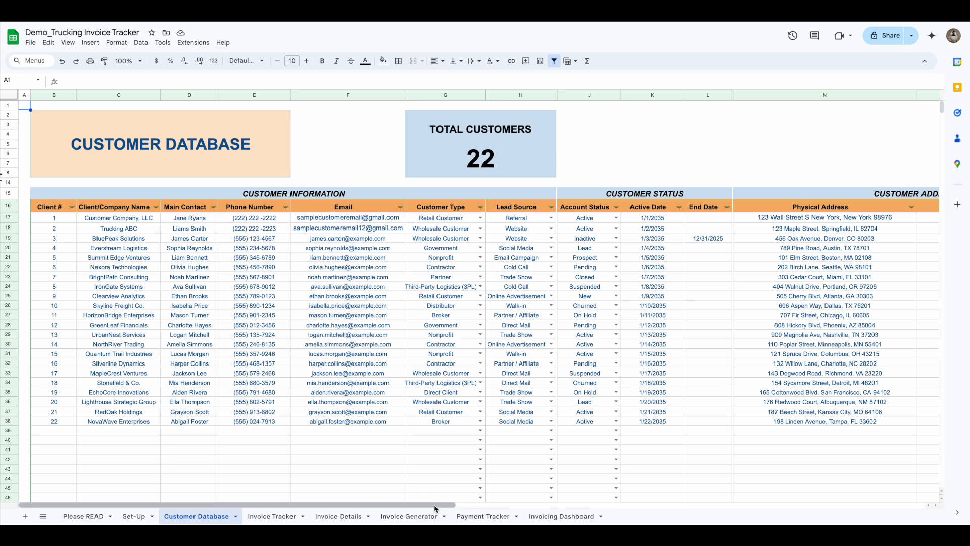
pyautogui.moveTo(431, 505); pyautogui.dragTo(480, 507)
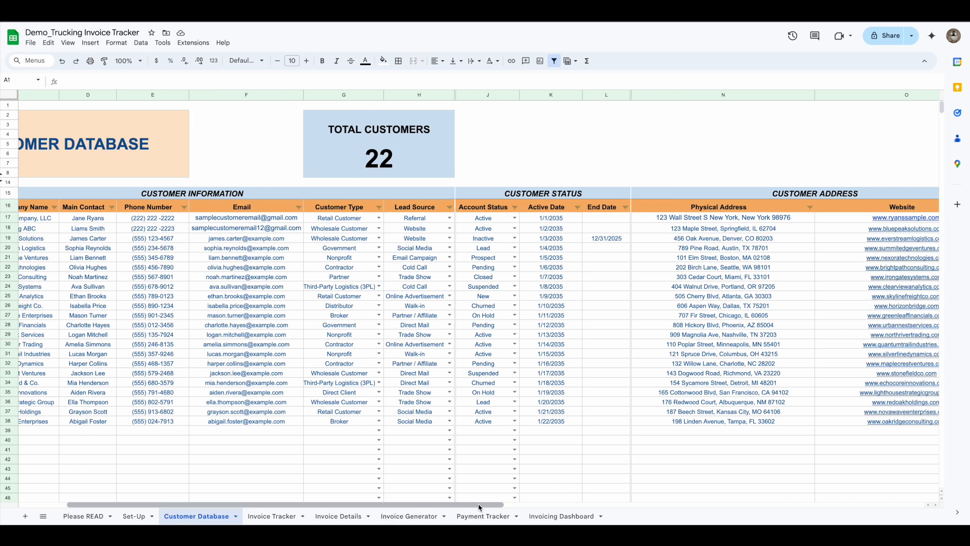
pyautogui.click(378, 430)
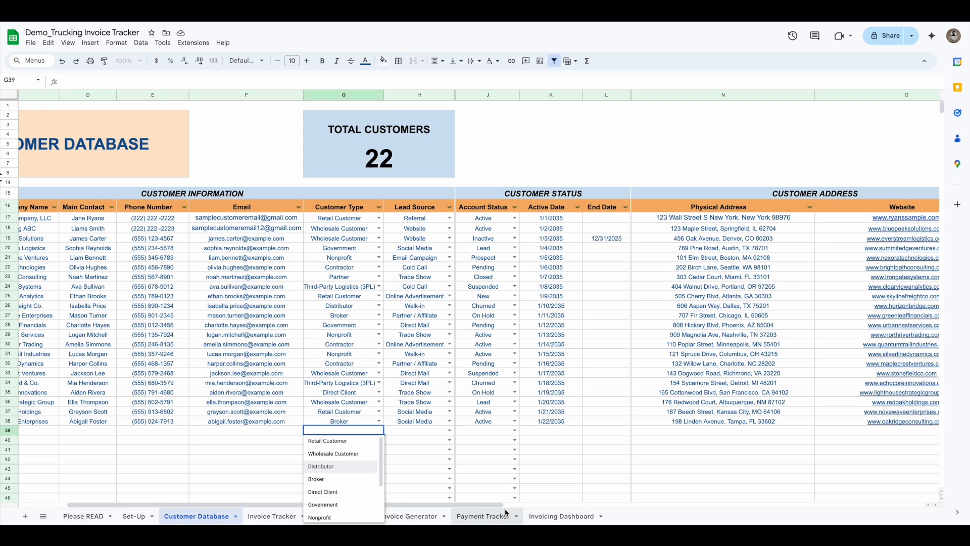
pyautogui.hscroll(3, 435, 455)
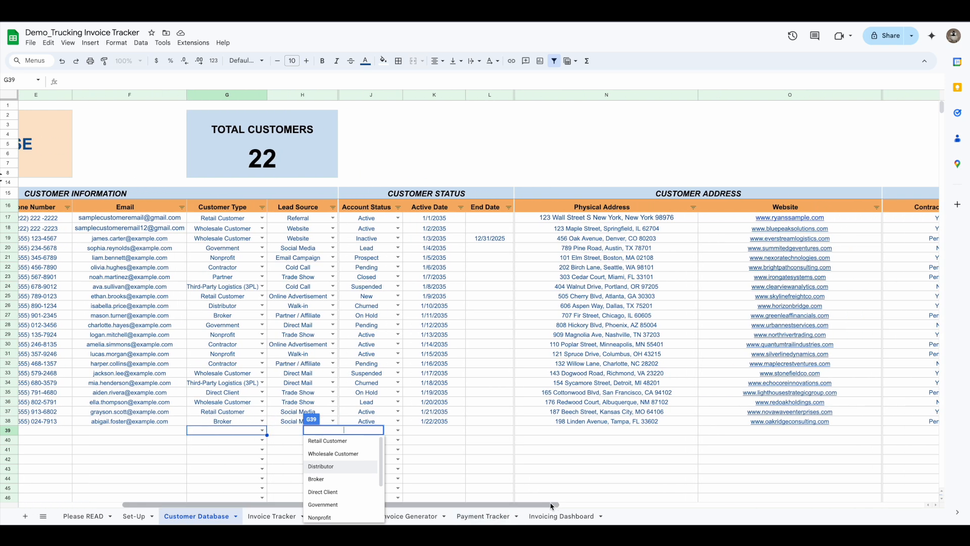
pyautogui.click(427, 438)
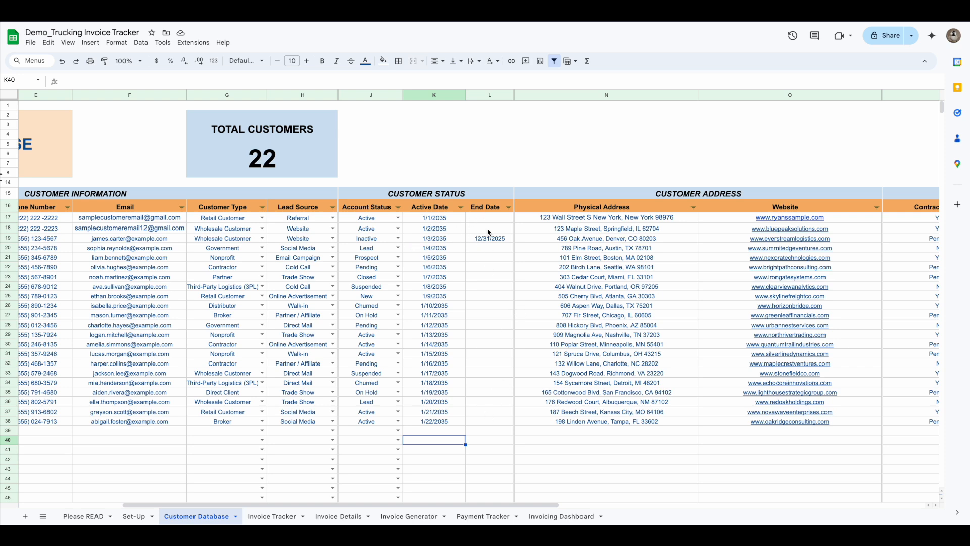
pyautogui.moveTo(538, 506); pyautogui.dragTo(737, 507)
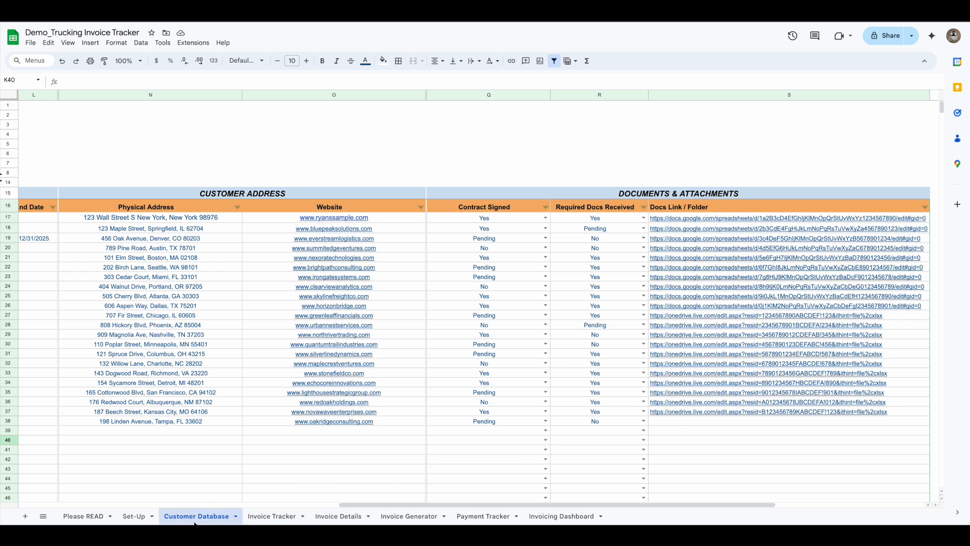
# Step: Review the Invoice Tracker's columns from the invoice details through the payment summary, and return to the first columns
pyautogui.click(276, 522)
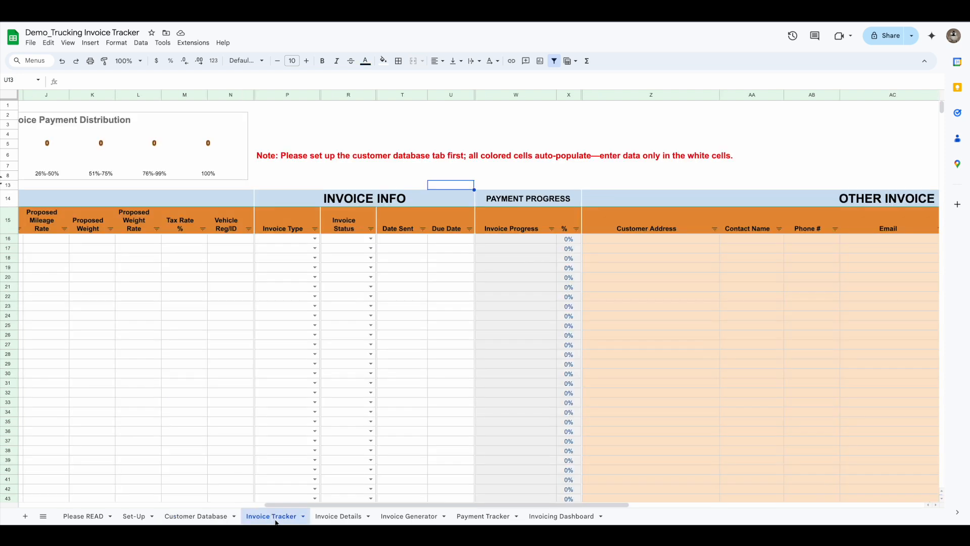
pyautogui.moveTo(443, 505); pyautogui.dragTo(136, 507)
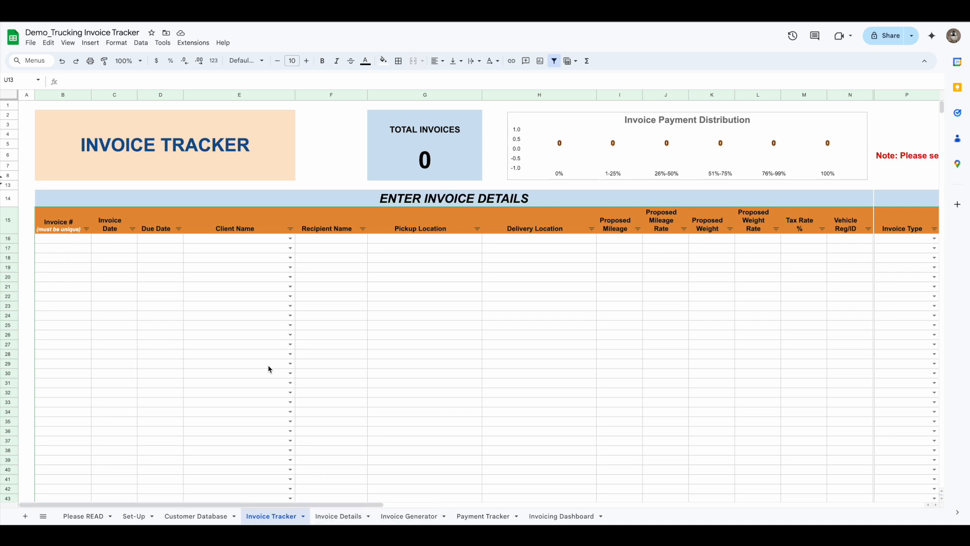
pyautogui.moveTo(372, 504); pyautogui.dragTo(592, 517)
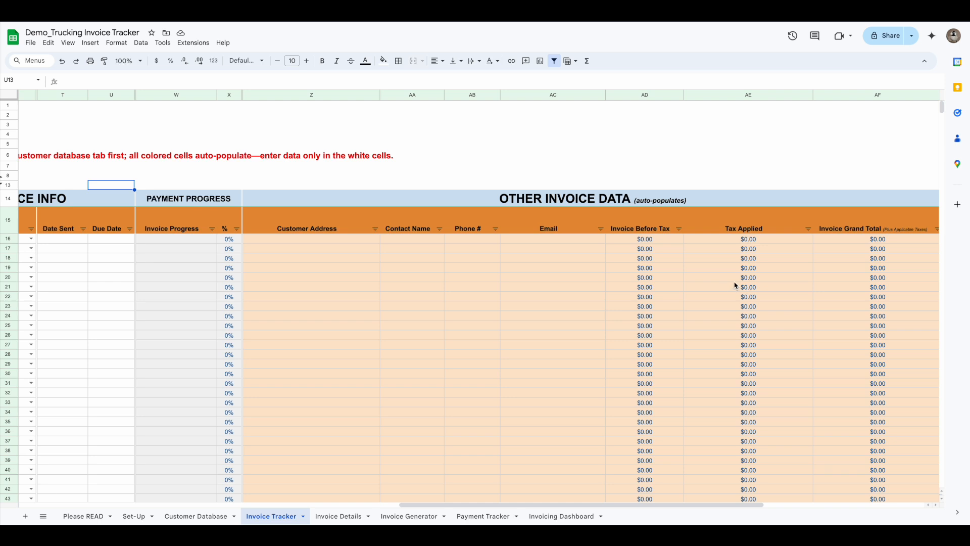
pyautogui.moveTo(634, 505); pyautogui.dragTo(758, 500)
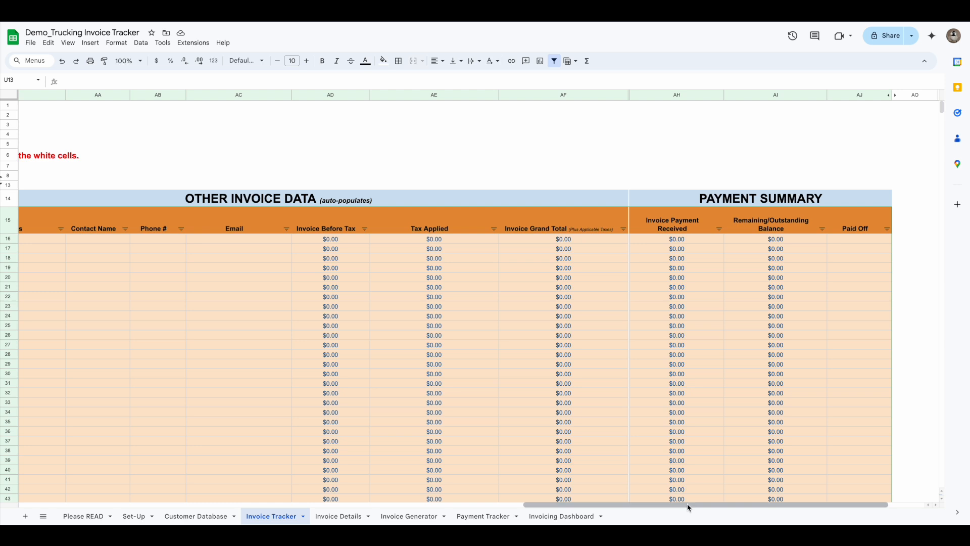
pyautogui.hscroll(-1, 706, 498)
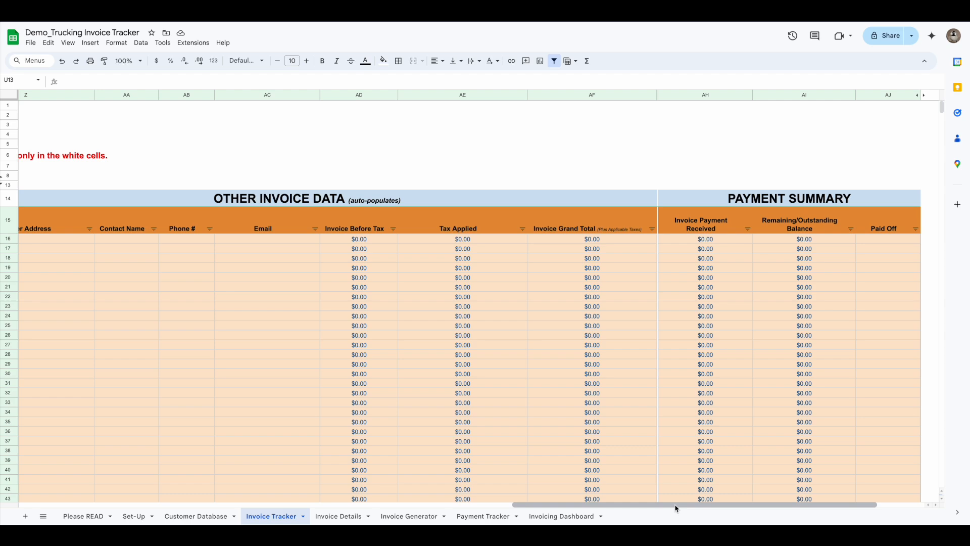
pyautogui.moveTo(677, 508); pyautogui.dragTo(131, 510)
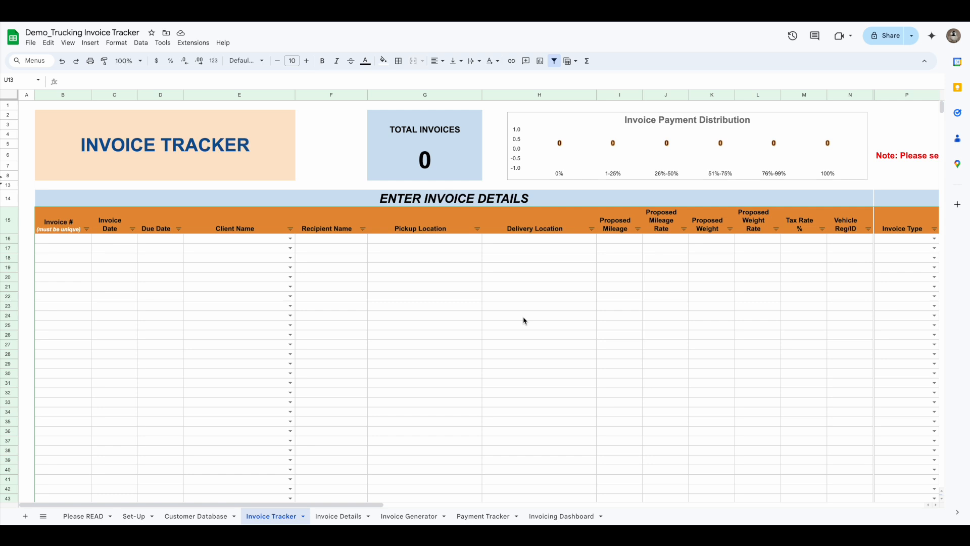
# Step: Look over the Invoice Details sheet and compare it with the entry columns of the Invoice Tracker
pyautogui.click(342, 516)
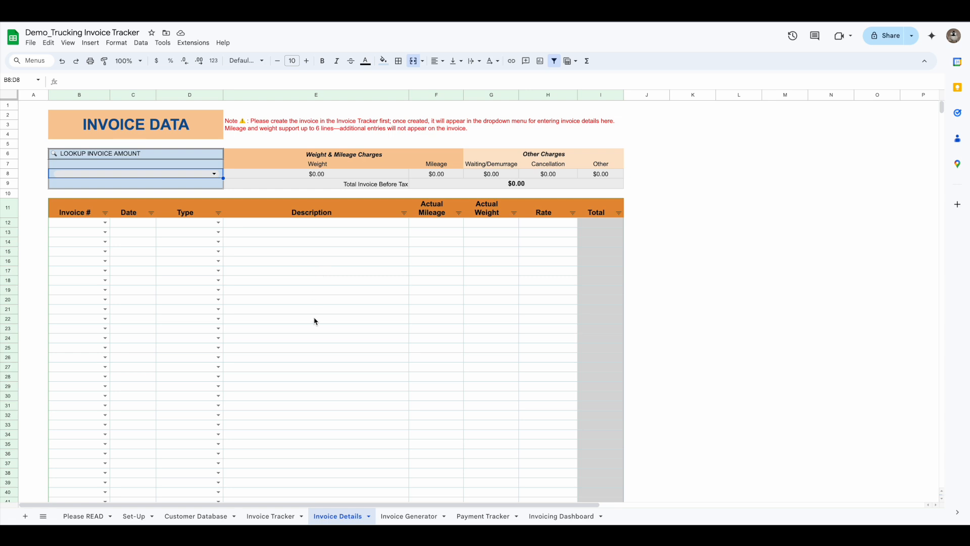
pyautogui.click(283, 521)
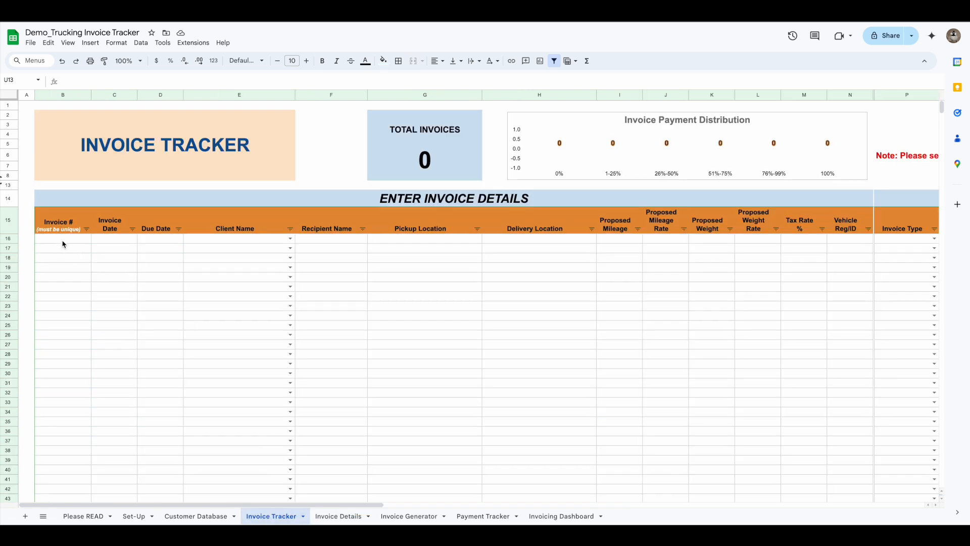
pyautogui.click(326, 518)
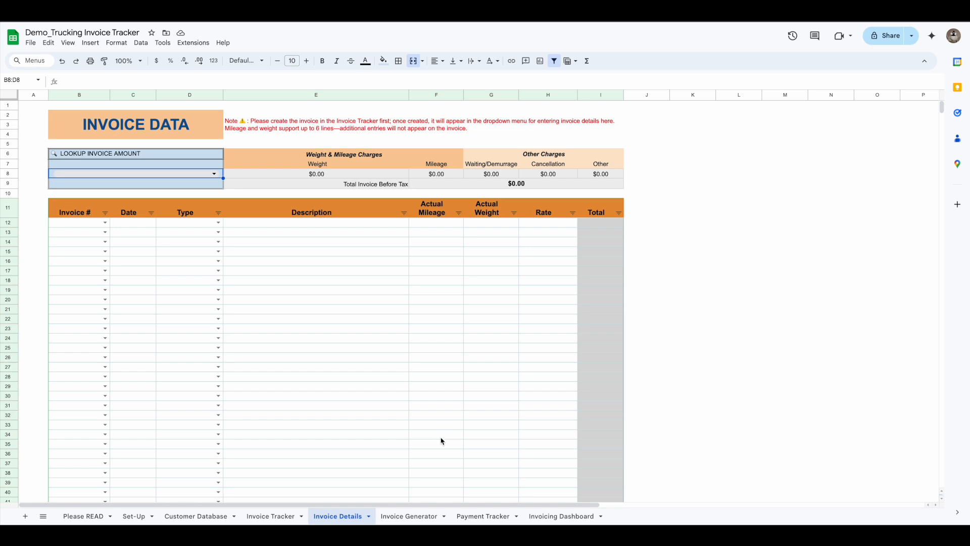
# Step: Examine the Invoice Generator's invoice layout, from the company and customer information to the additional charges, terms and grand total
pyautogui.click(429, 516)
pyautogui.scroll(3, 483, 349)
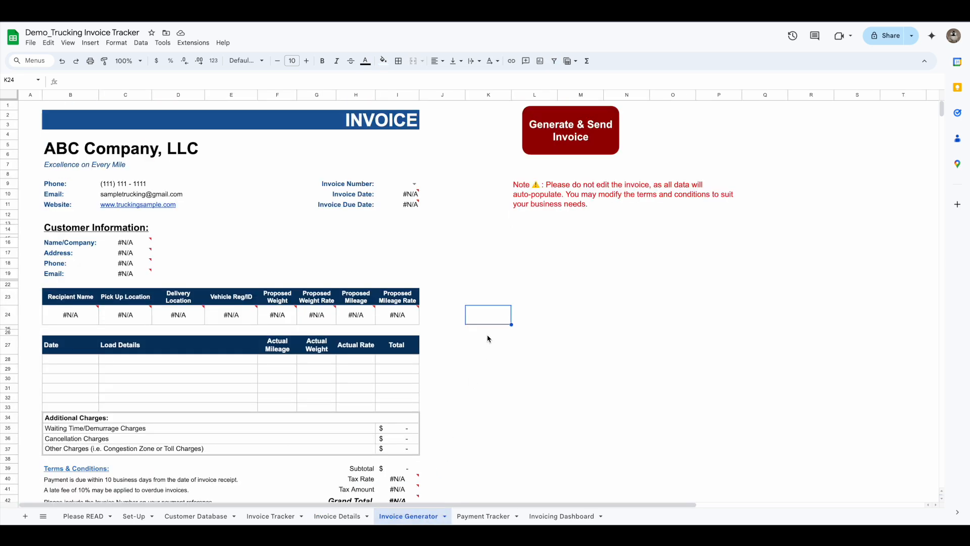
pyautogui.scroll(-6, 182, 457)
pyautogui.scroll(5, 202, 452)
pyautogui.moveTo(147, 270)
pyautogui.scroll(-2, 305, 407)
pyautogui.scroll(2, 305, 409)
pyautogui.scroll(-5, 548, 215)
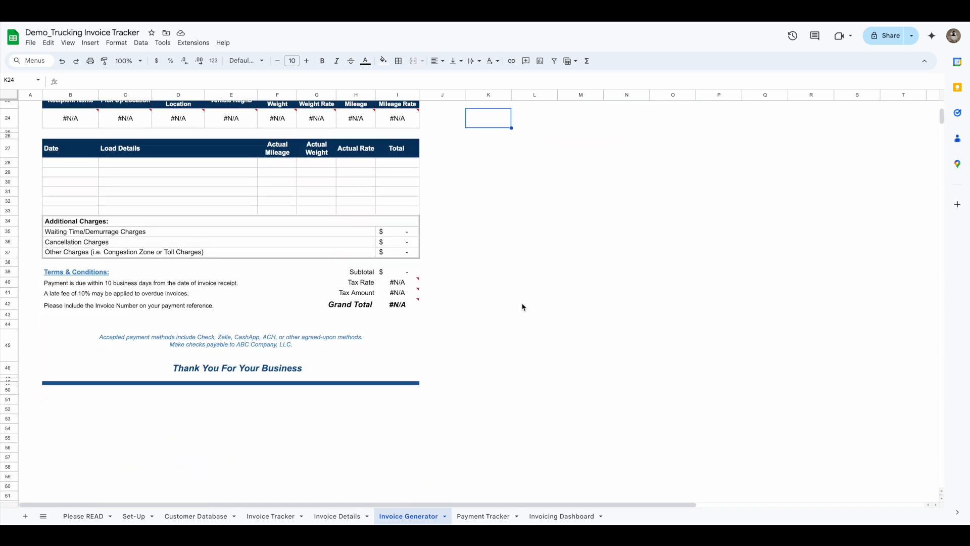
# Step: Inspect the first entry row of the Payment Tracker, from the invoice number and payment method options to the notes
pyautogui.click(495, 517)
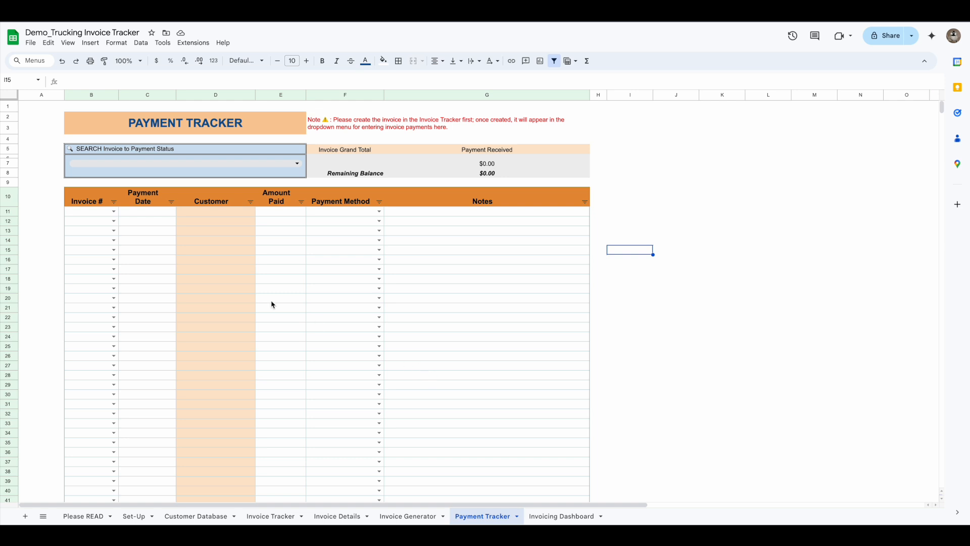
pyautogui.click(115, 215)
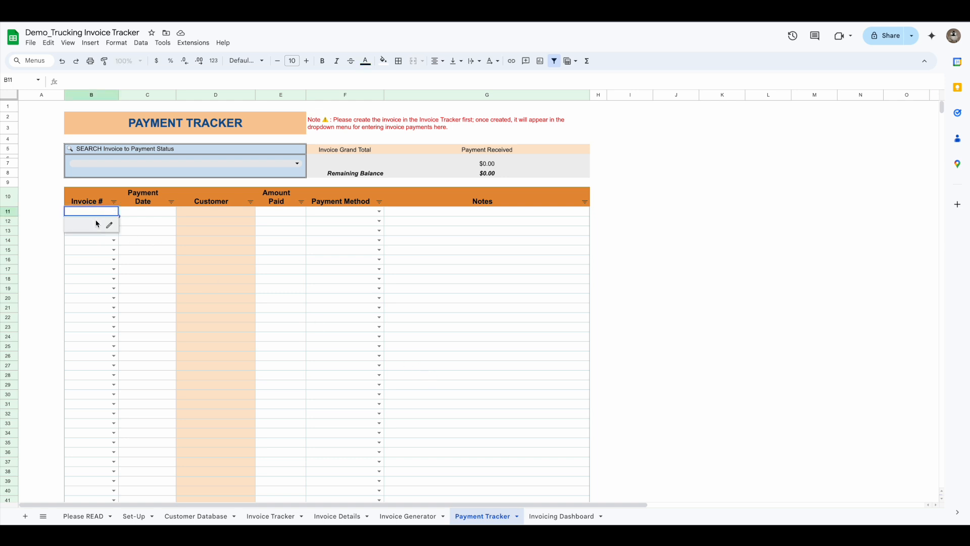
pyautogui.click(142, 216)
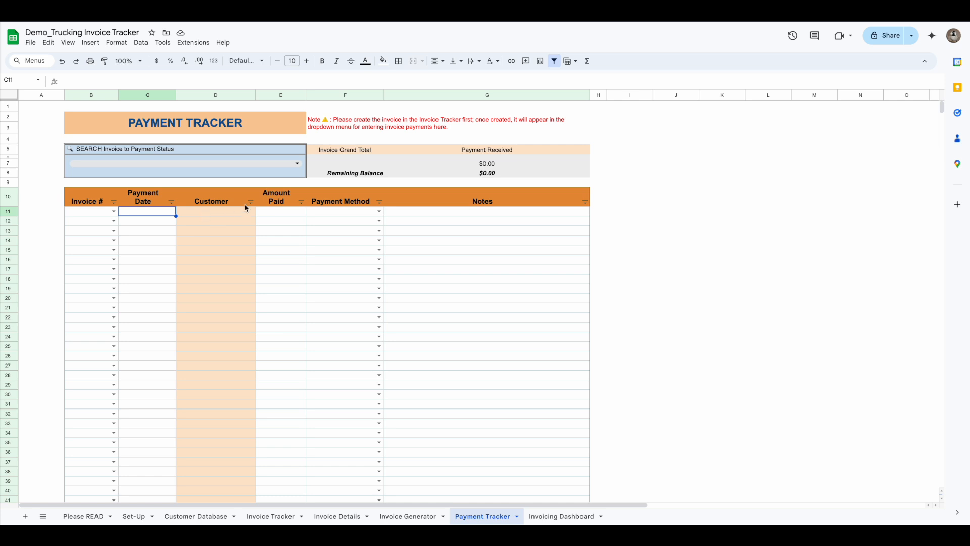
pyautogui.click(291, 218)
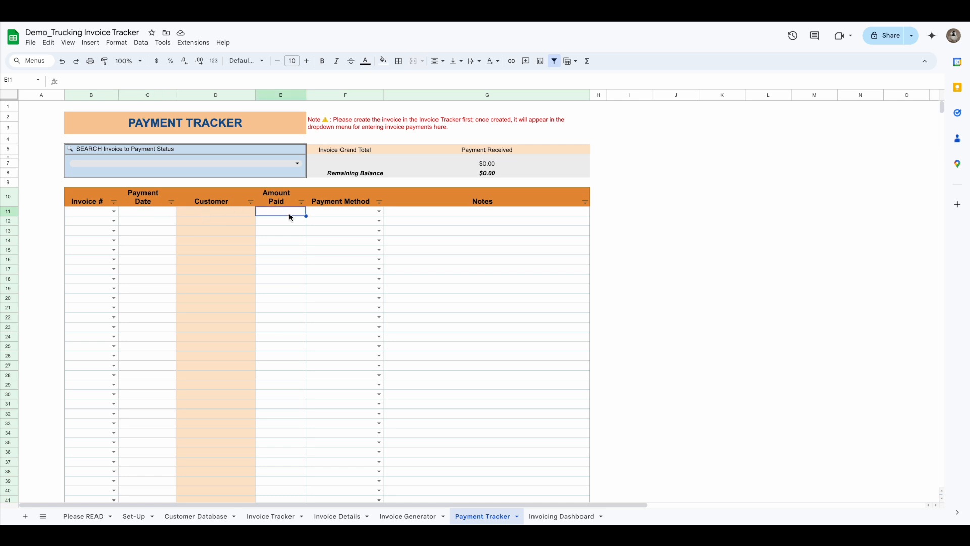
pyautogui.click(379, 212)
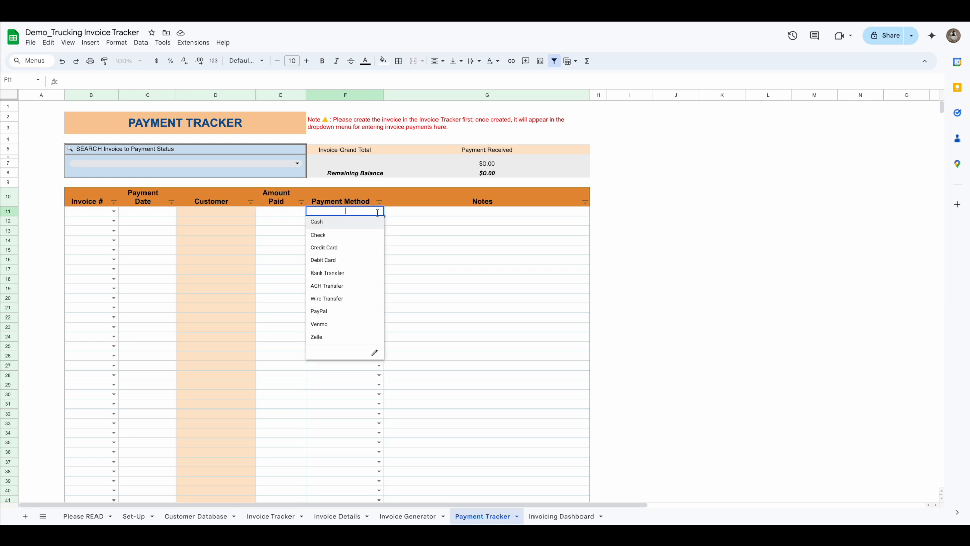
pyautogui.click(411, 217)
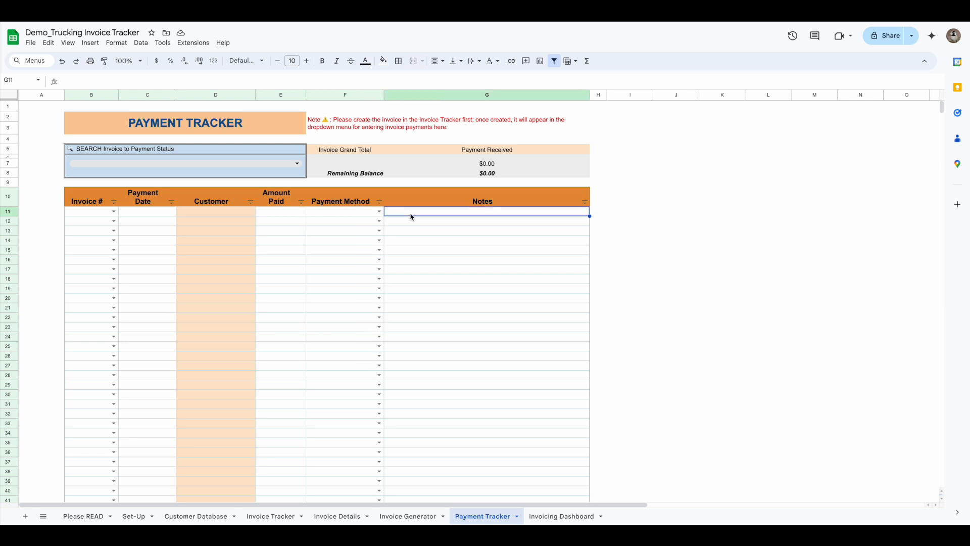
# Step: Inspect the Payment Tracker's invoice payment status lookup and its Invoice Grand Total and Payment Received cells
pyautogui.click(298, 168)
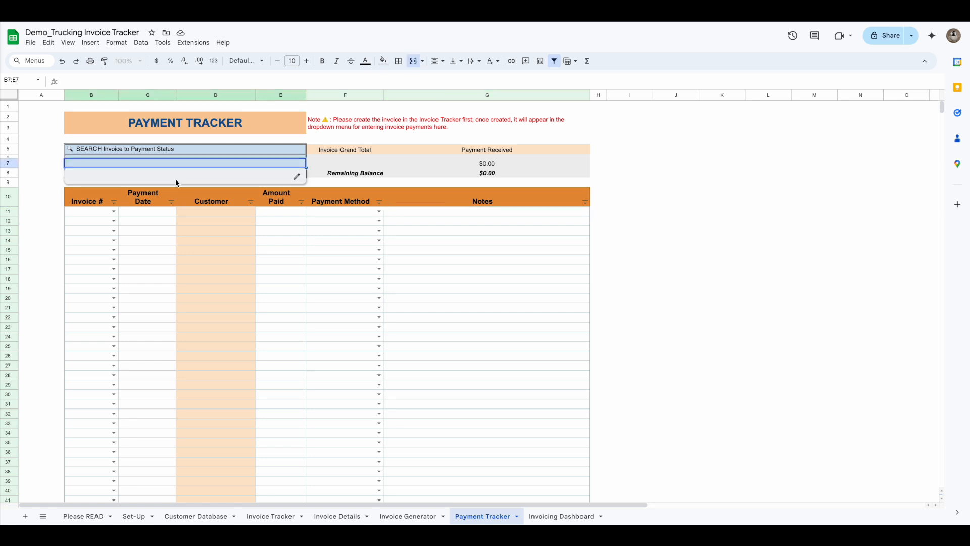
pyautogui.click(450, 167)
pyautogui.click(345, 163)
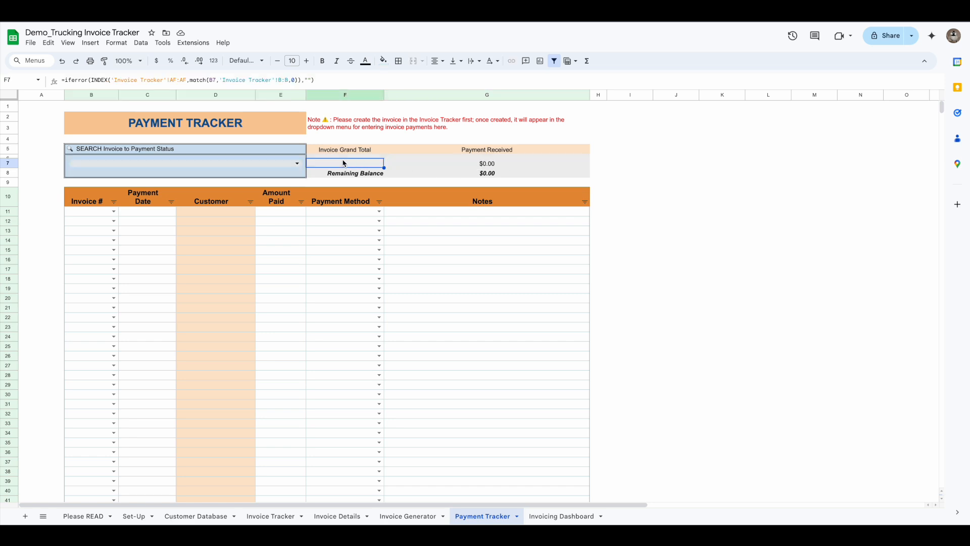
# Step: Inspect the Payment Tracker's Payment Received cell, and look over the Invoicing Dashboard from the customer totals to the invoice status lookup
pyautogui.click(489, 168)
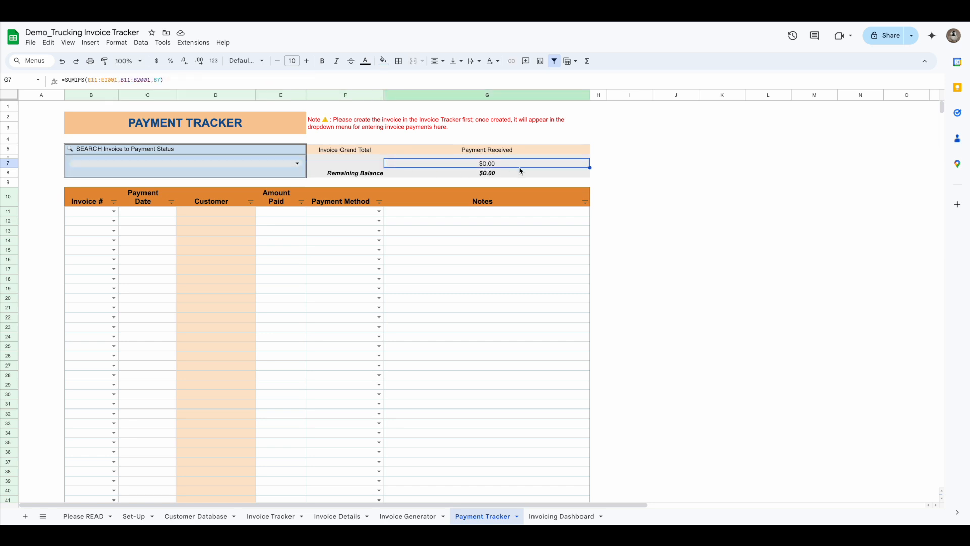
pyautogui.click(648, 183)
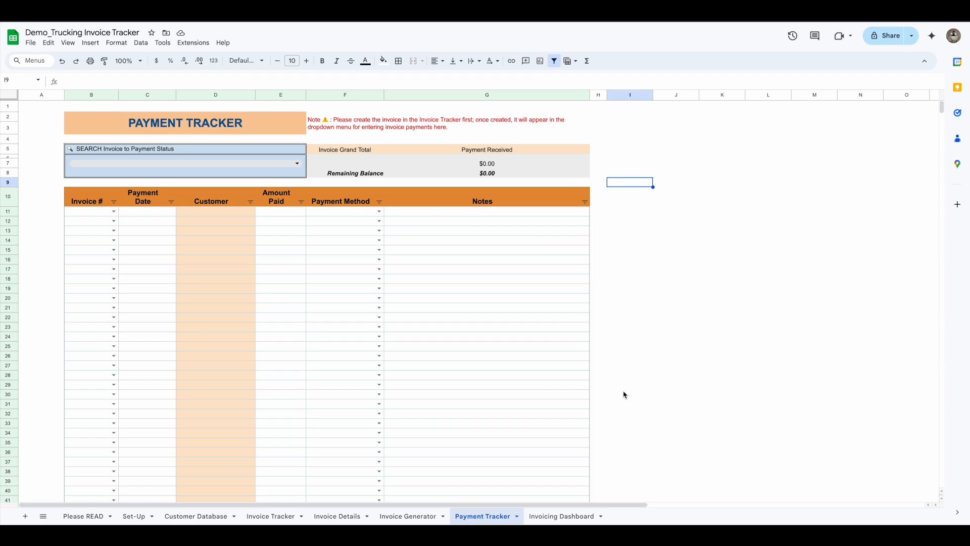
pyautogui.click(548, 518)
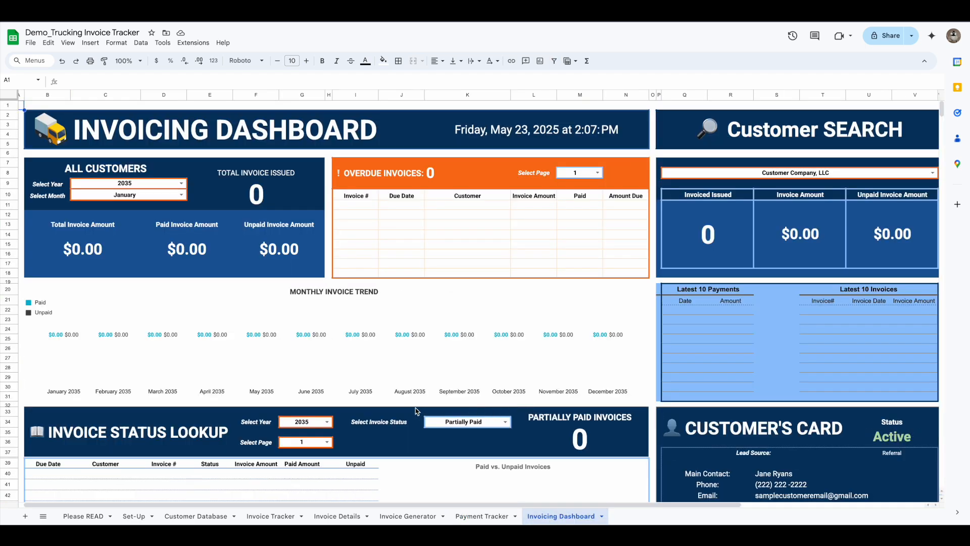
pyautogui.scroll(-5, 337, 445)
pyautogui.scroll(5, 440, 470)
pyautogui.scroll(-5, 386, 421)
pyautogui.scroll(5, 403, 426)
pyautogui.scroll(-5, 405, 426)
pyautogui.scroll(5, 436, 422)
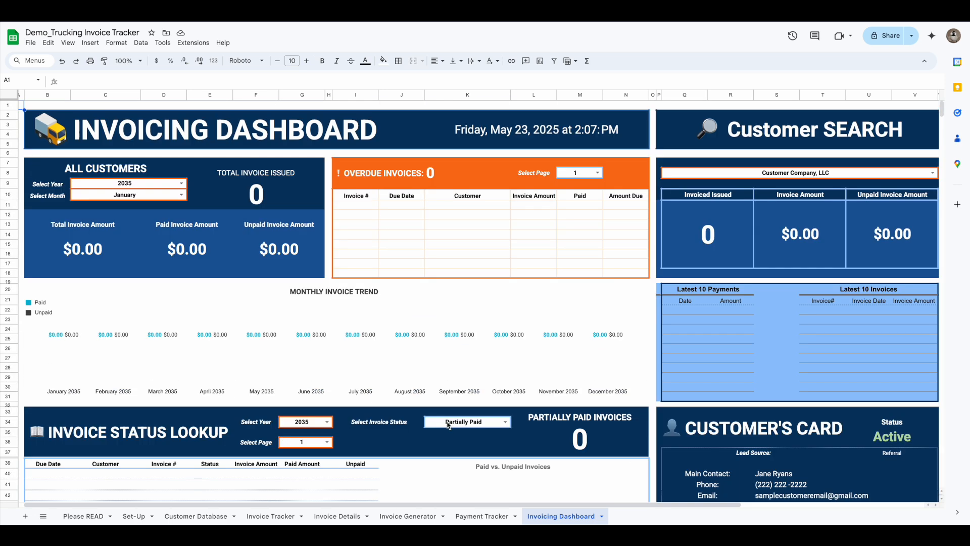
# Step: Review the company information and dropdown lists on the Set-Up sheet and the client records in the Customer Database
pyautogui.click(143, 517)
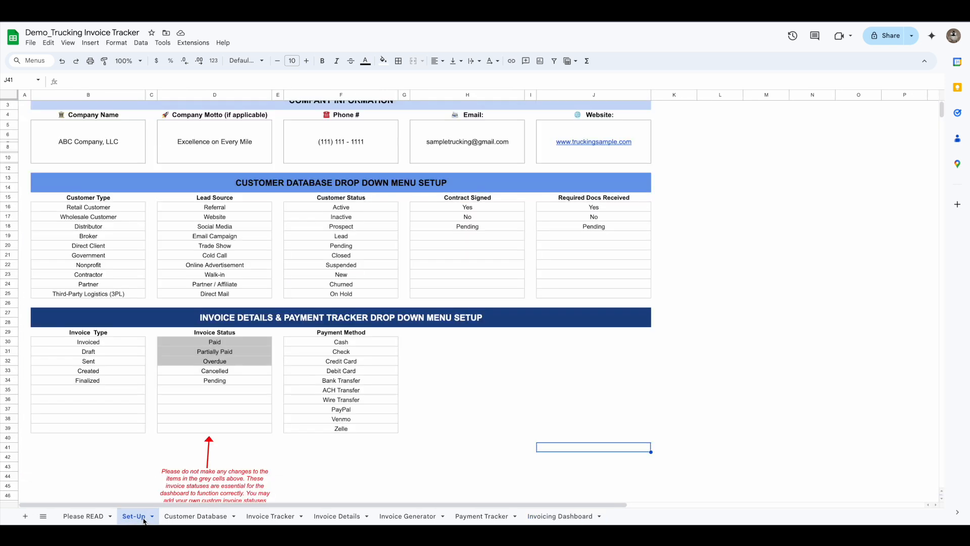
pyautogui.scroll(2, 233, 329)
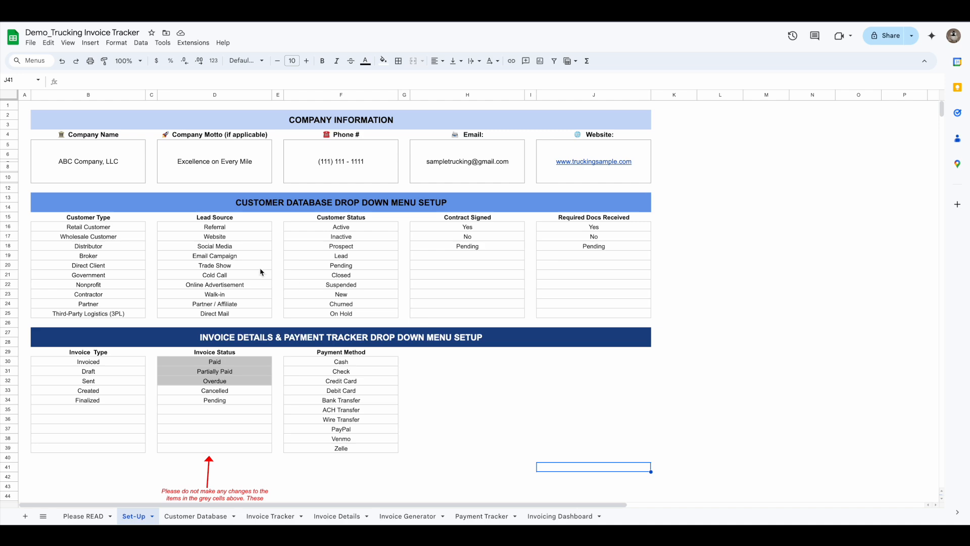
pyautogui.click(201, 521)
pyautogui.moveTo(344, 504); pyautogui.dragTo(17, 501)
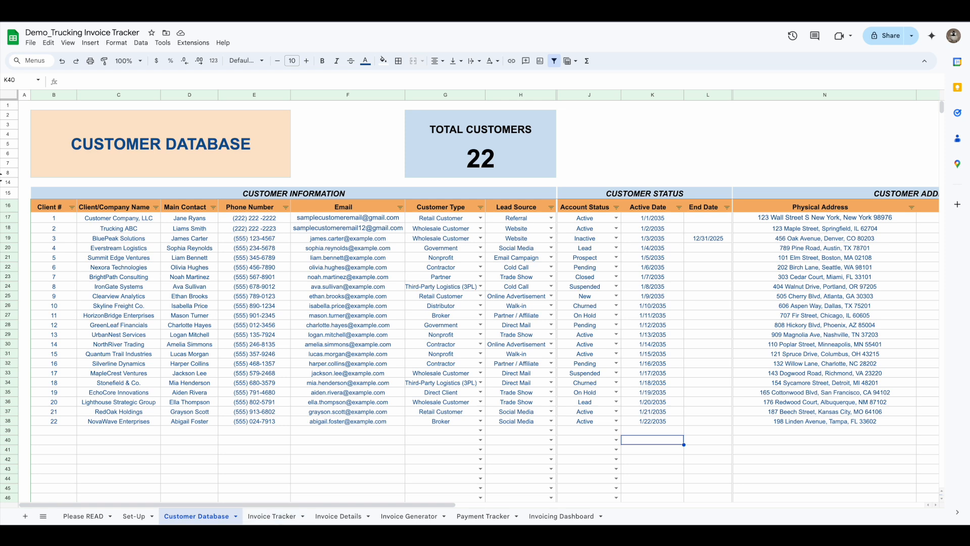
# Step: Enter INV-001 as the invoice number in the first entry row of the Invoice Tracker sheet
pyautogui.click(281, 520)
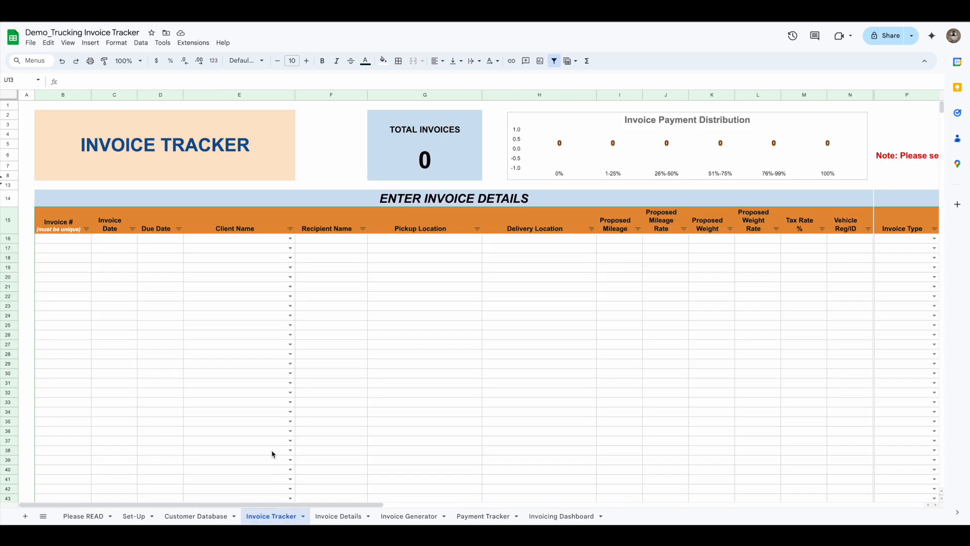
pyautogui.click(68, 241)
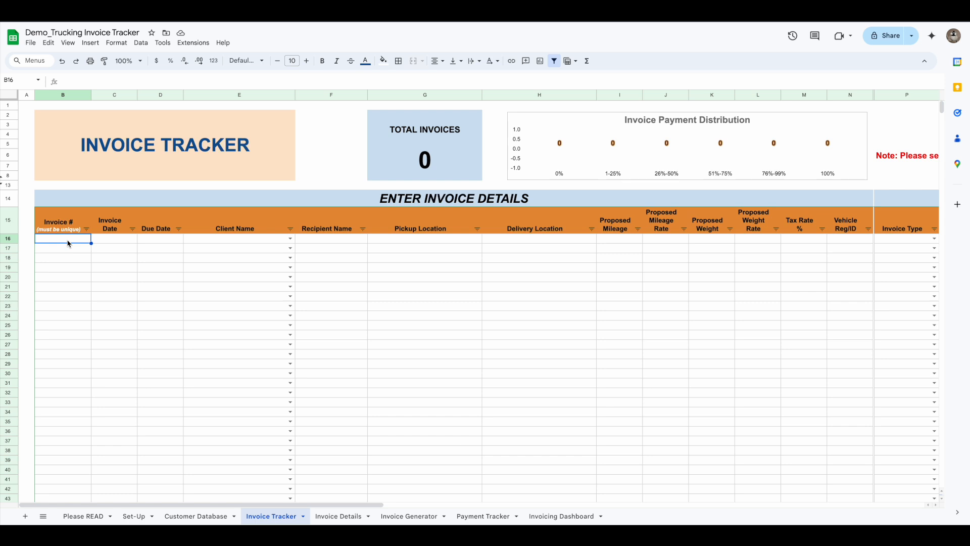
pyautogui.write('INVoice # (must be unique)')
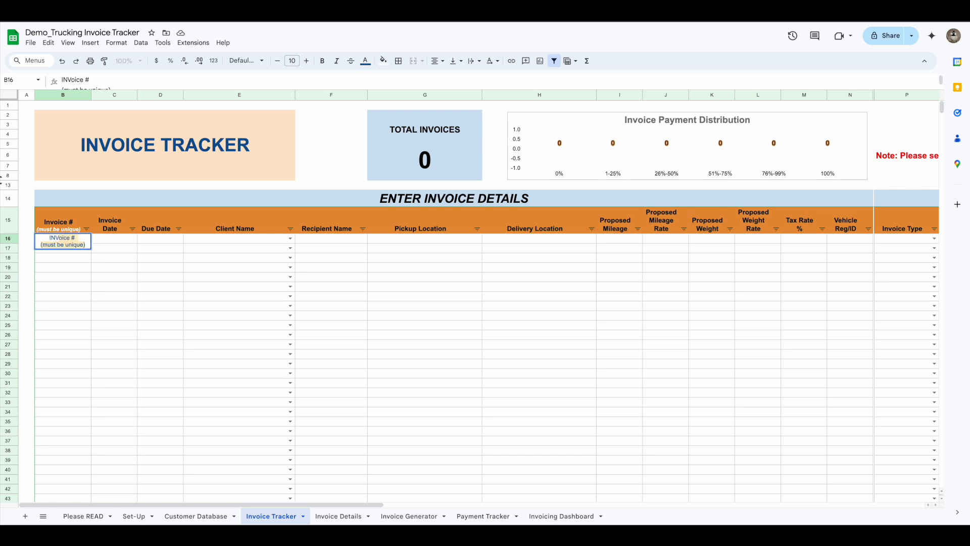
pyautogui.write('-001')
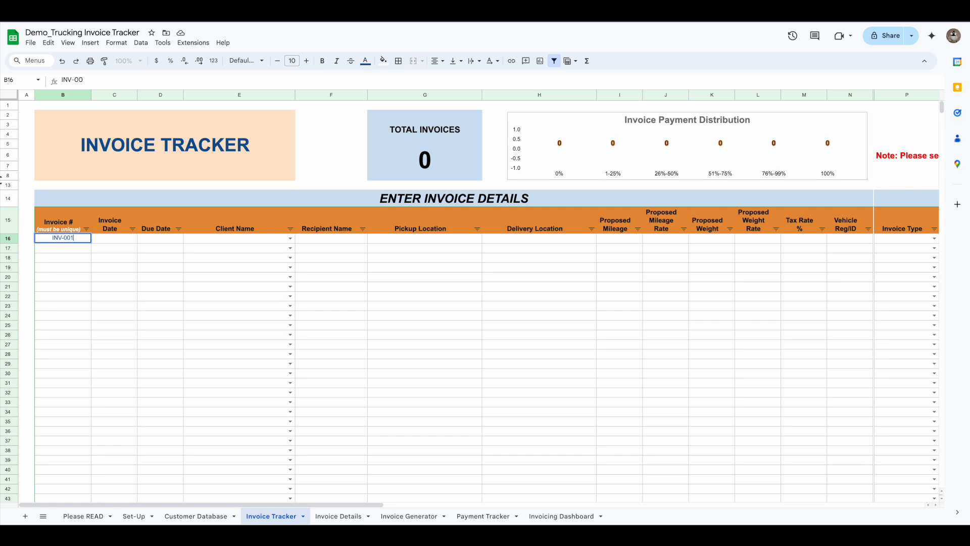
pyautogui.click(71, 278)
# Step: Try to enter the duplicate invoice number INV-001 in the second entry row
pyautogui.click(69, 251)
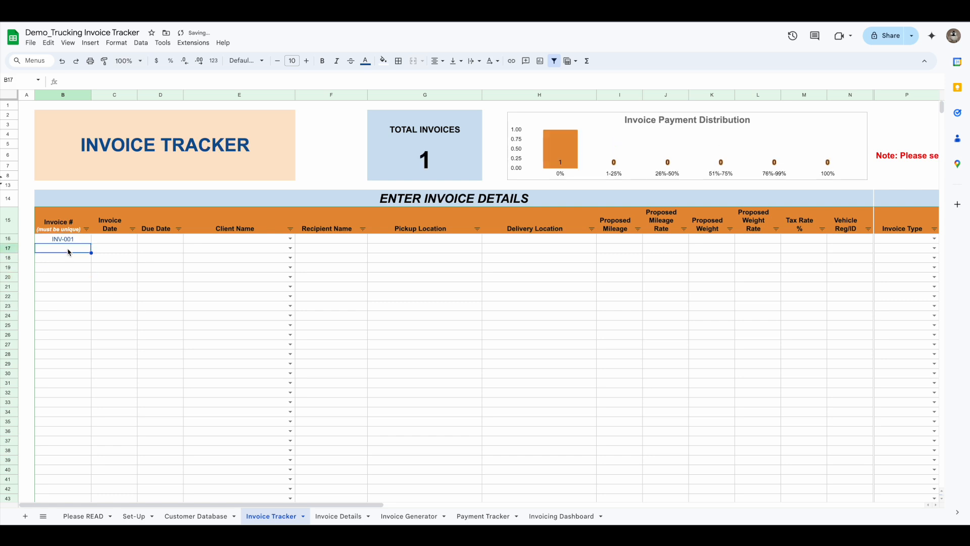
pyautogui.write('IN')
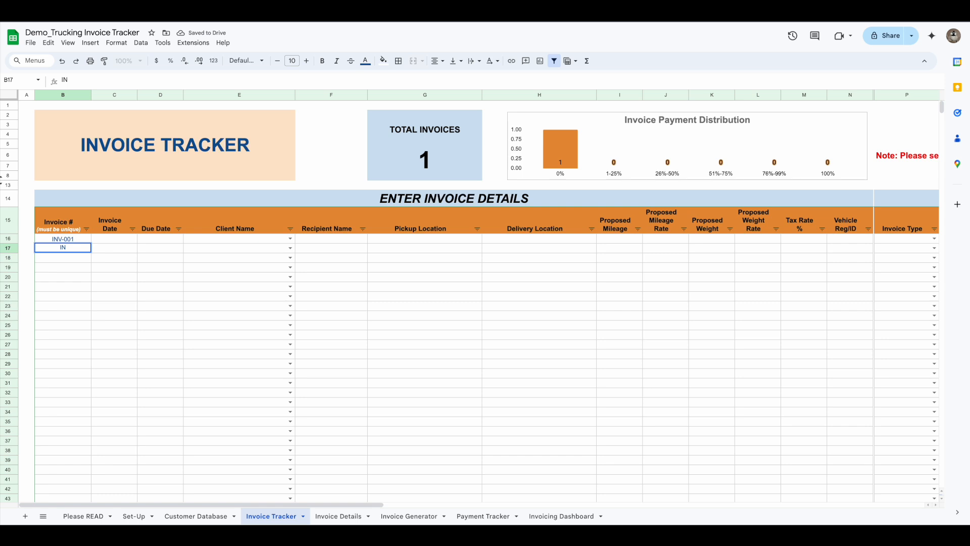
pyautogui.write('V-001')
pyautogui.press('Return')
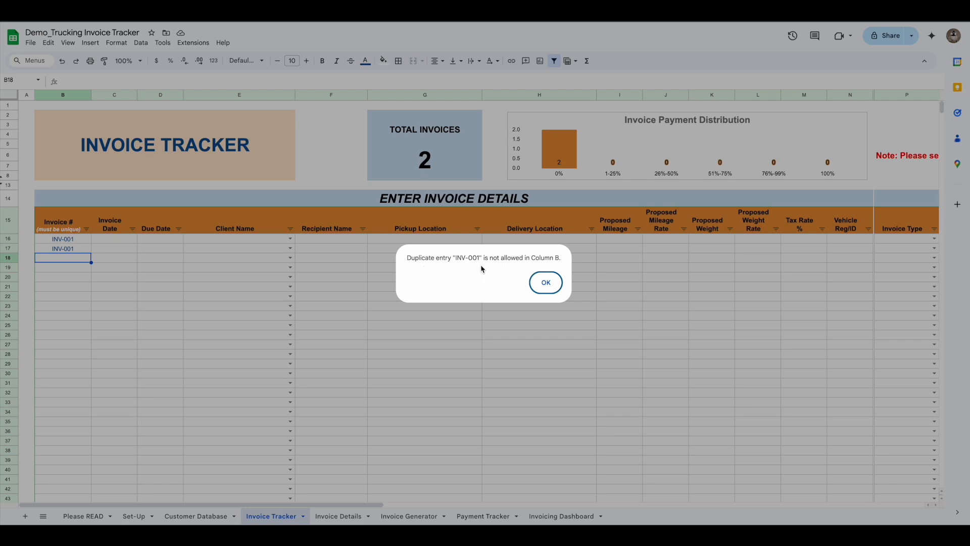
pyautogui.click(546, 282)
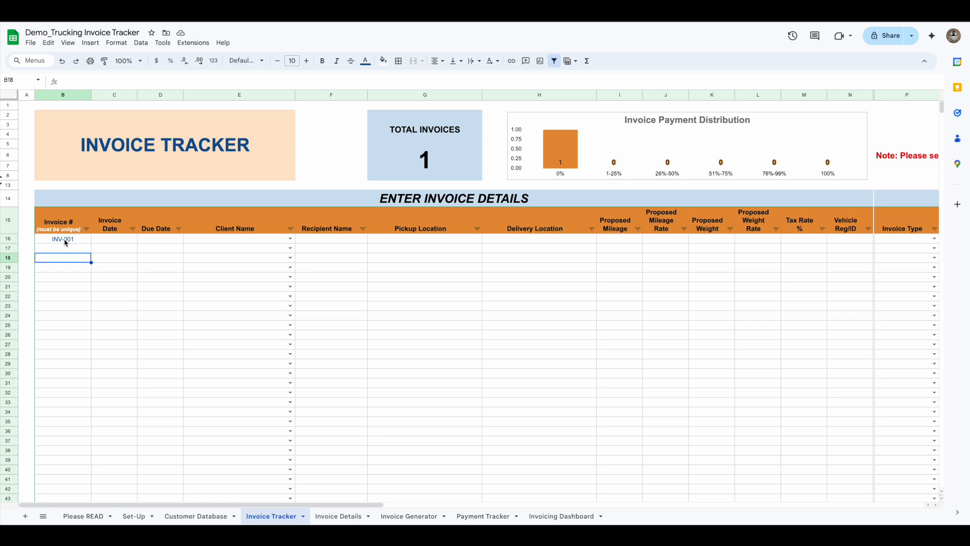
# Step: Set the invoice date of INV-001 to 5/25/2025 and its due date to 6/24/2025
pyautogui.click(65, 242)
pyautogui.click(112, 243)
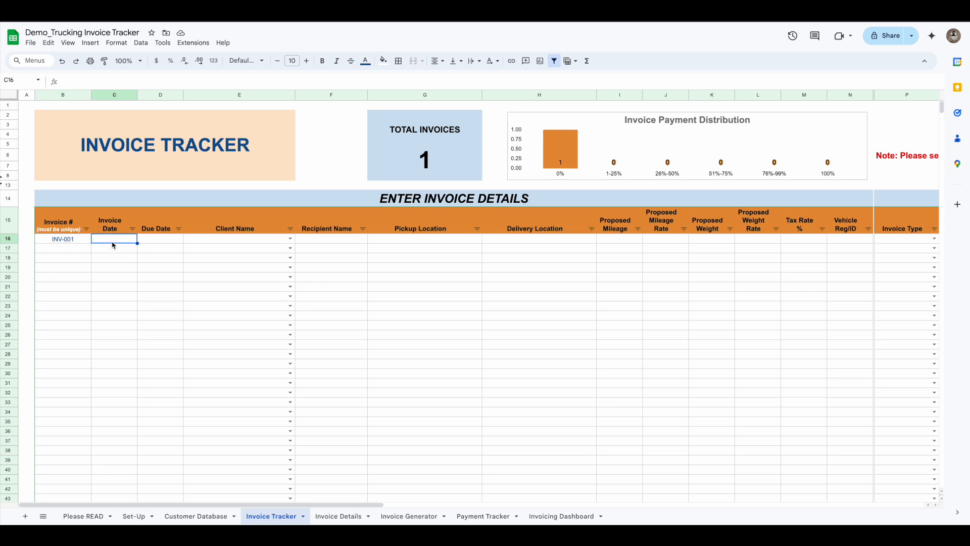
pyautogui.write('5/25/2025')
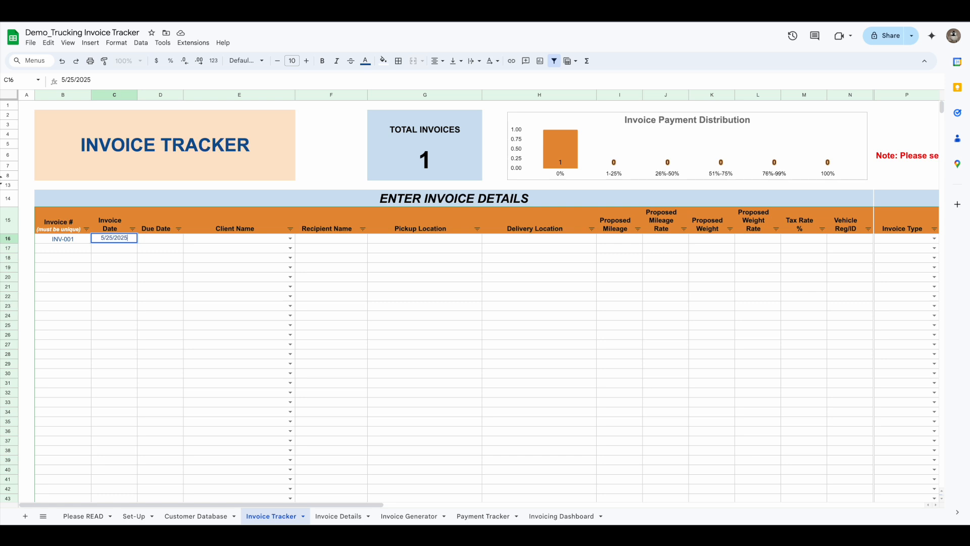
pyautogui.click(153, 239)
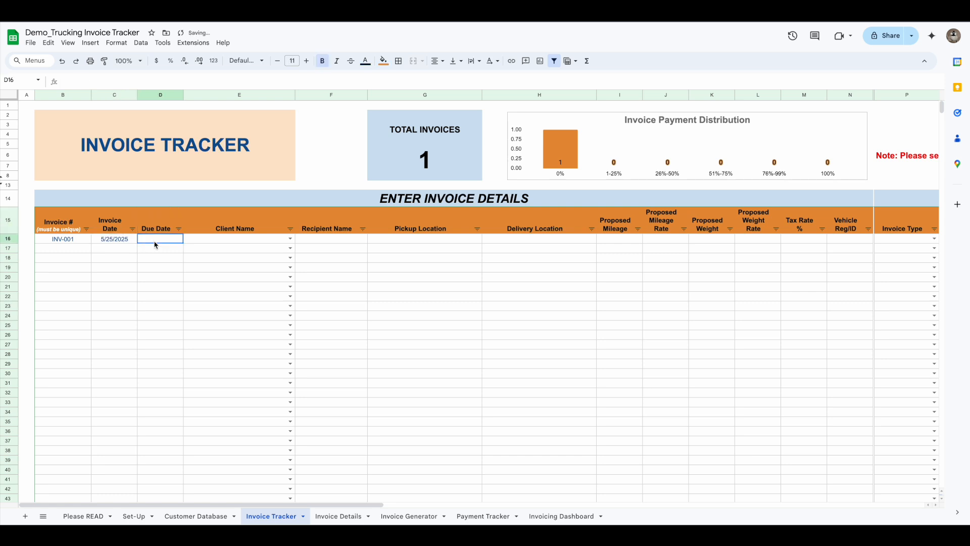
pyautogui.write('6/2')
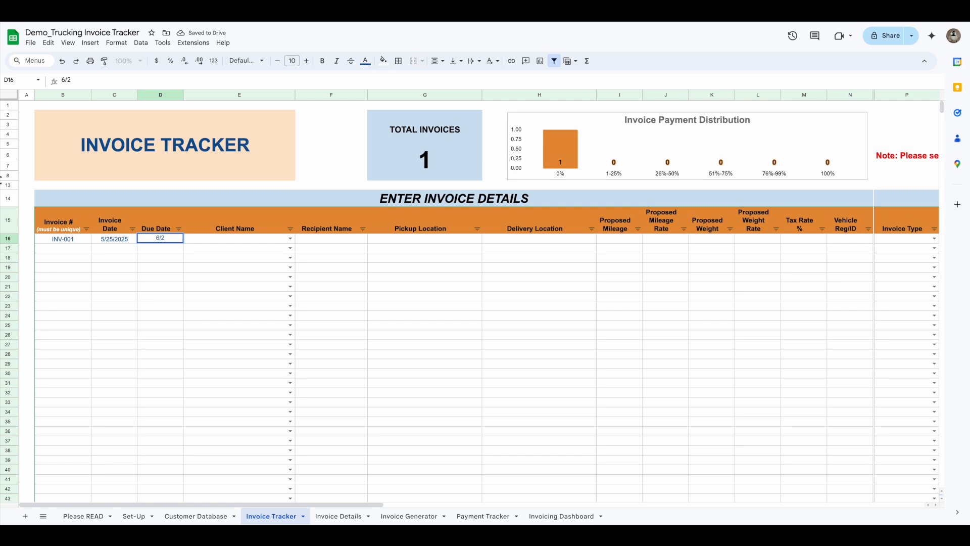
pyautogui.write('4/2025')
pyautogui.press('Tab')
# Step: Choose Customer Company, LLC as the client of INV-001 and enter the recipient's full name
pyautogui.click(290, 239)
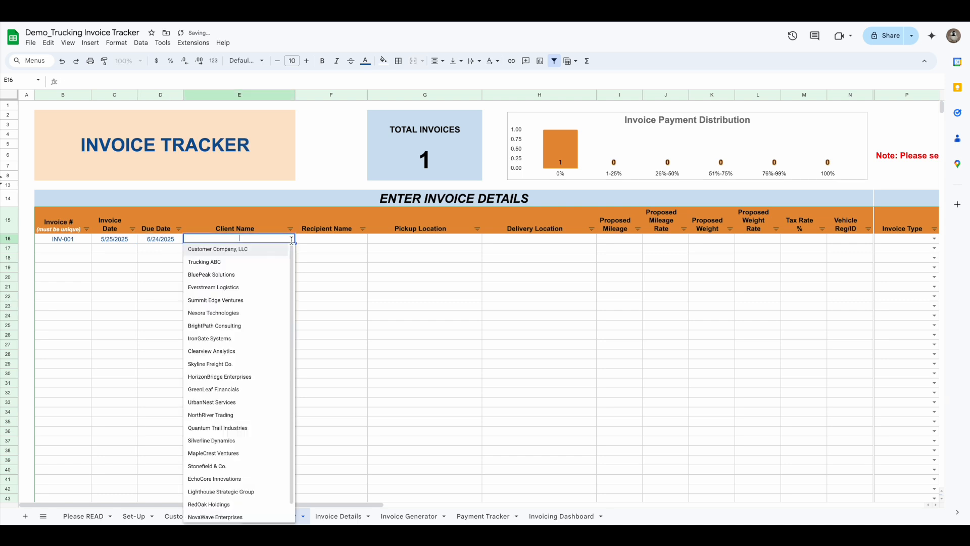
pyautogui.scroll(-1, 247, 445)
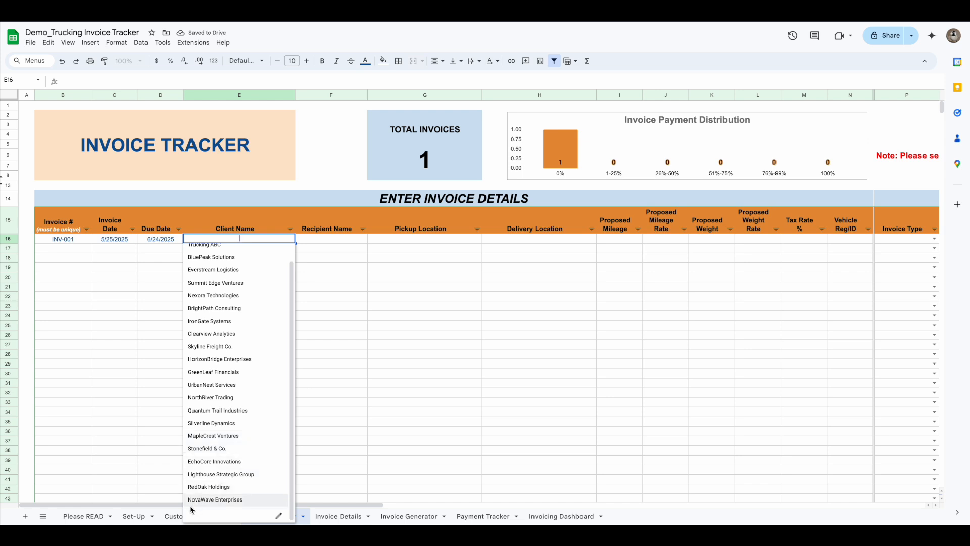
pyautogui.click(310, 287)
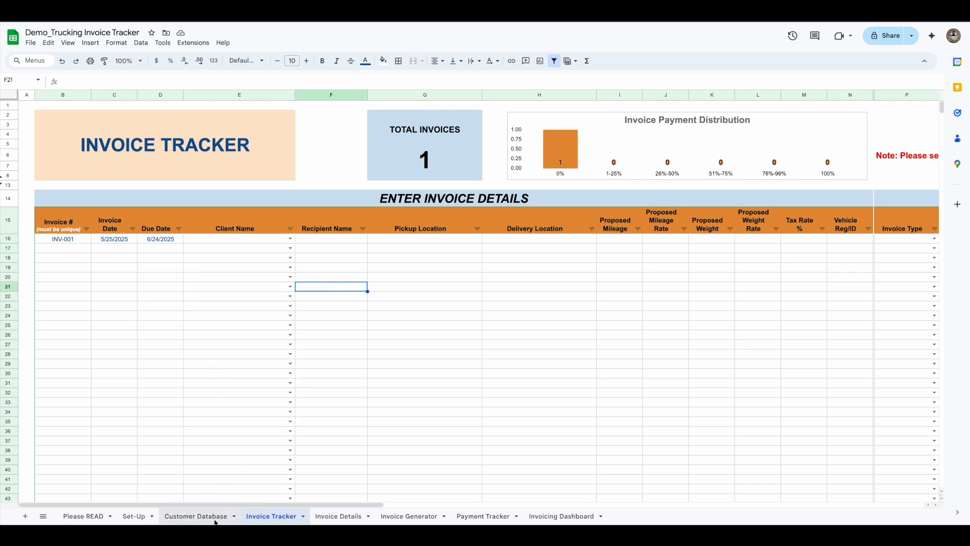
pyautogui.click(290, 239)
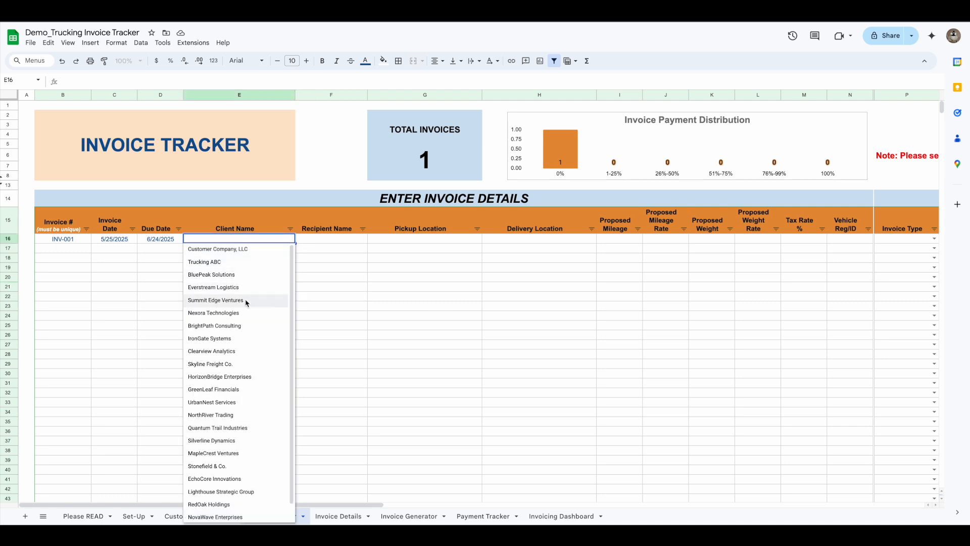
pyautogui.click(237, 250)
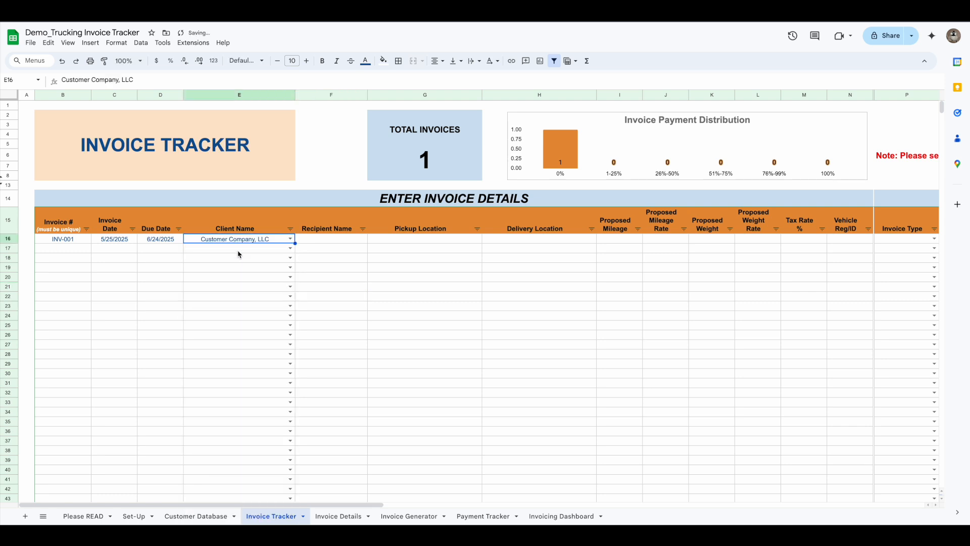
pyautogui.click(326, 242)
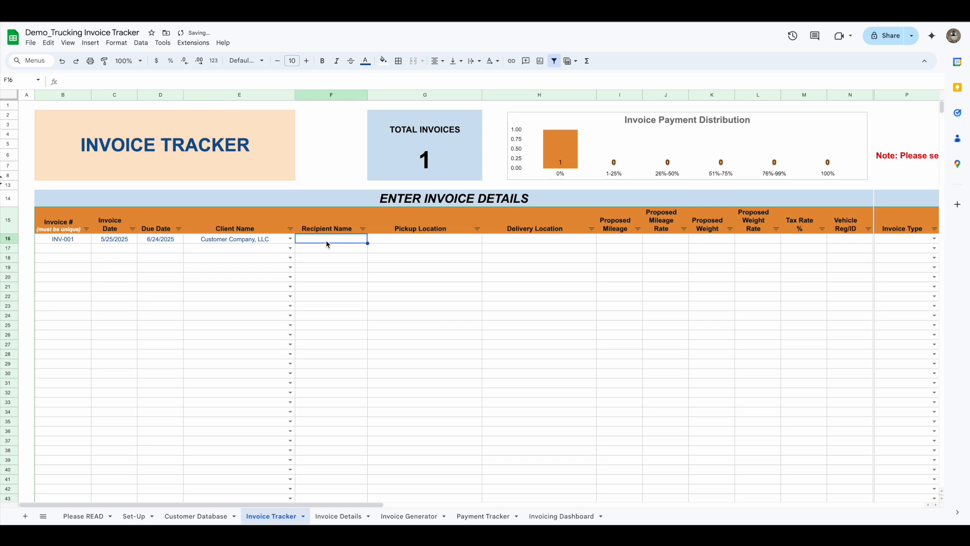
pyautogui.write('Jane')
pyautogui.write(' Doe')
# Step: Enter Seattle, WA as the pickup location and Portland, OR as the delivery location of INV-001
pyautogui.write('Seattle, W')
pyautogui.write('A')
pyautogui.click(530, 240)
pyautogui.write('Portlan')
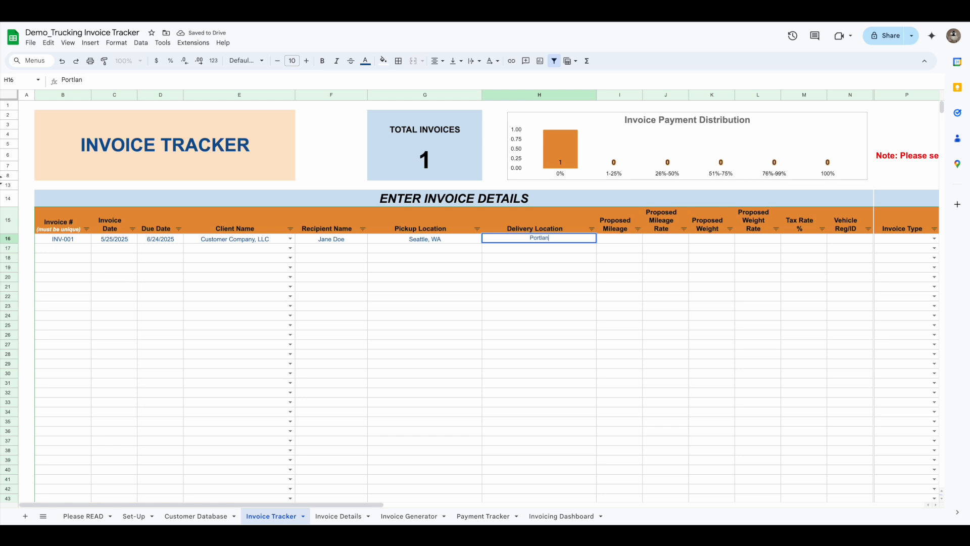
pyautogui.write('d, OR')
pyautogui.press('Return')
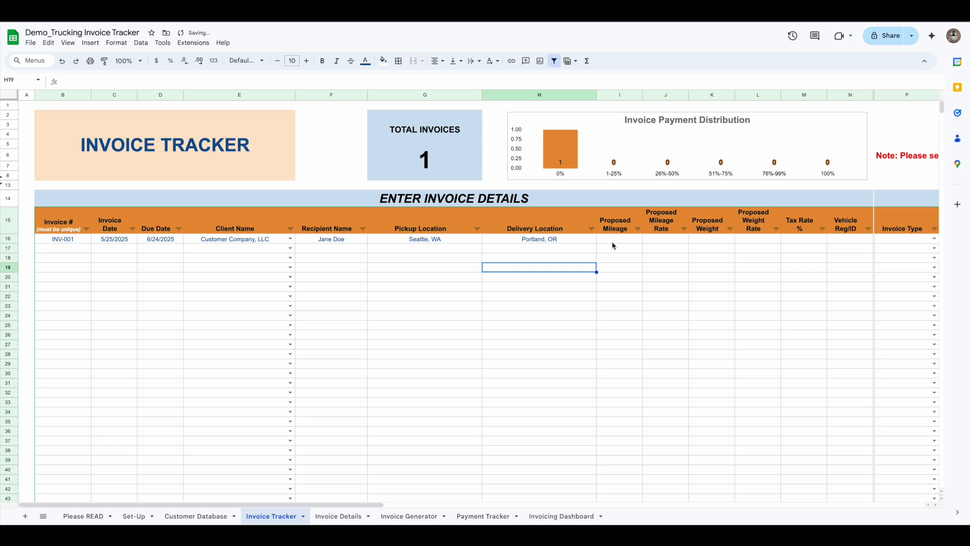
# Step: Set the proposed mileage of INV-001 to 300 and its proposed mileage rate to 2.25
pyautogui.click(614, 239)
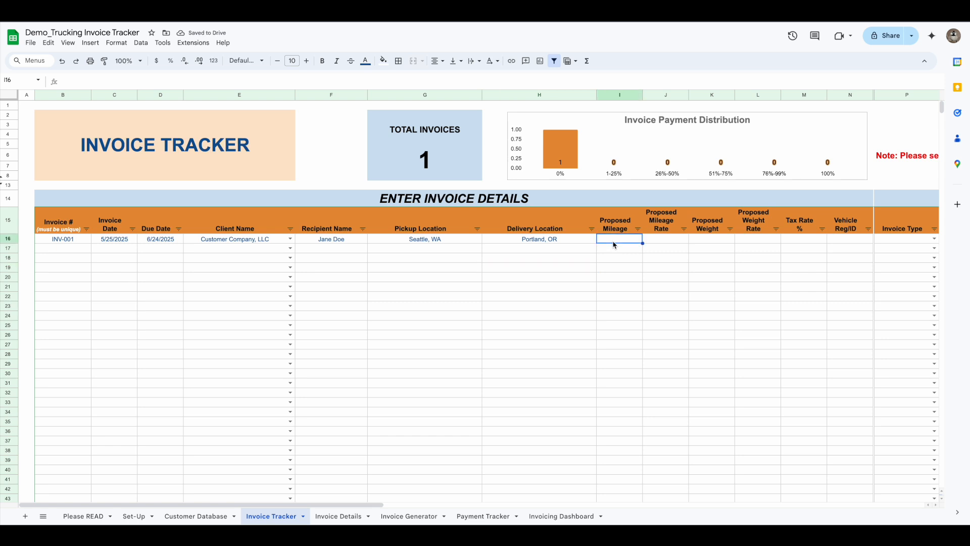
pyautogui.write('300')
pyautogui.press('Tab')
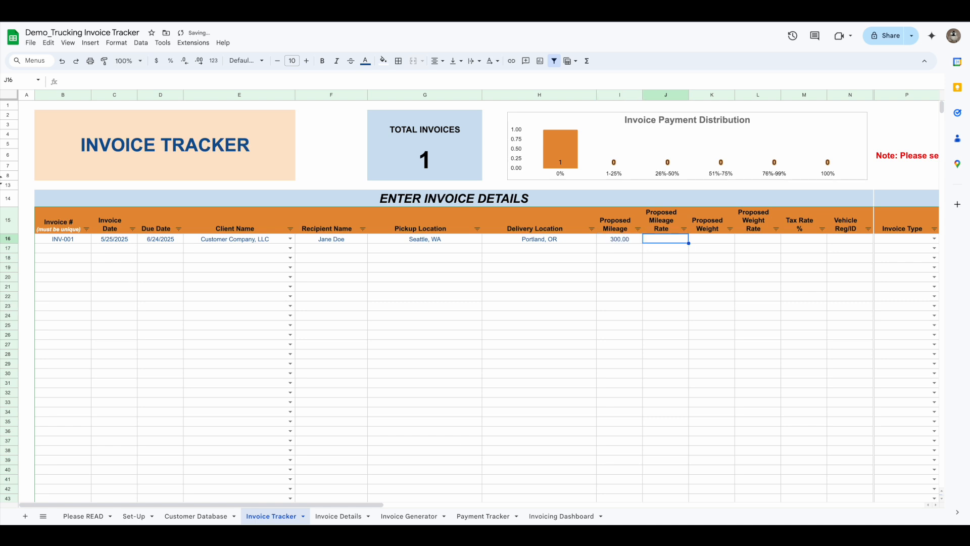
pyautogui.write('2.25')
pyautogui.press('Return')
# Step: Set the proposed weight of INV-001 to 2 tons and its proposed weight rate to 150
pyautogui.click(714, 243)
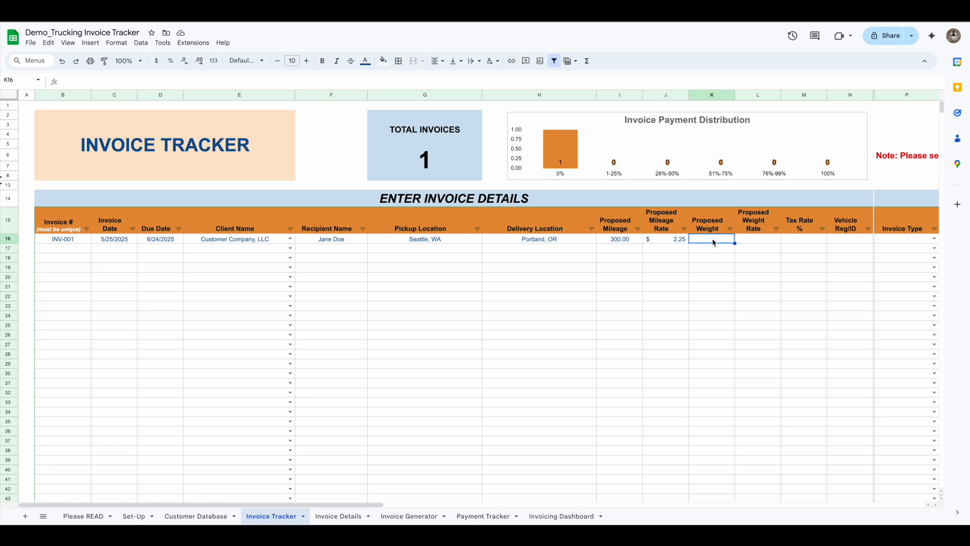
pyautogui.write('2 tons')
pyautogui.click(763, 241)
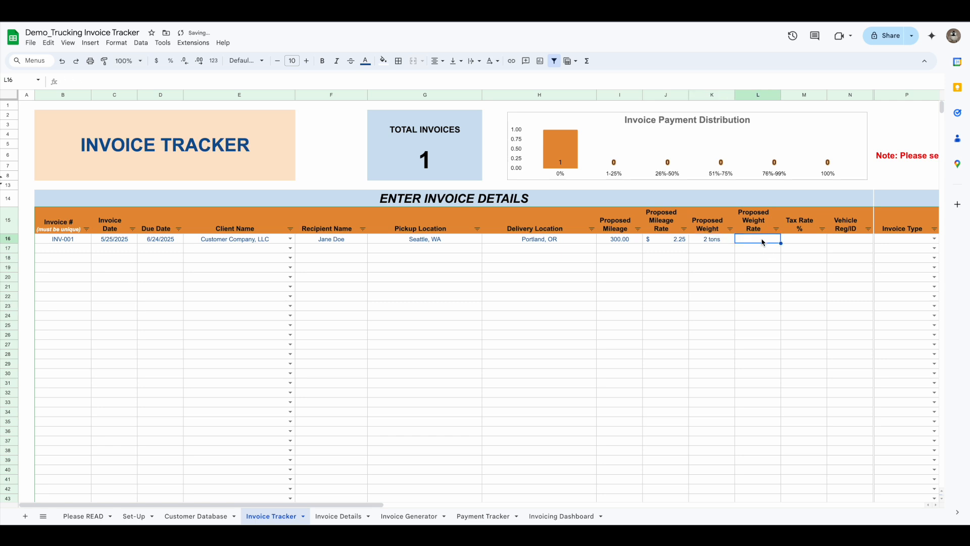
pyautogui.write('150')
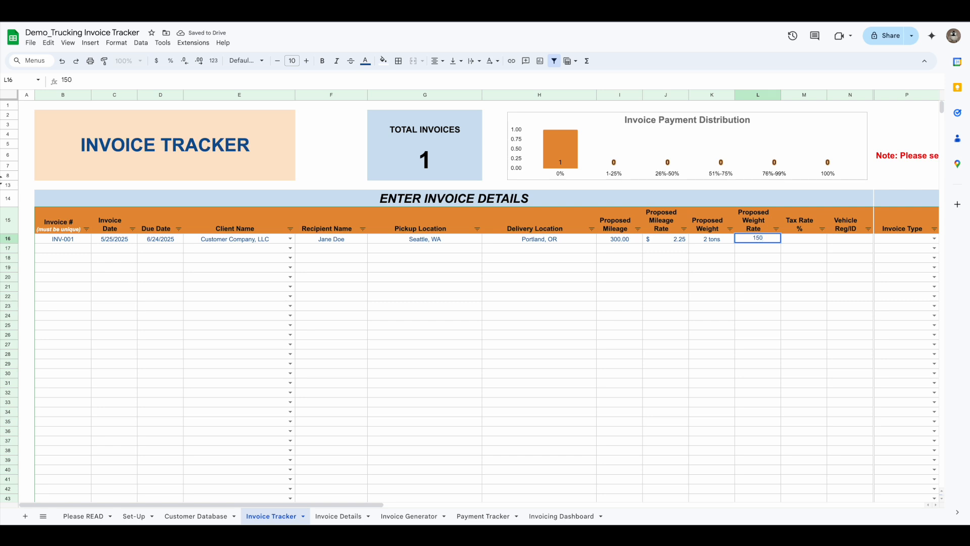
# Step: Set the tax rate of INV-001 to 10%
pyautogui.click(802, 242)
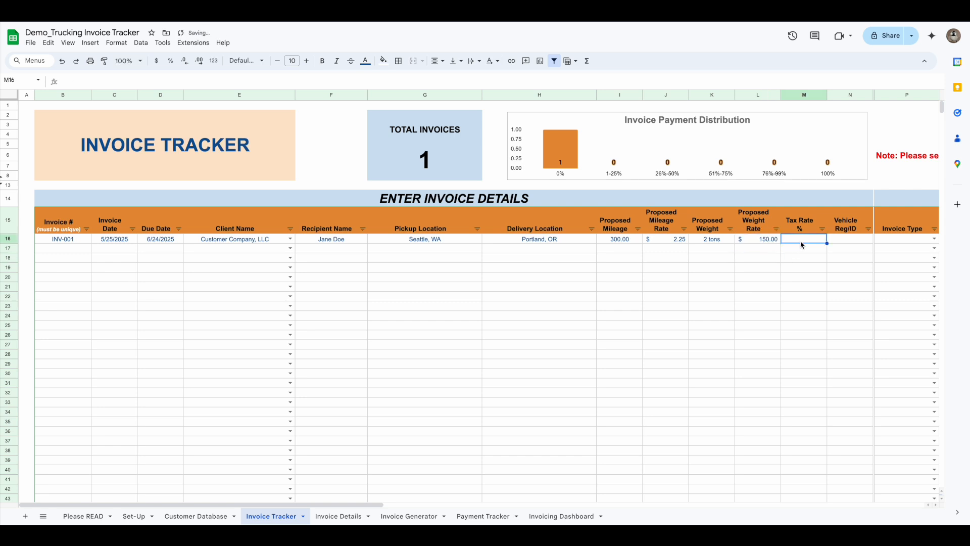
pyautogui.write('10')
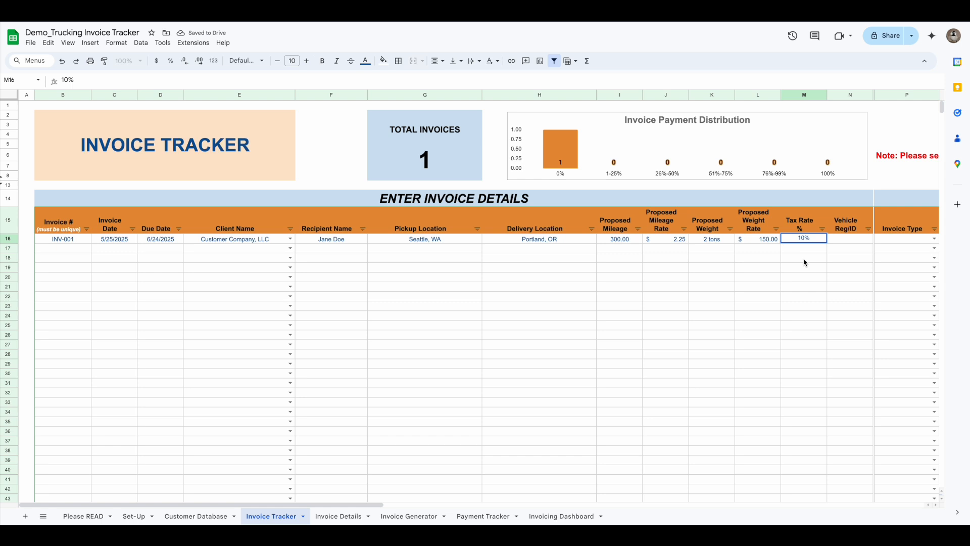
pyautogui.click(847, 242)
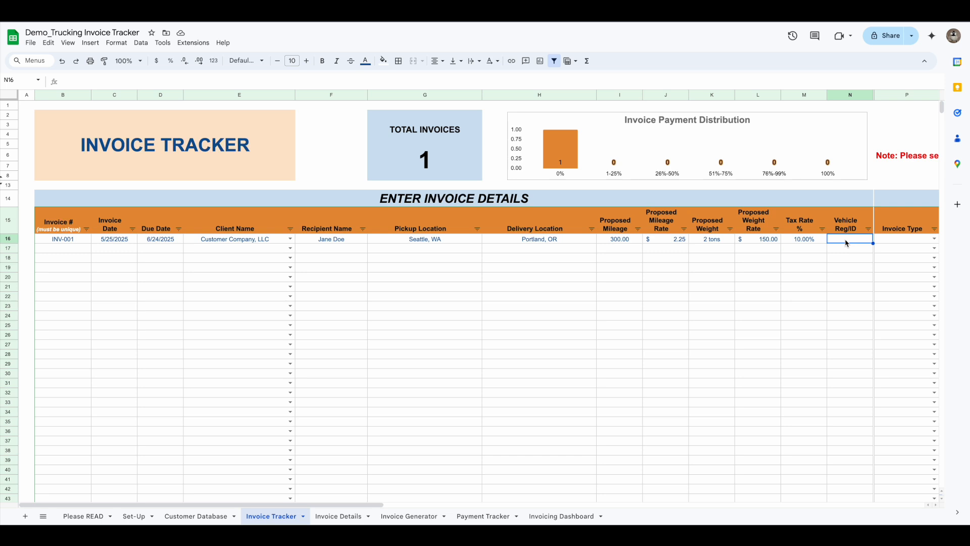
# Step: Enter REG1001 as the vehicle registration of INV-001 and set its invoice type to Draft
pyautogui.write('REG1001')
pyautogui.click(845, 267)
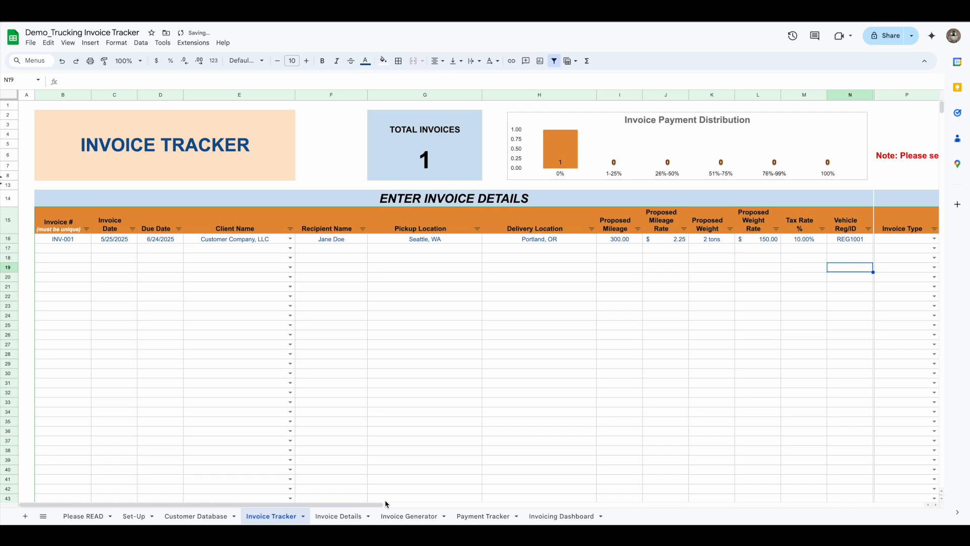
pyautogui.moveTo(375, 504); pyautogui.dragTo(570, 506)
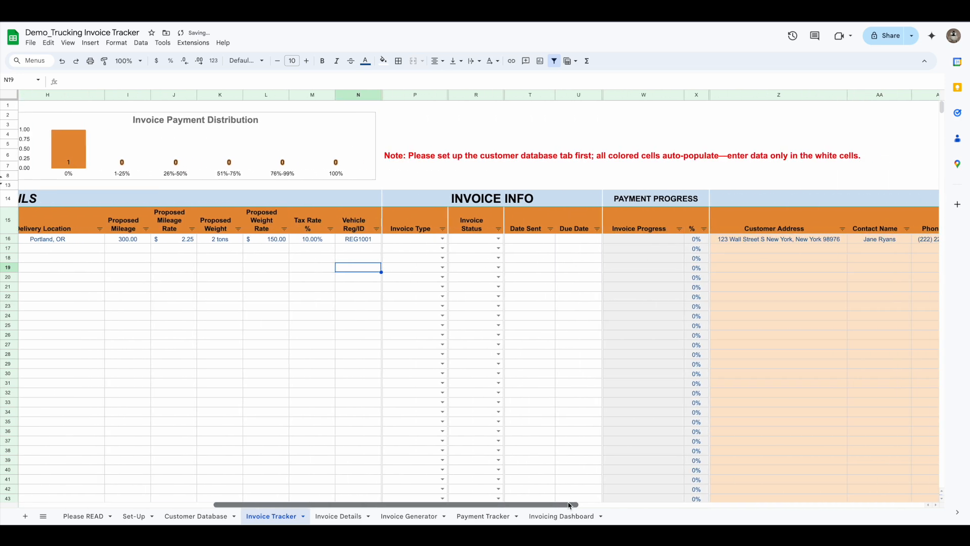
pyautogui.click(442, 239)
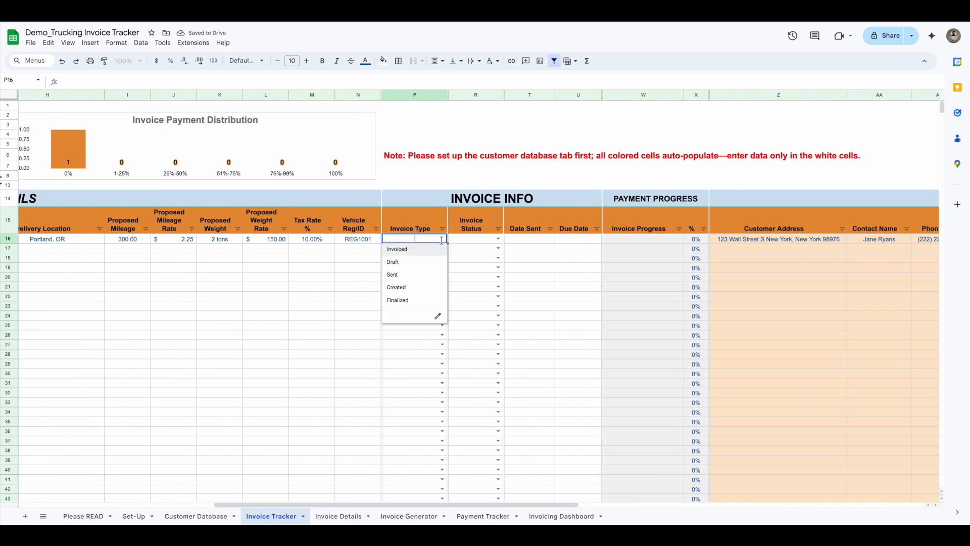
pyautogui.click(414, 263)
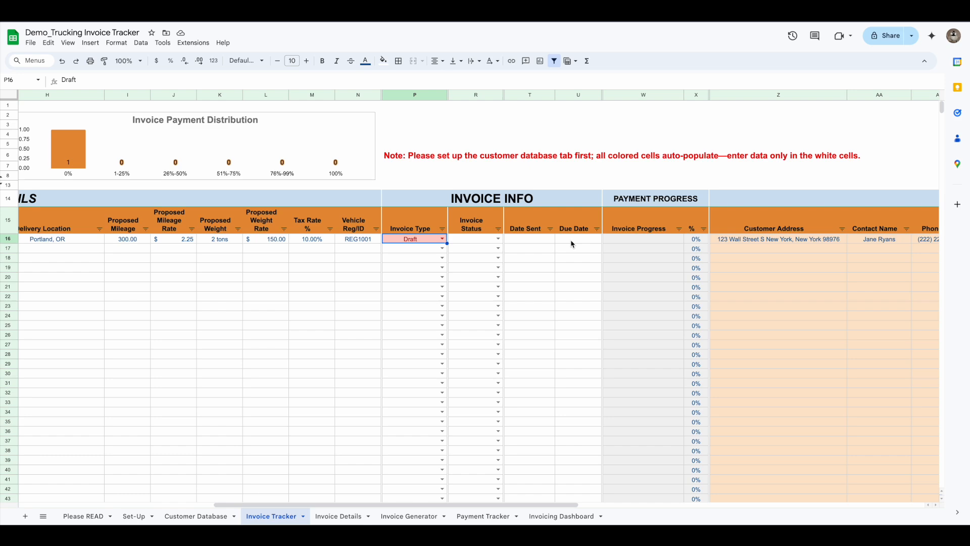
# Step: Assign the first line of the Invoice Details sheet to invoice INV-001
pyautogui.moveTo(568, 504); pyautogui.dragTo(754, 513)
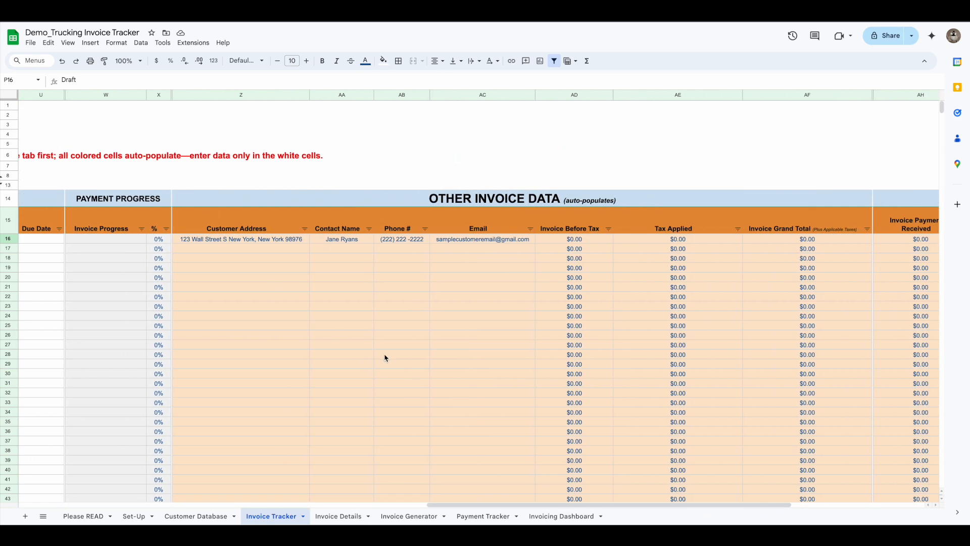
pyautogui.moveTo(789, 507); pyautogui.dragTo(505, 513)
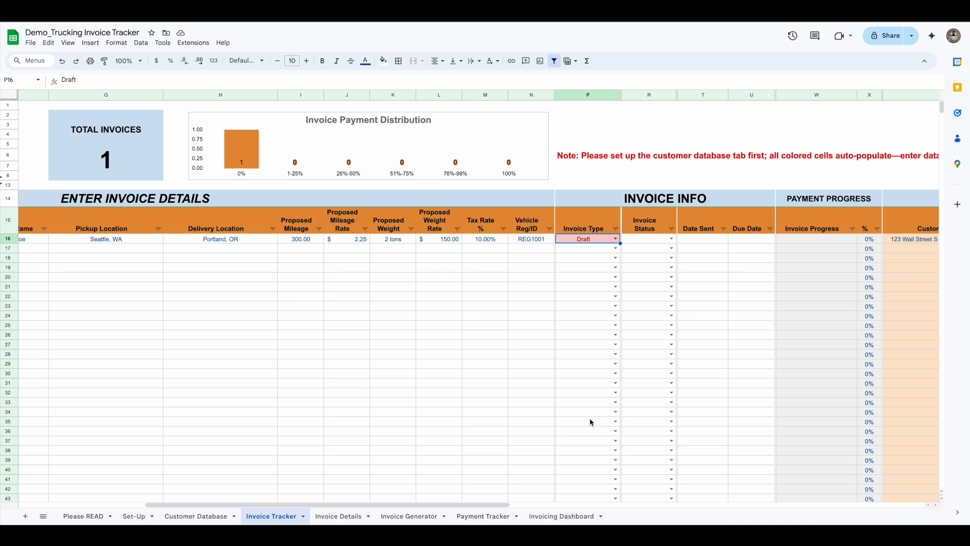
pyautogui.moveTo(507, 508); pyautogui.dragTo(335, 500)
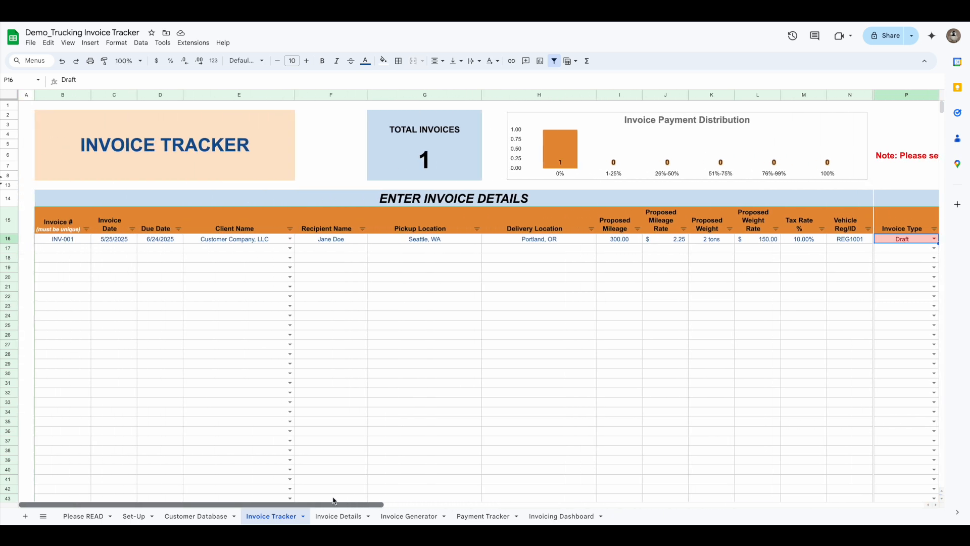
pyautogui.click(340, 516)
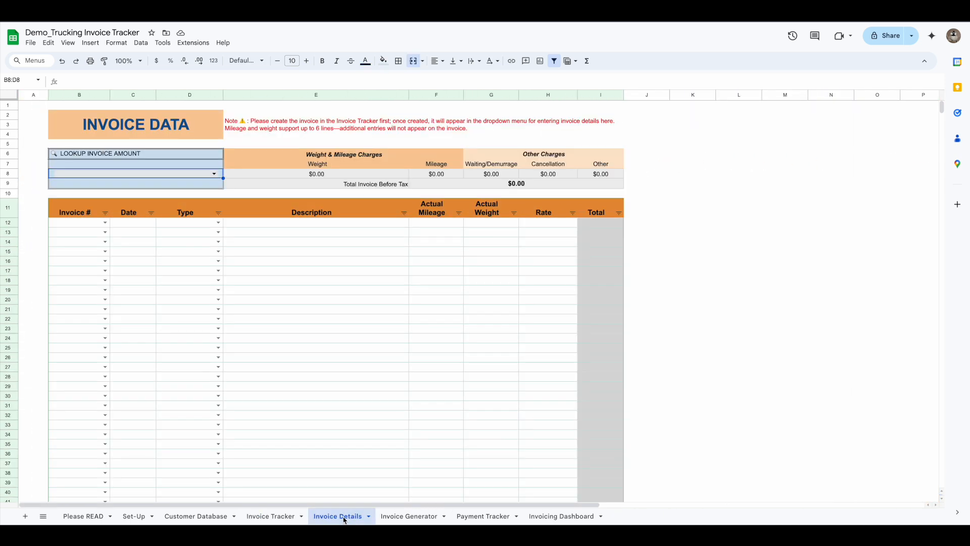
pyautogui.click(106, 223)
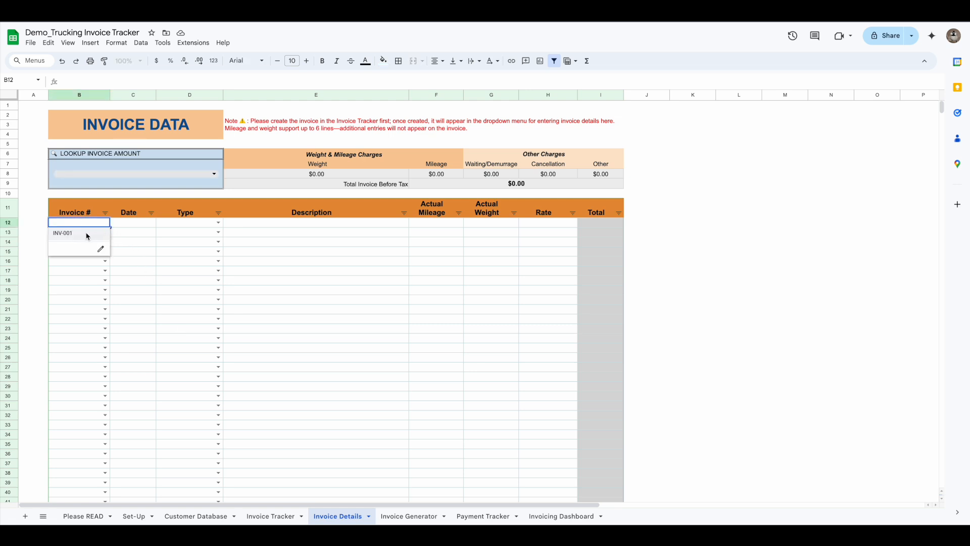
pyautogui.click(87, 234)
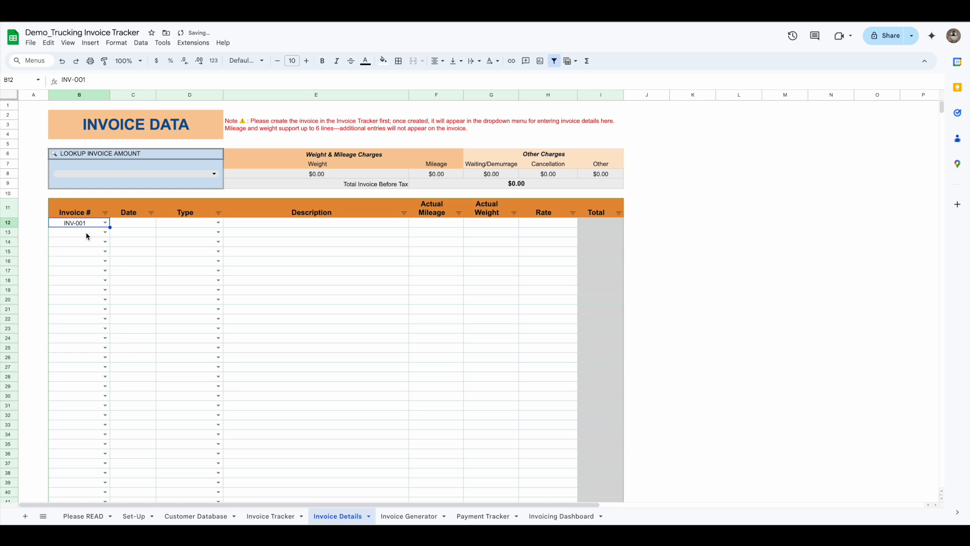
# Step: Check the Date column of the Invoice Generator's load table, and set the first INV-001 detail line's date to 5/20/2025
pyautogui.click(135, 227)
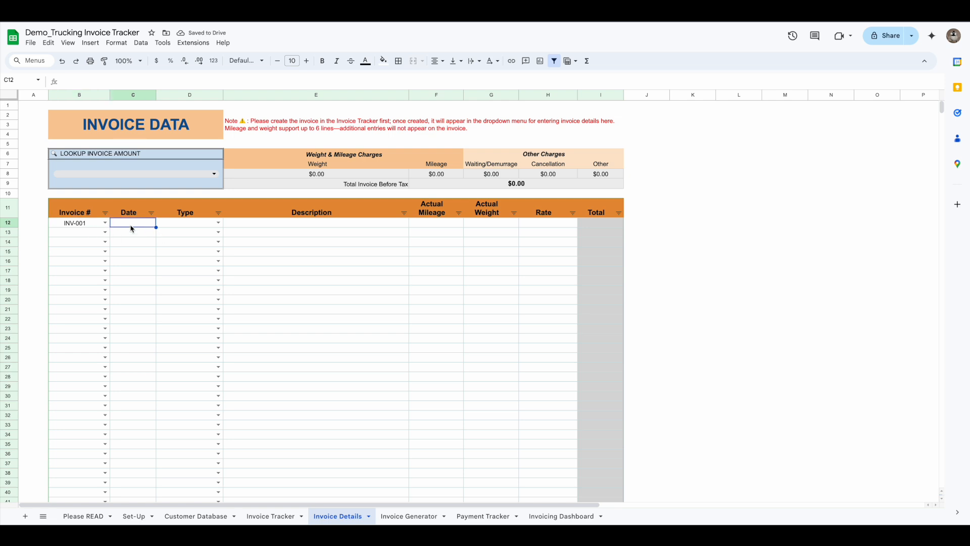
pyautogui.click(430, 523)
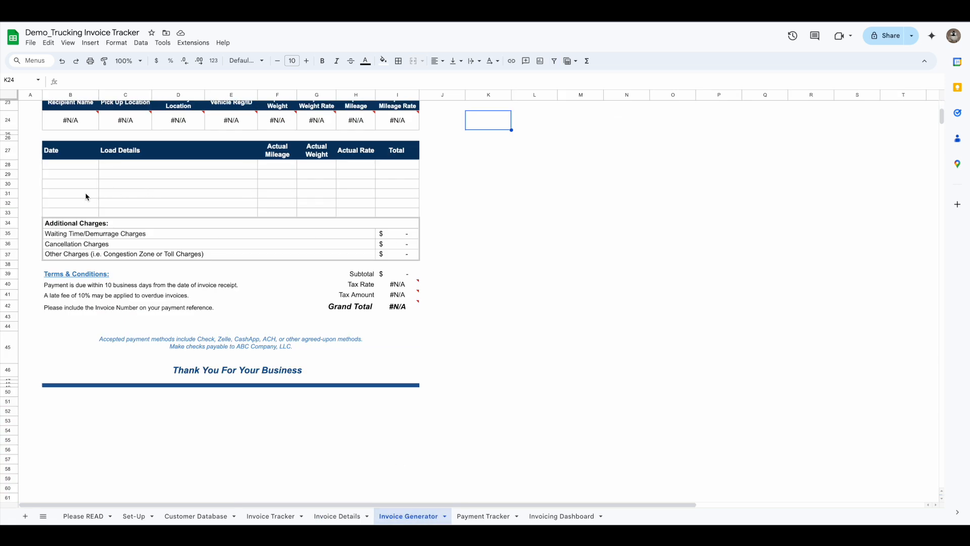
pyautogui.moveTo(80, 166); pyautogui.dragTo(89, 234)
pyautogui.scroll(1, 90, 214)
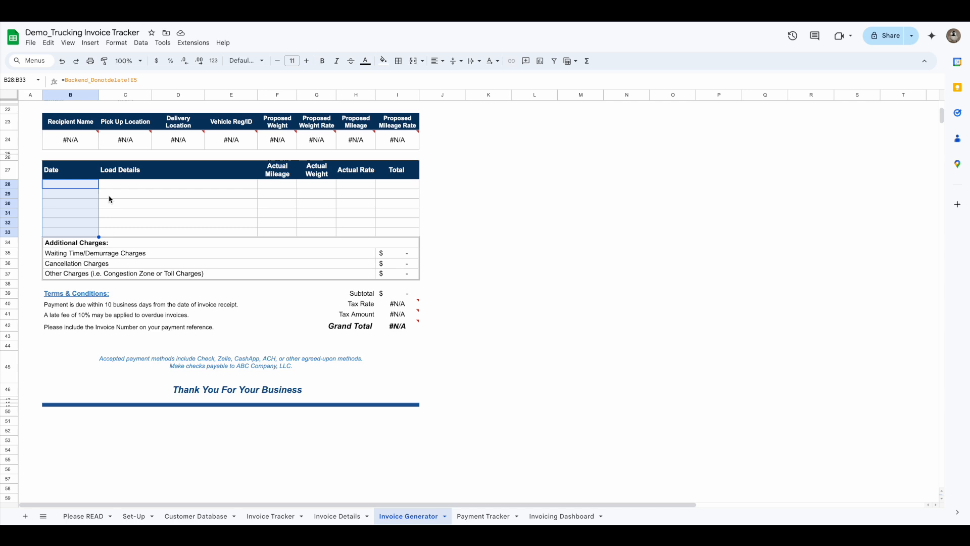
pyautogui.click(342, 516)
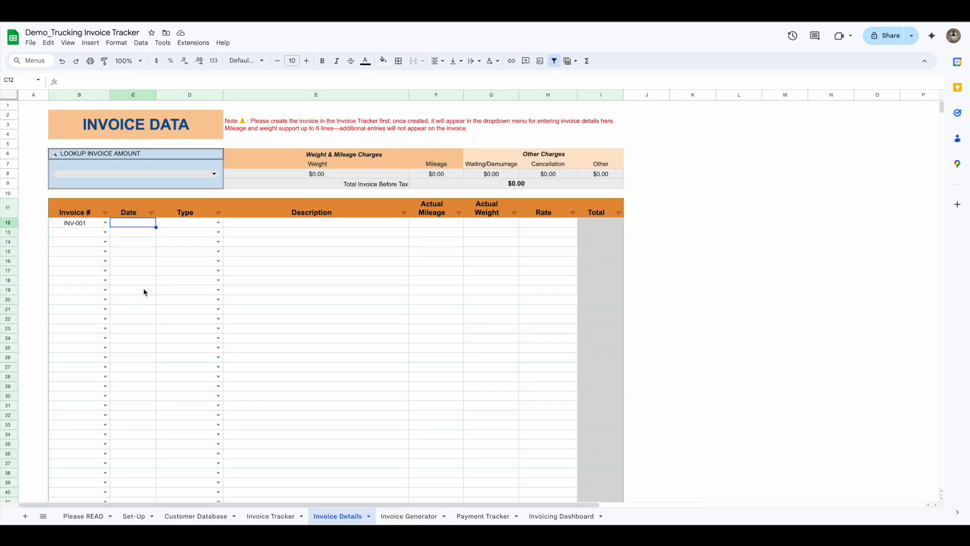
pyautogui.click(142, 222)
pyautogui.write('5/20/2025')
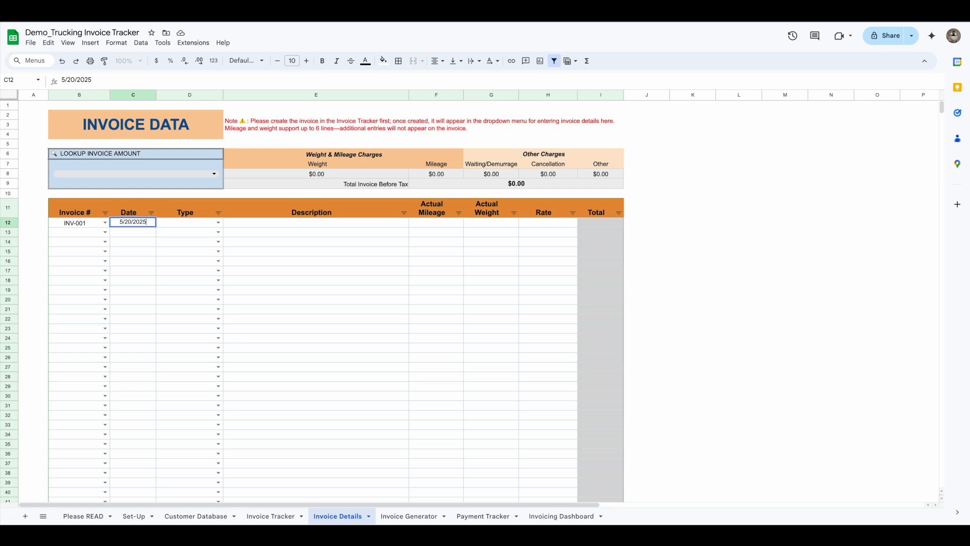
pyautogui.click(188, 225)
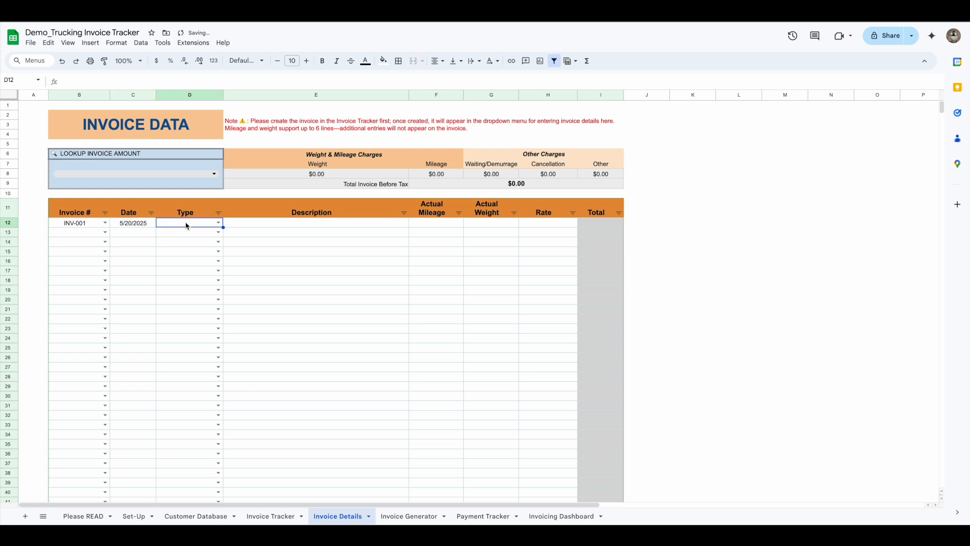
# Step: Examine the actual mileage and weight columns and the additional charge categories on the Invoice Generator sheet
pyautogui.click(218, 224)
pyautogui.click(409, 515)
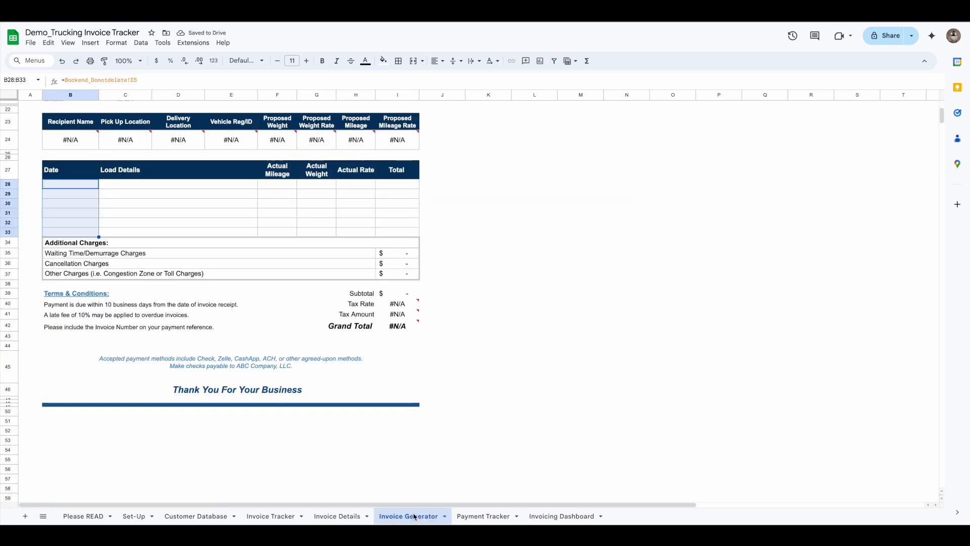
pyautogui.scroll(3, 278, 431)
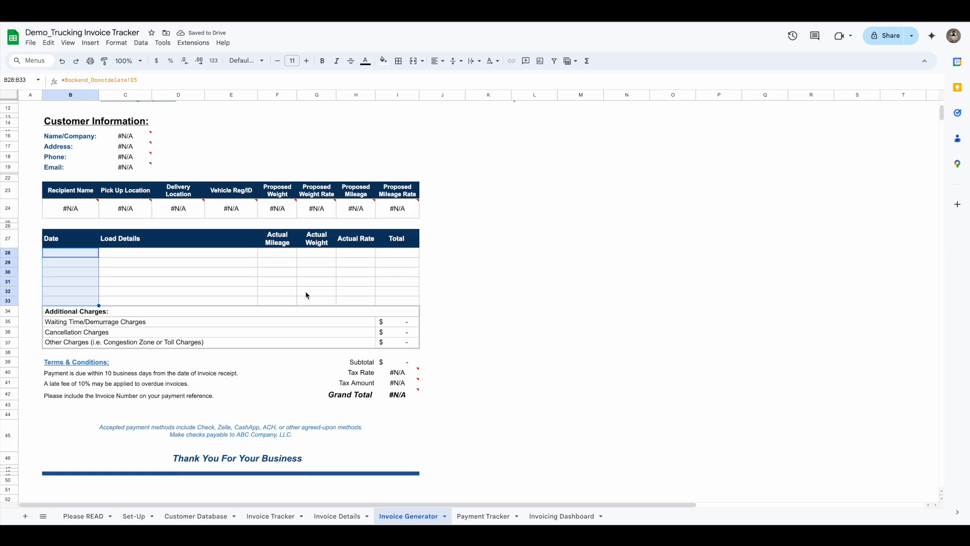
pyautogui.click(282, 246)
pyautogui.click(316, 247)
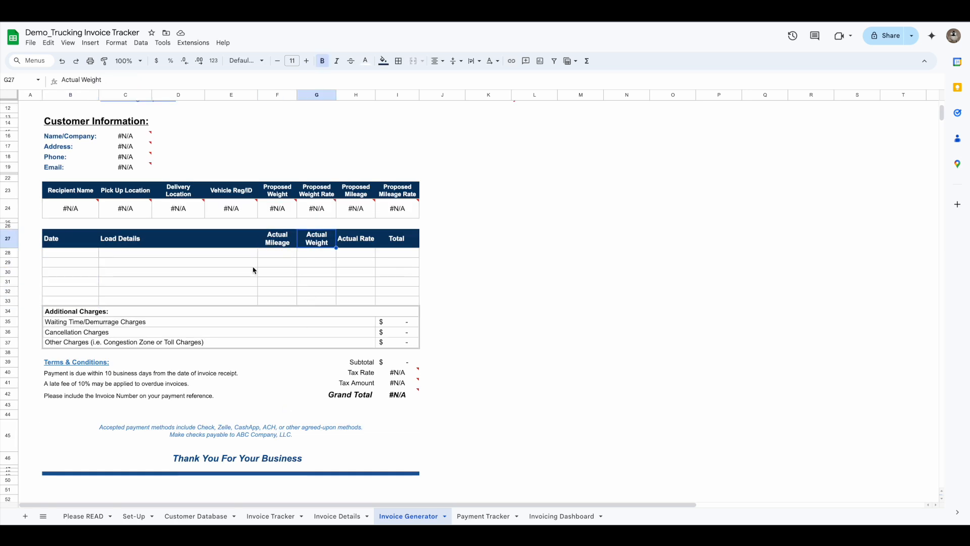
pyautogui.click(66, 326)
pyautogui.click(66, 335)
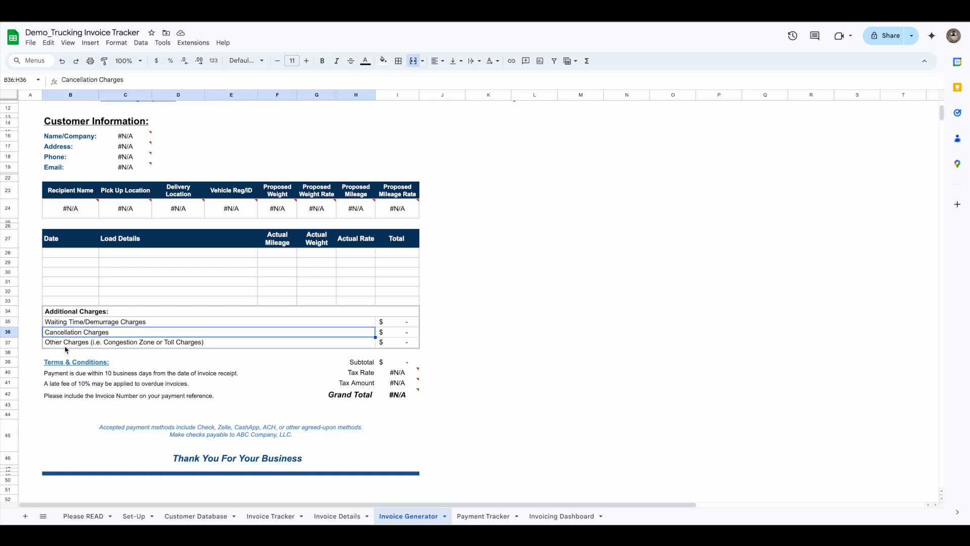
pyautogui.click(67, 344)
pyautogui.click(331, 515)
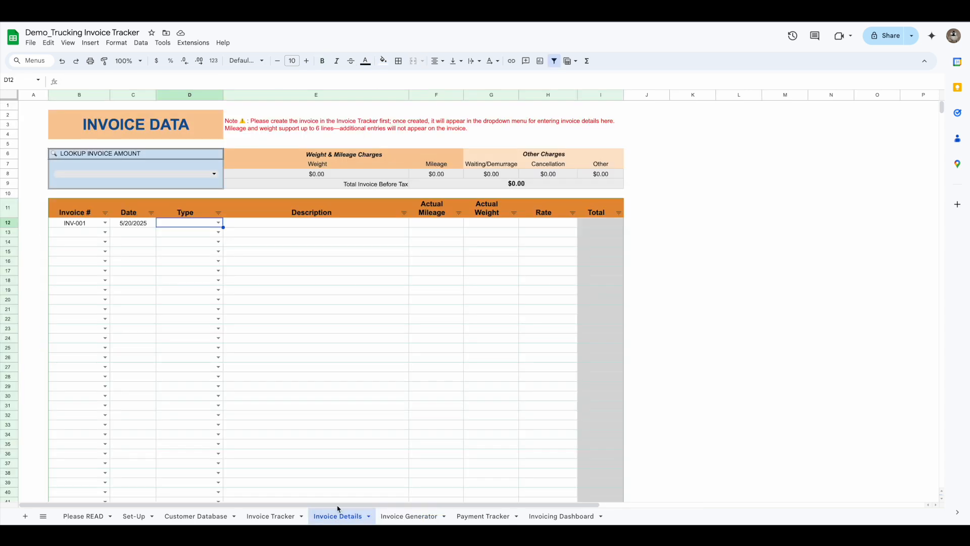
# Step: Set the first INV-001 detail line's type to Mileage and its description to "Load transit from Seattle to Portland"
pyautogui.click(219, 226)
pyautogui.click(199, 233)
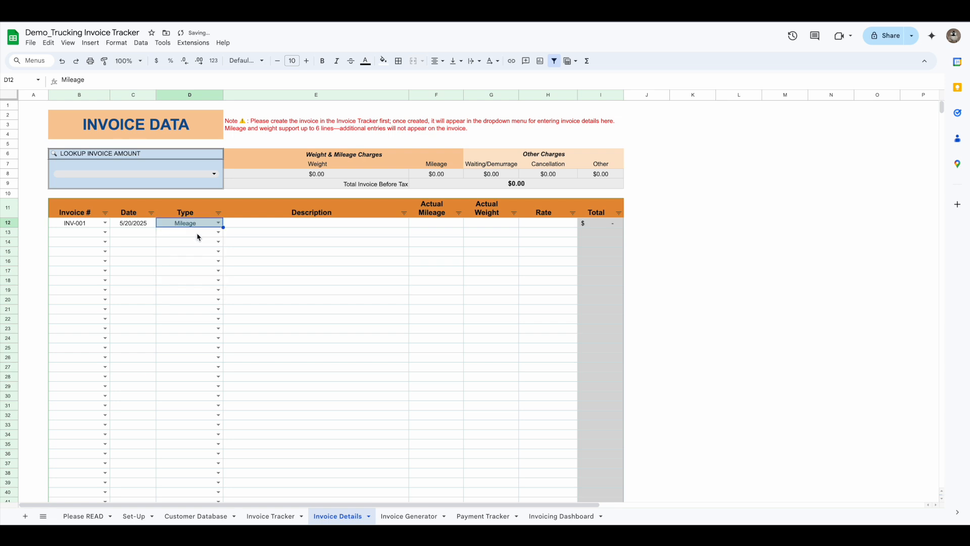
pyautogui.click(260, 228)
pyautogui.write('Load transi')
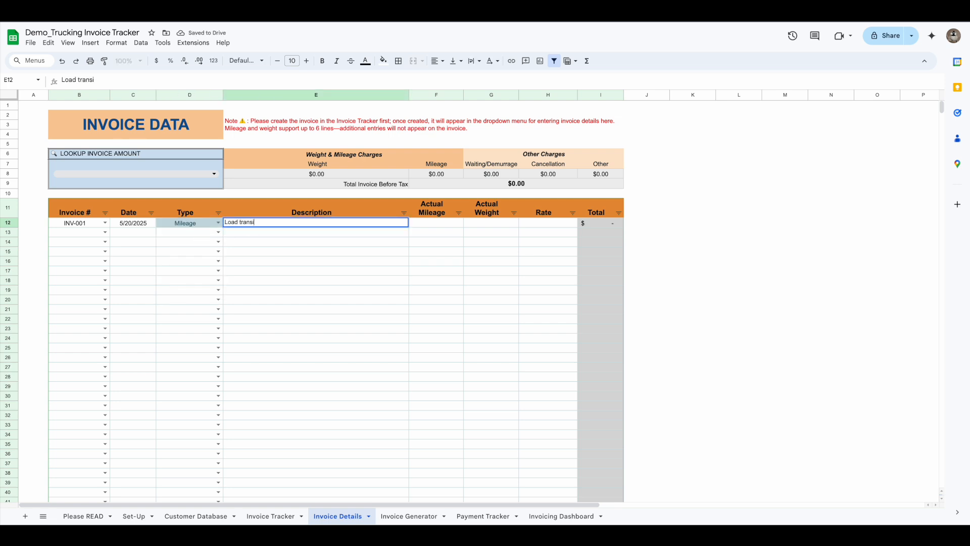
pyautogui.write('t from Seattle to Portland')
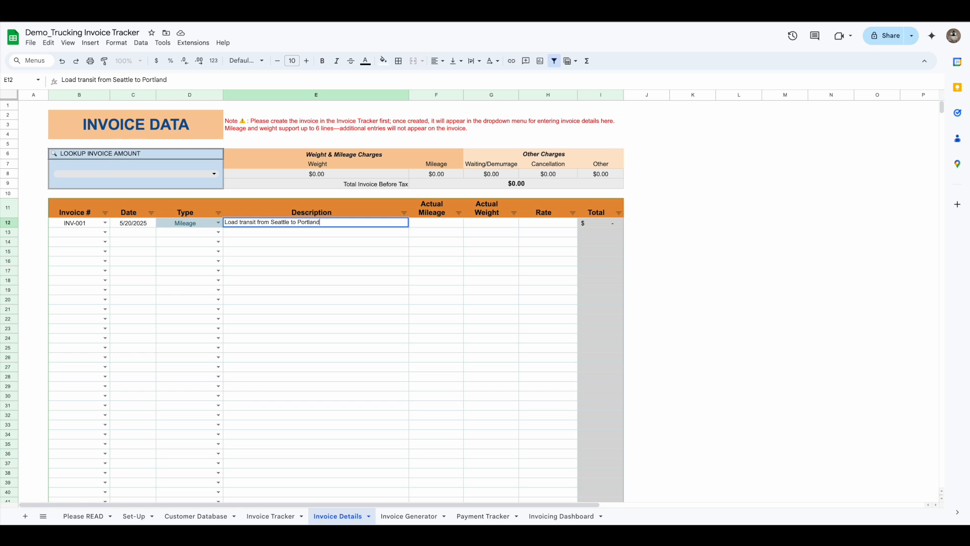
pyautogui.click(359, 251)
# Step: Enter an actual mileage of 305 and a rate of 2.20 for the INV-001 mileage line
pyautogui.click(435, 224)
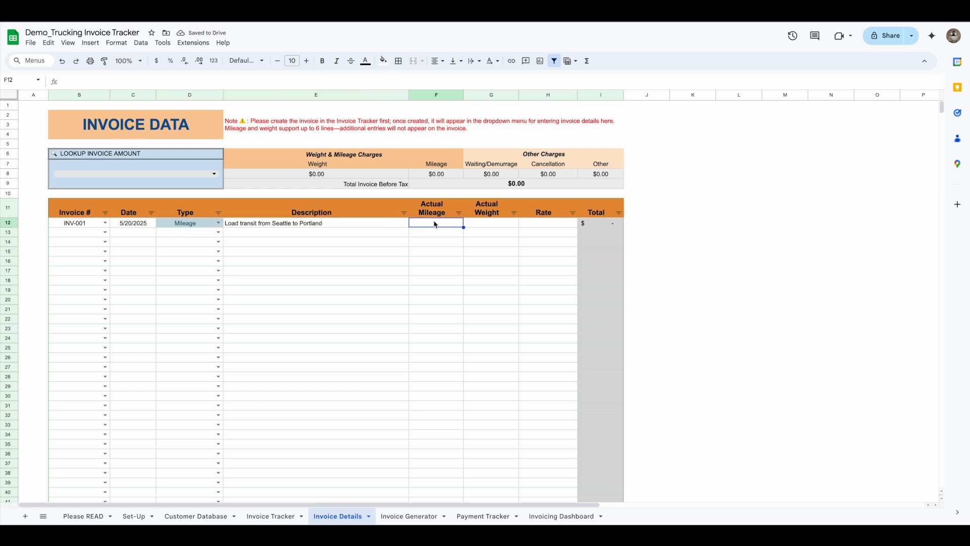
pyautogui.write('305')
pyautogui.press('Return')
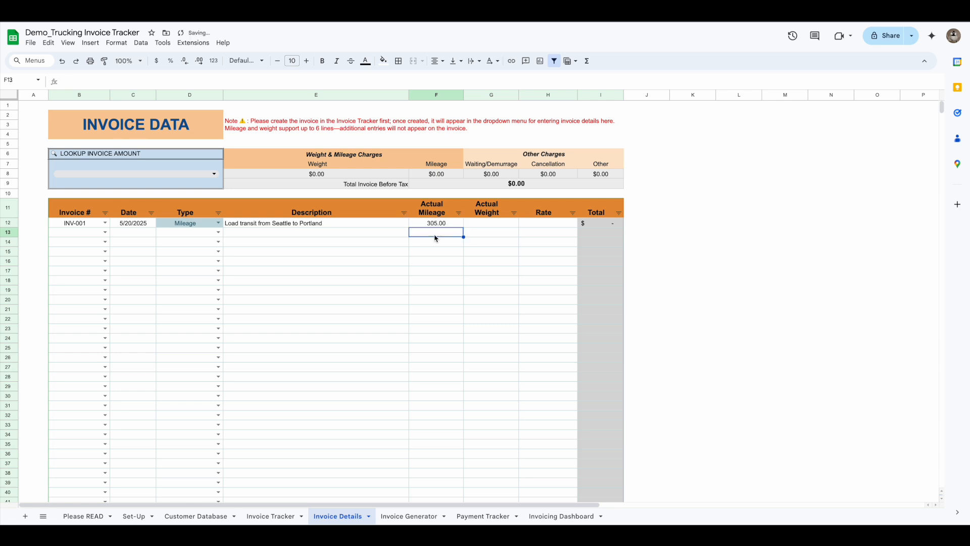
pyautogui.click(489, 225)
pyautogui.click(538, 226)
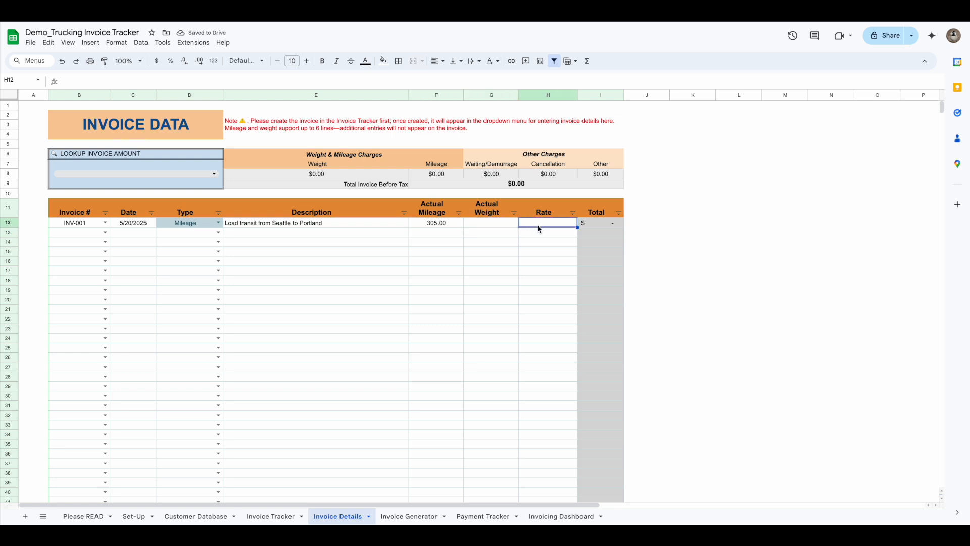
pyautogui.write('2.')
pyautogui.press('Return')
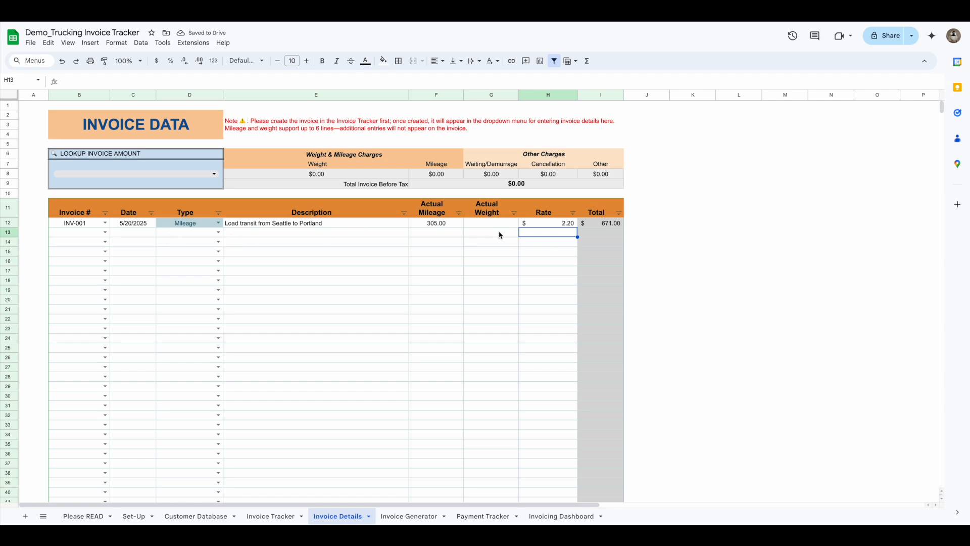
# Step: Select INV-001 as the invoice number on the Invoice Generator sheet and review the filled-in invoice
pyautogui.click(420, 517)
pyautogui.scroll(5, 376, 226)
pyautogui.click(415, 183)
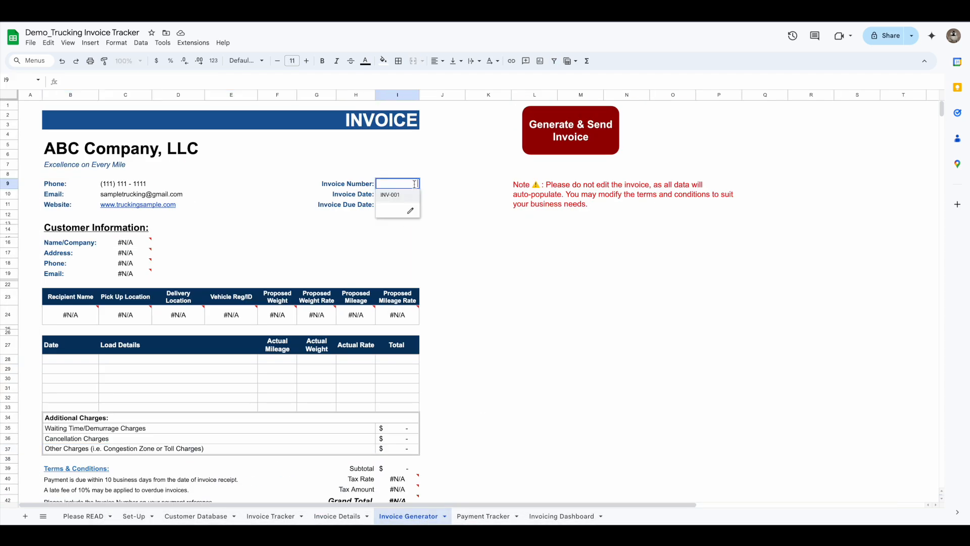
pyautogui.click(392, 195)
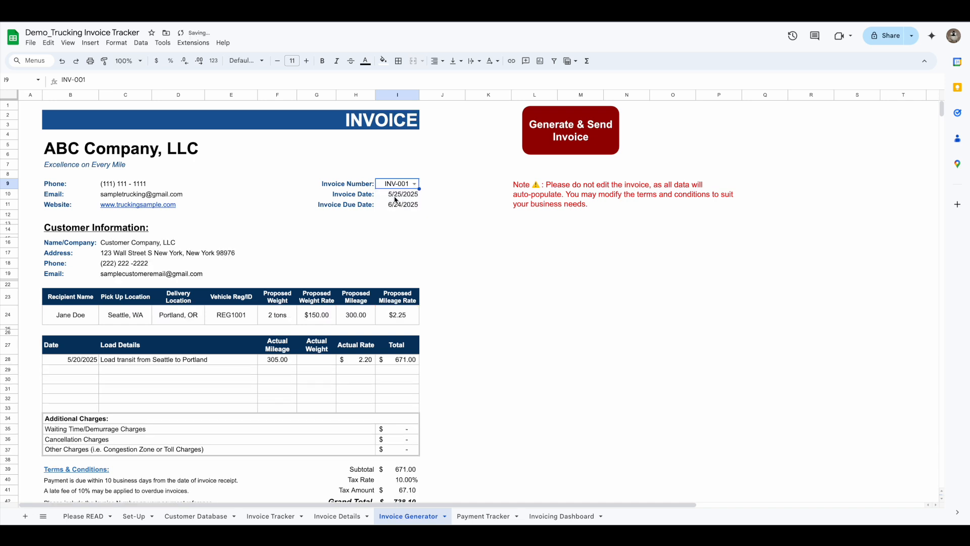
pyautogui.scroll(-1, 229, 377)
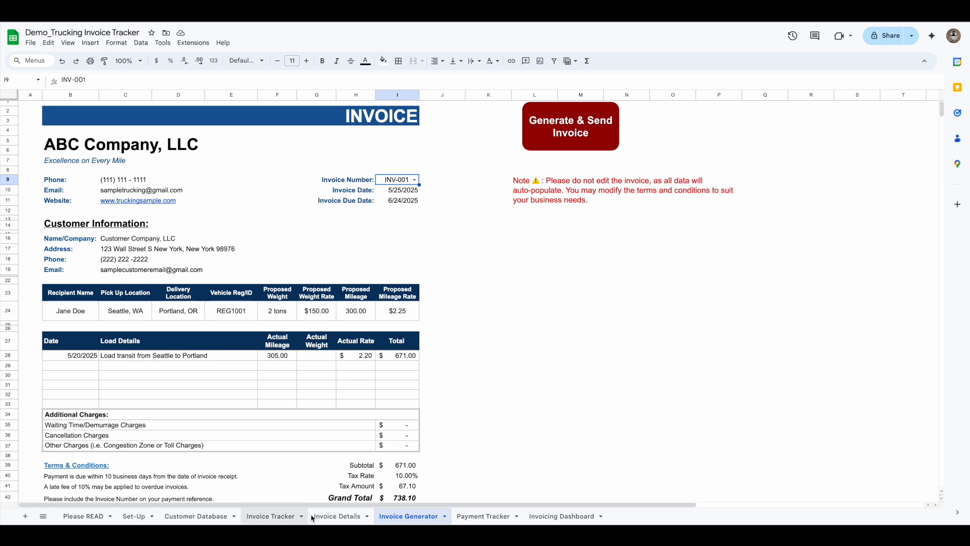
# Step: Compare the invoice's load lines with the Invoice Details sheet, and assign the second detail line to INV-001
pyautogui.click(329, 516)
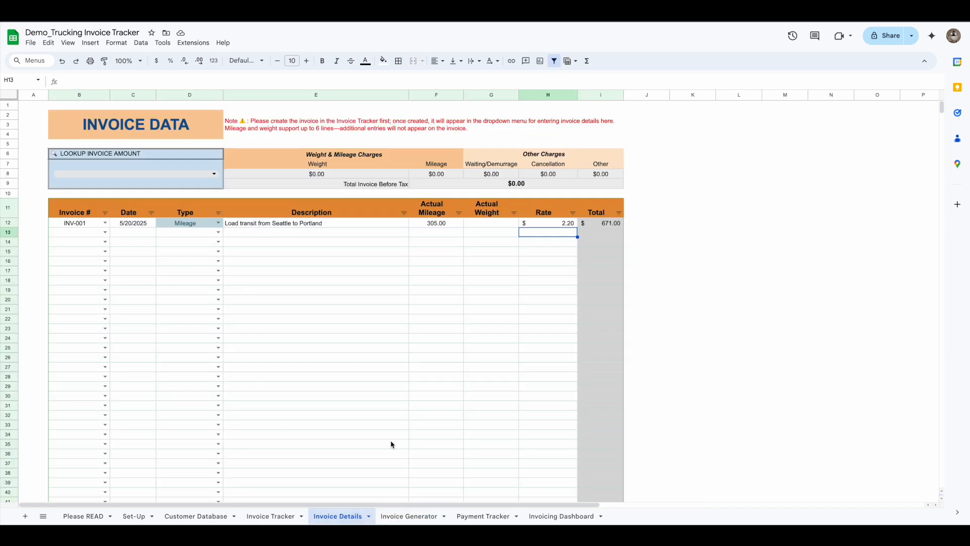
pyautogui.click(411, 516)
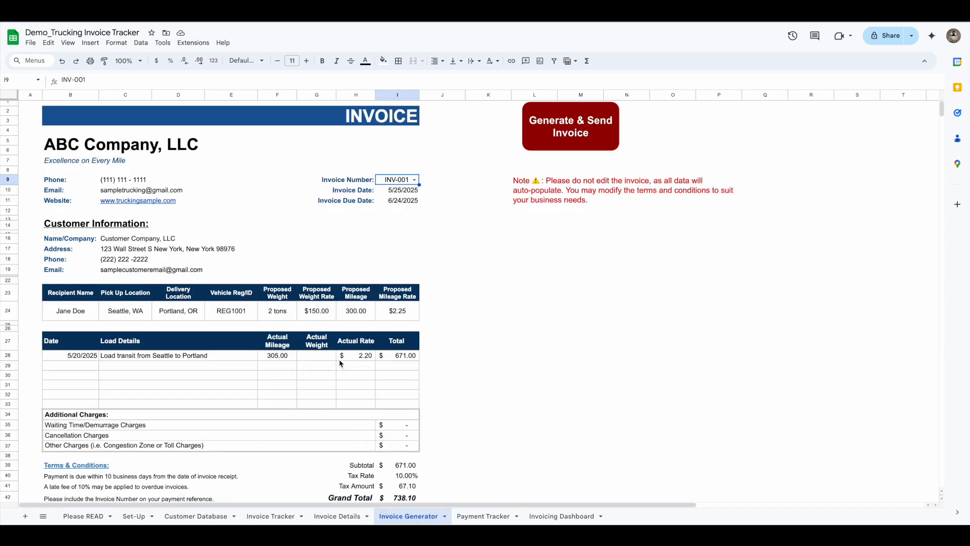
pyautogui.click(348, 516)
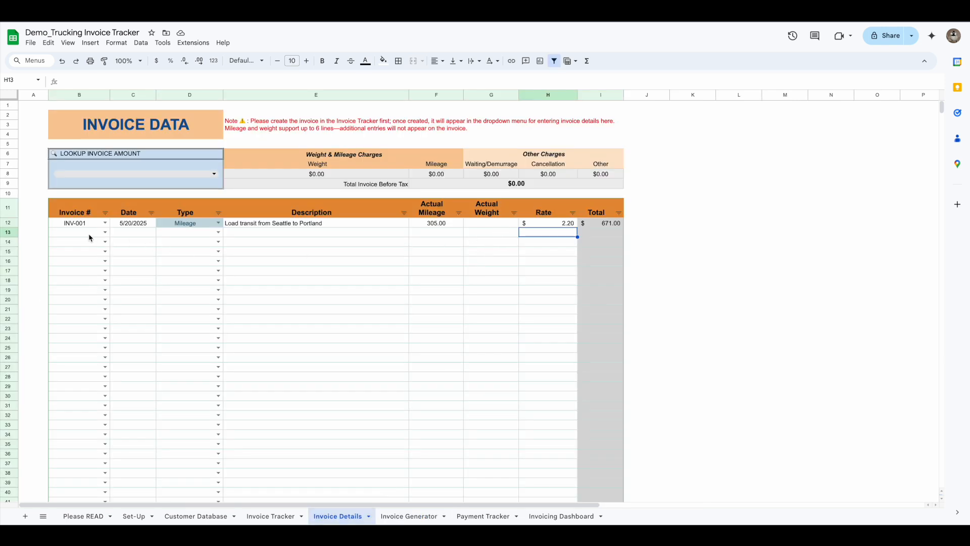
pyautogui.click(105, 233)
pyautogui.click(98, 246)
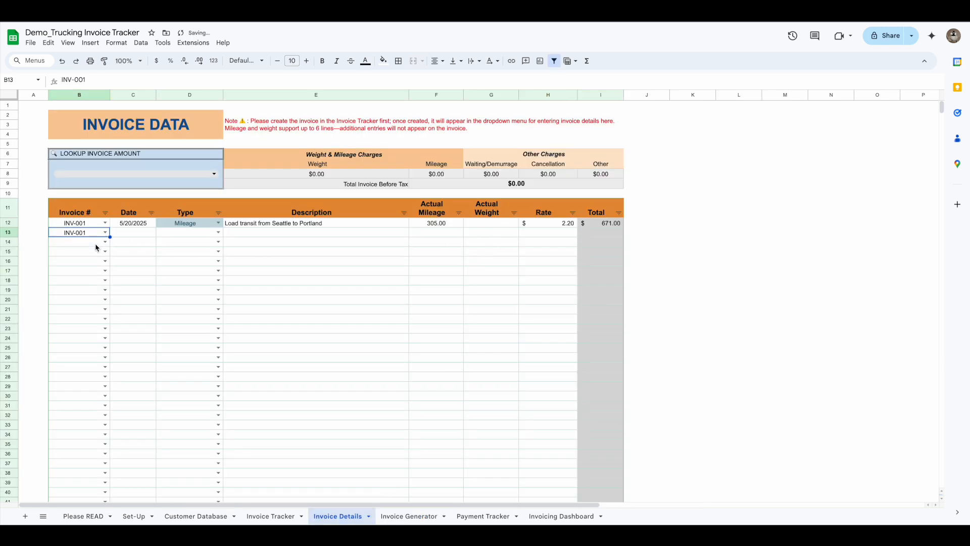
# Step: Date the second INV-001 detail line 5/20/2025 and set its type to Weight
pyautogui.click(135, 233)
pyautogui.write('5/21')
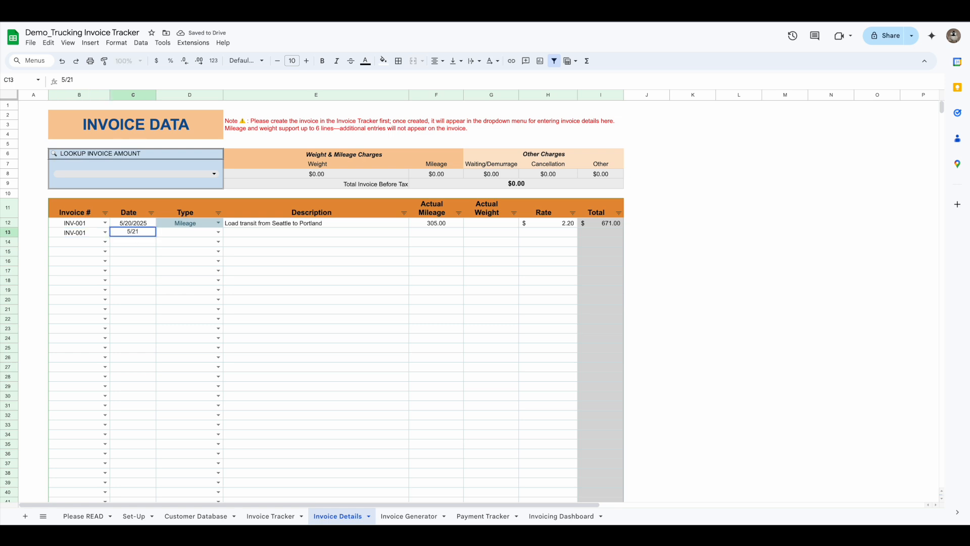
pyautogui.write('0/2025')
pyautogui.click(217, 232)
pyautogui.click(186, 257)
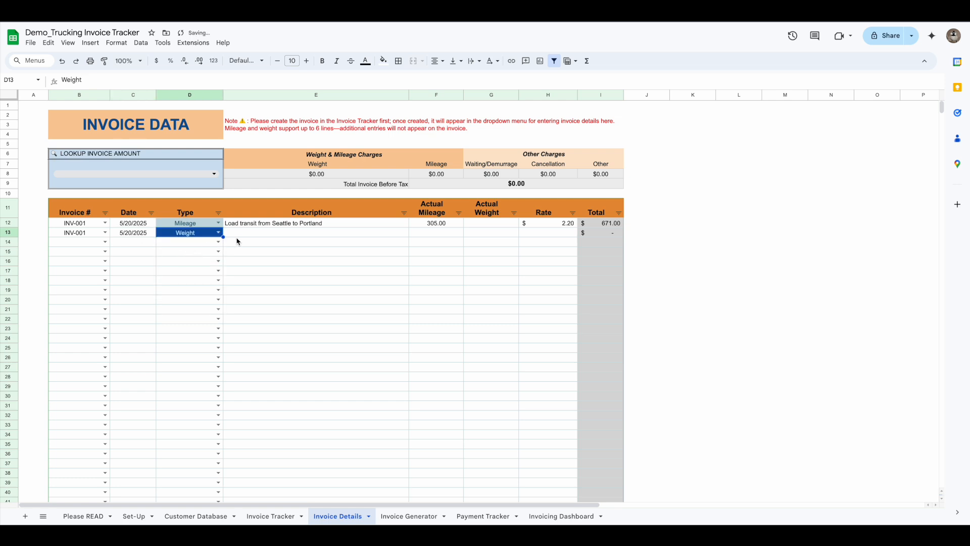
# Step: Enter the description "Weight Transit" and an actual weight of 2 for the INV-001 weight line
pyautogui.click(246, 235)
pyautogui.write('Weight Trans')
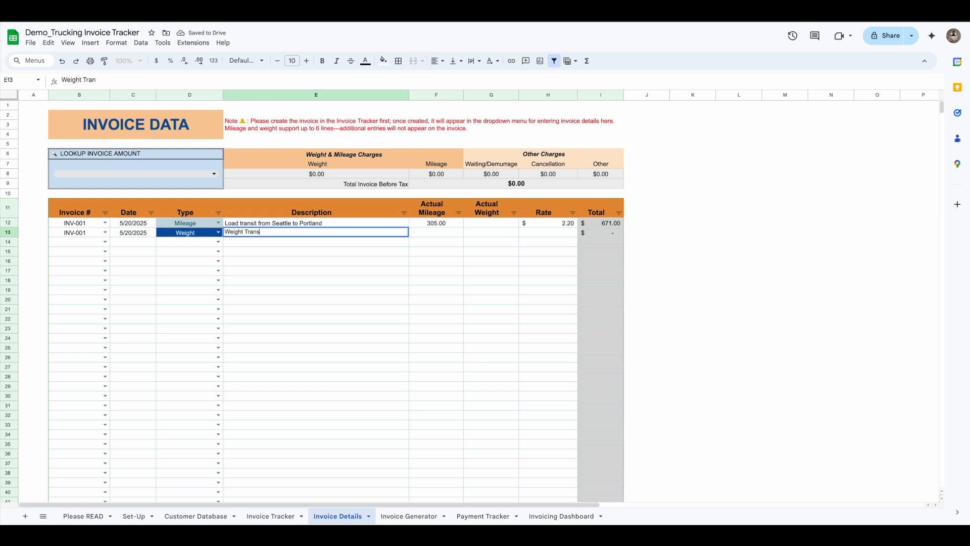
pyautogui.write('it')
pyautogui.click(379, 260)
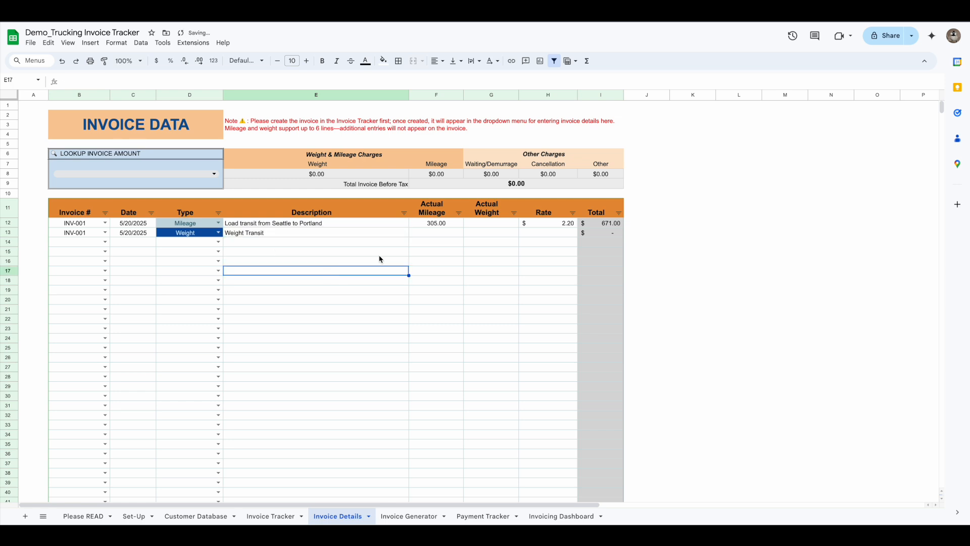
pyautogui.click(486, 234)
pyautogui.write('2')
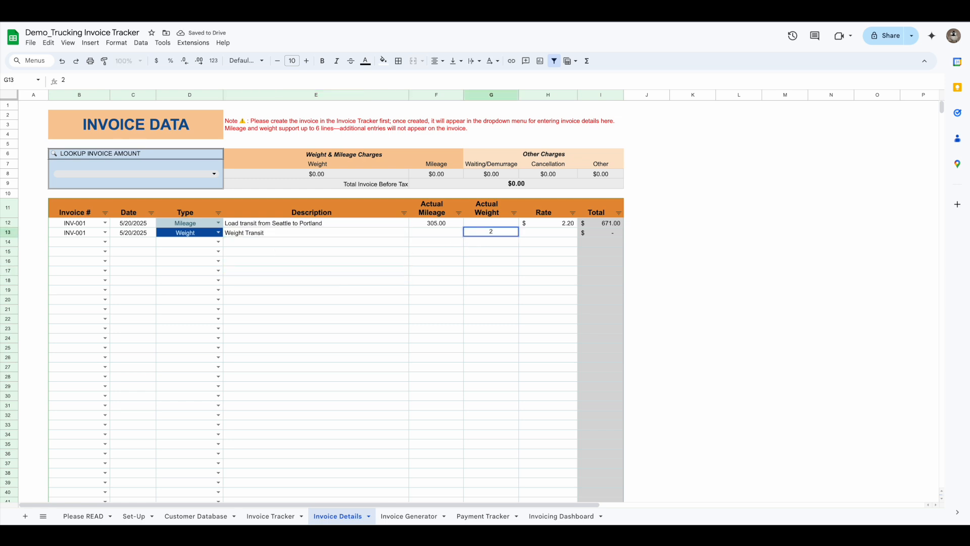
pyautogui.press('Return')
# Step: Extend the weight line's description to "Weight Transit ( 2 tons)"
pyautogui.click(494, 233)
pyautogui.click(496, 241)
pyautogui.click(495, 235)
pyautogui.click(283, 234)
pyautogui.click(106, 81)
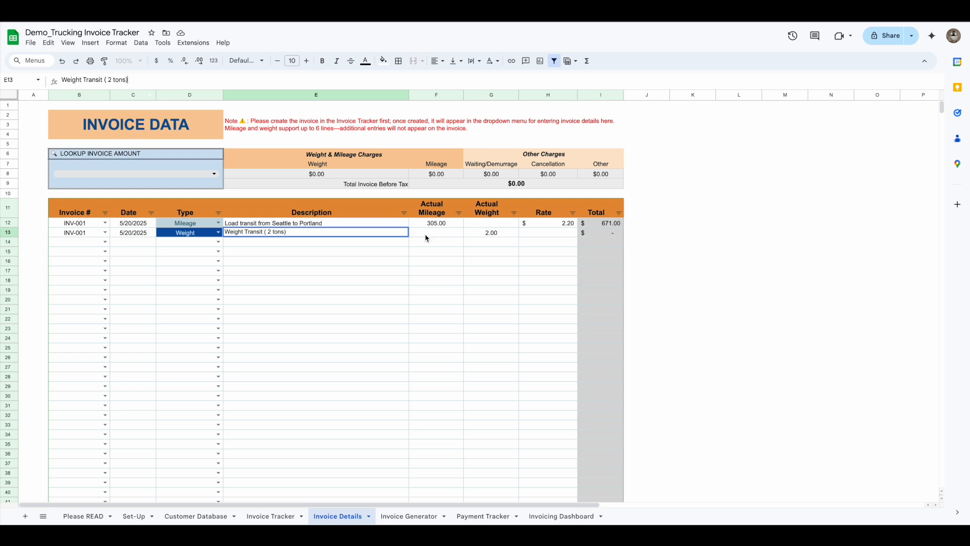
pyautogui.click(477, 253)
# Step: Set the weight line's rate to 150 and check the line on the Invoice Generator sheet
pyautogui.click(495, 234)
pyautogui.click(539, 236)
pyautogui.write('150')
pyautogui.click(531, 256)
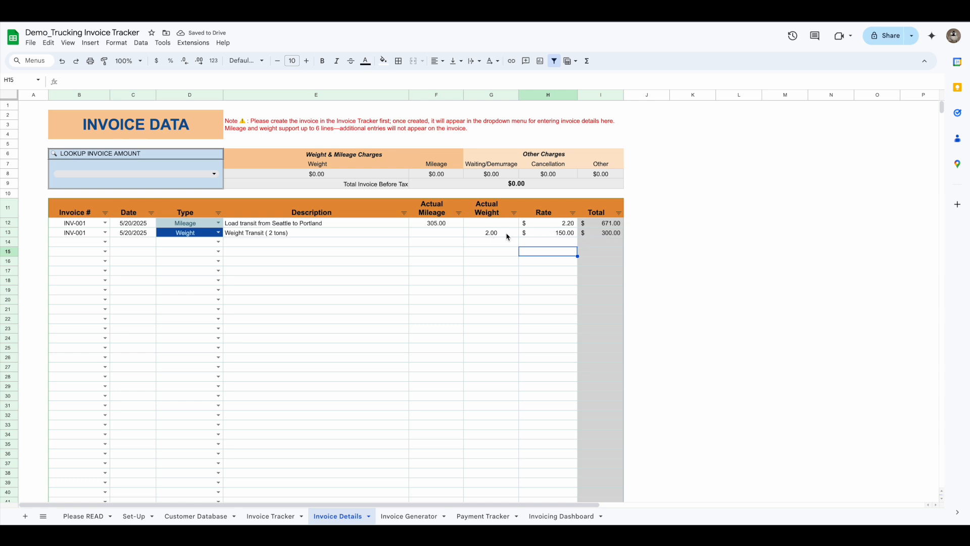
pyautogui.click(415, 516)
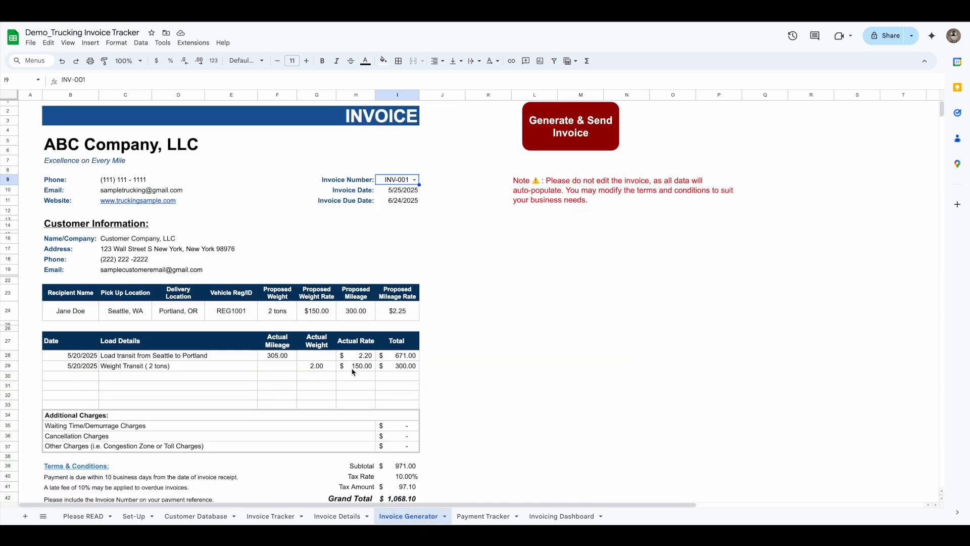
# Step: On the Invoice Details sheet, assign the third line to INV-001, dated 5/20/2025, with the type Waiting/Demurrage
pyautogui.click(337, 516)
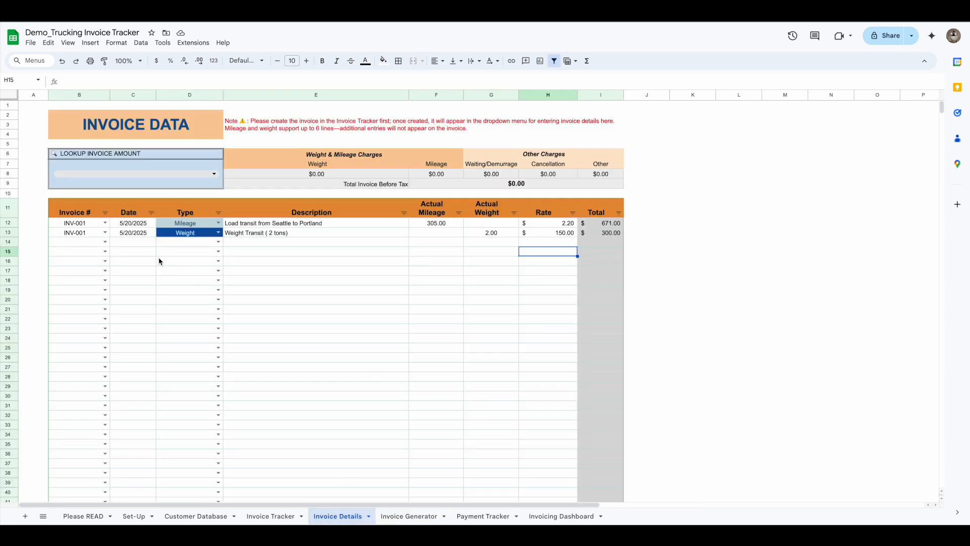
pyautogui.click(106, 242)
pyautogui.click(80, 258)
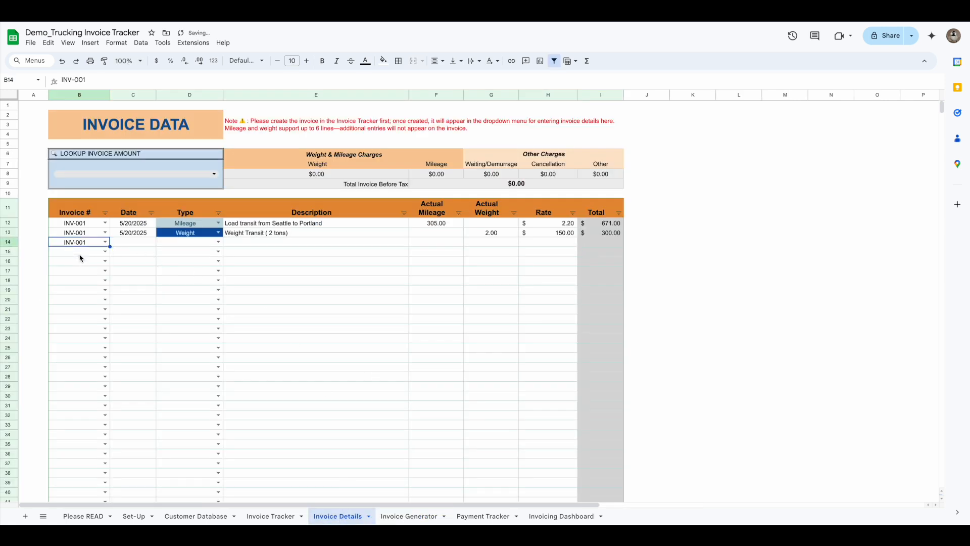
pyautogui.click(142, 243)
pyautogui.write('5/20/2025')
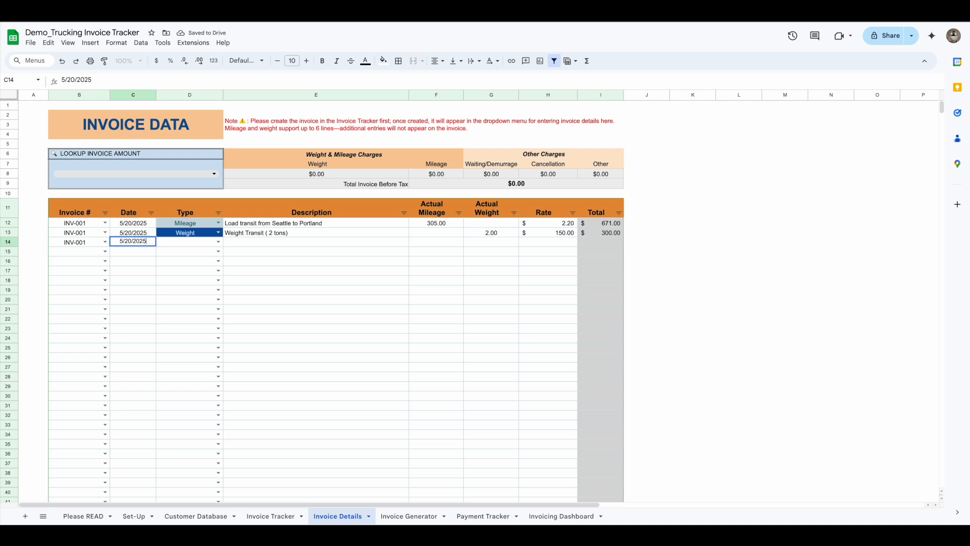
pyautogui.click(219, 242)
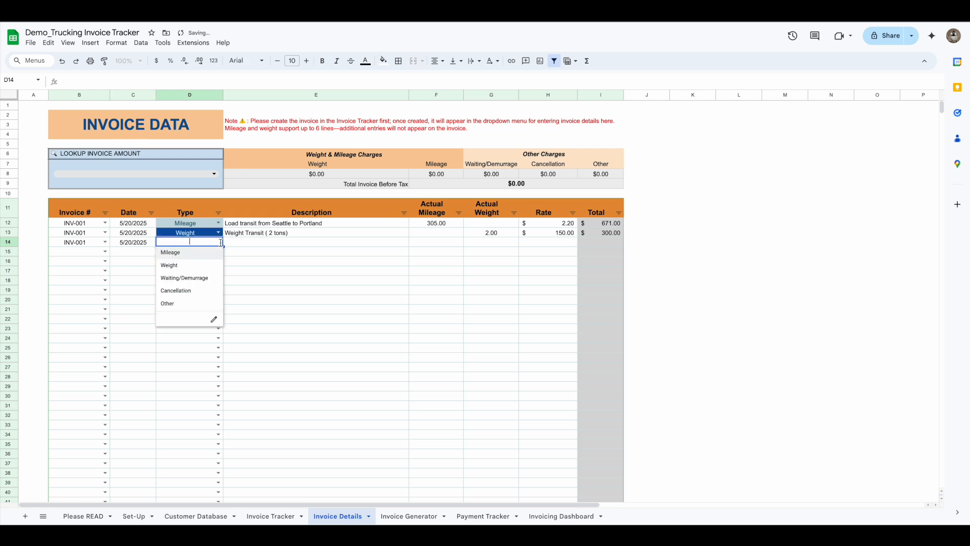
pyautogui.click(191, 278)
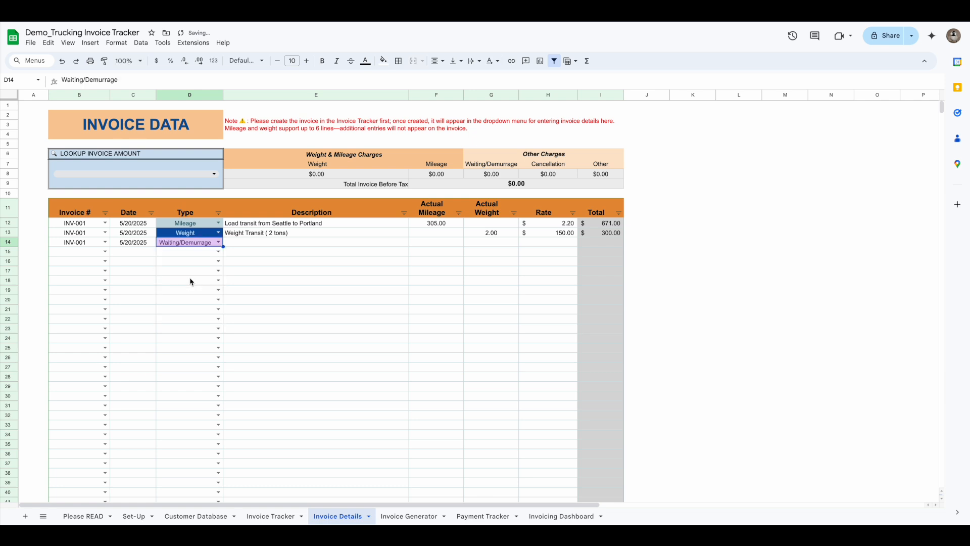
# Step: Enter the description "Waiting for load" and a rate of 500 for the Waiting/Demurrage line
pyautogui.click(237, 245)
pyautogui.write('Waiting for load')
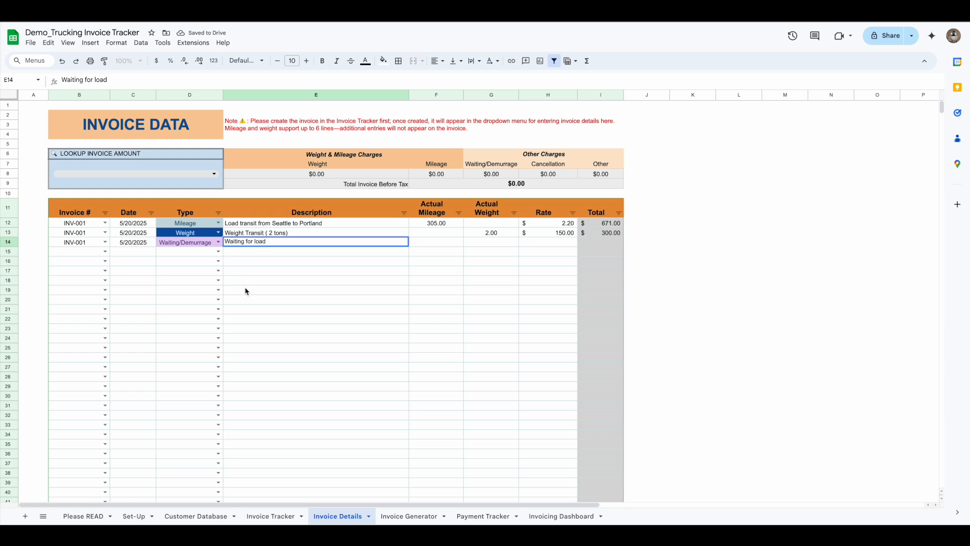
pyautogui.click(246, 291)
pyautogui.click(530, 244)
pyautogui.write('500')
pyautogui.click(546, 264)
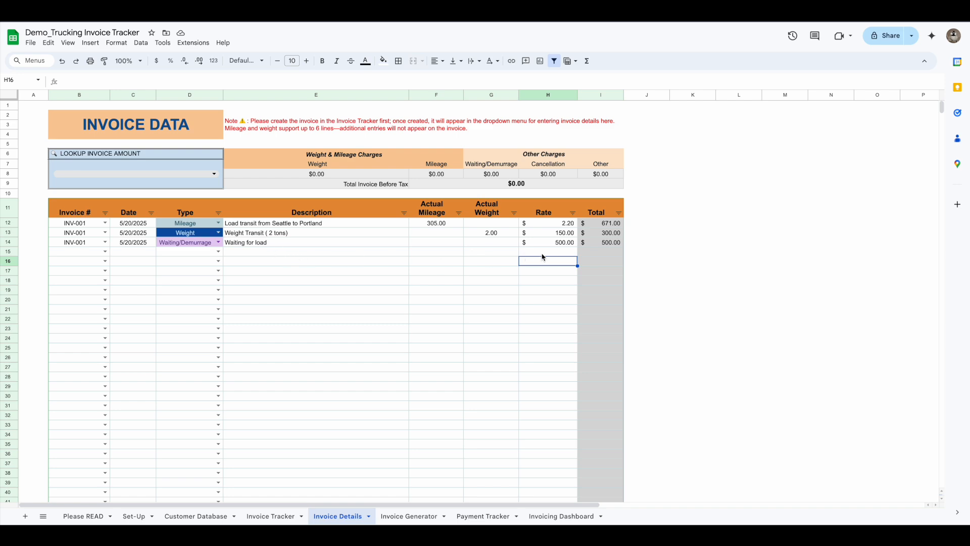
# Step: Review the additional charges on the Invoice Generator sheet and return to the Invoice Details sheet
pyautogui.click(430, 516)
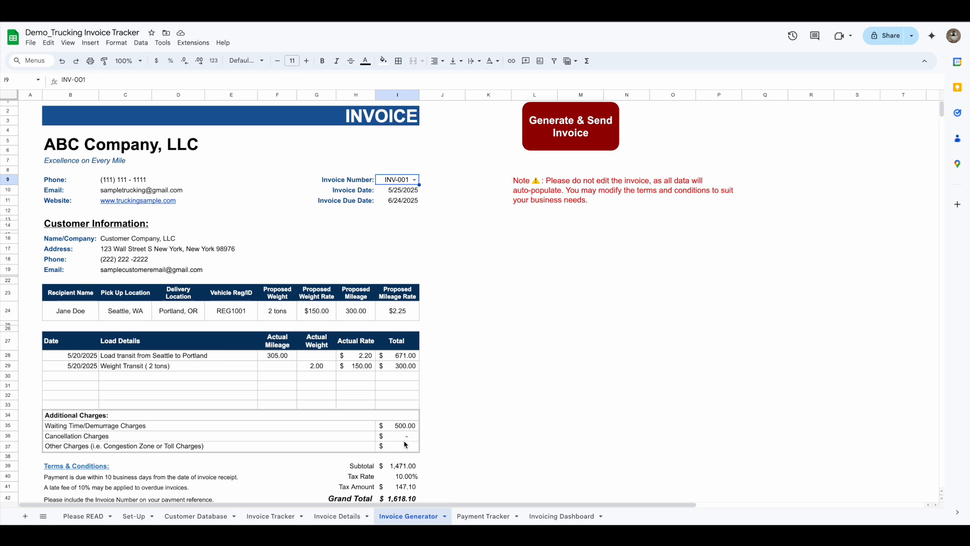
pyautogui.scroll(-1, 407, 443)
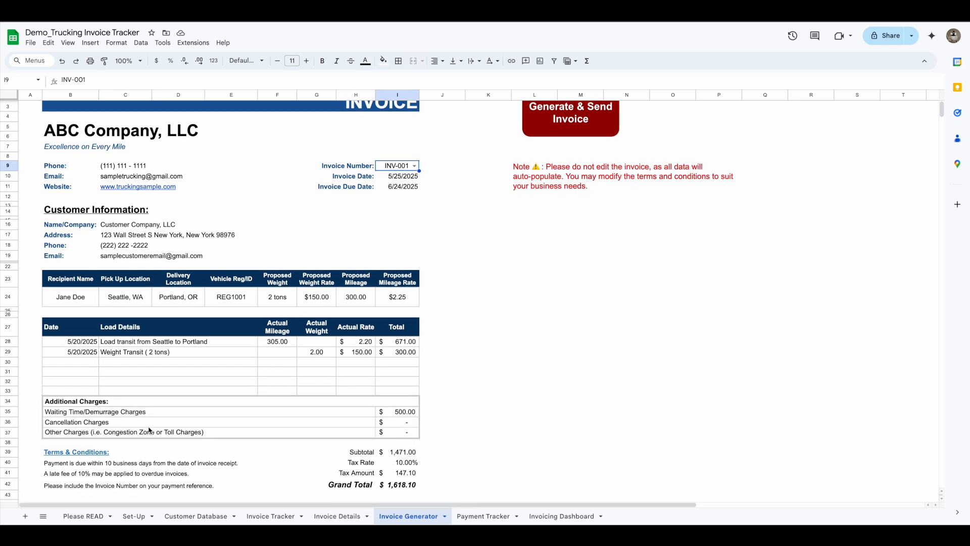
pyautogui.click(340, 516)
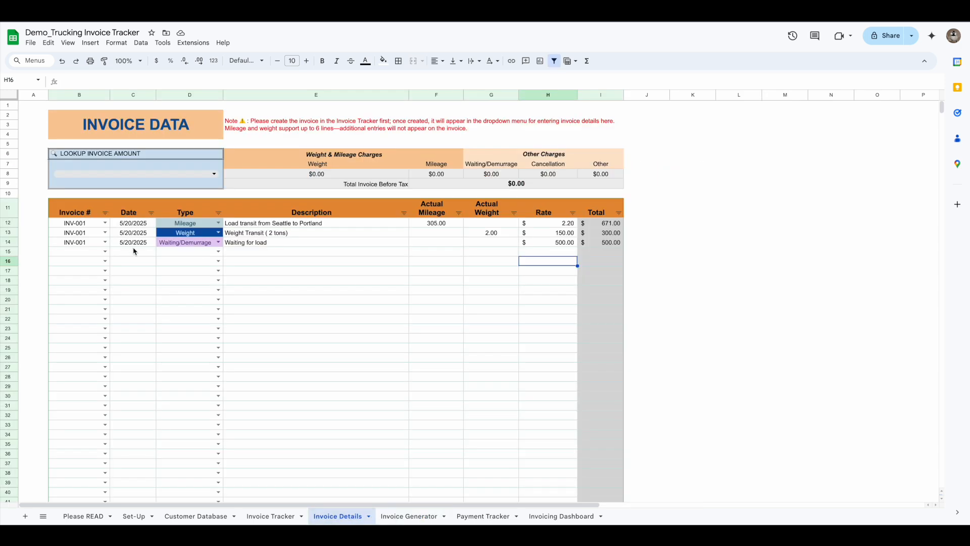
# Step: Assign the fourth and fifth detail lines to INV-001 and date both 5/20/2025
pyautogui.click(104, 253)
pyautogui.click(95, 271)
pyautogui.click(105, 262)
pyautogui.click(96, 277)
pyautogui.click(152, 256)
pyautogui.moveTo(147, 234); pyautogui.dragTo(158, 259)
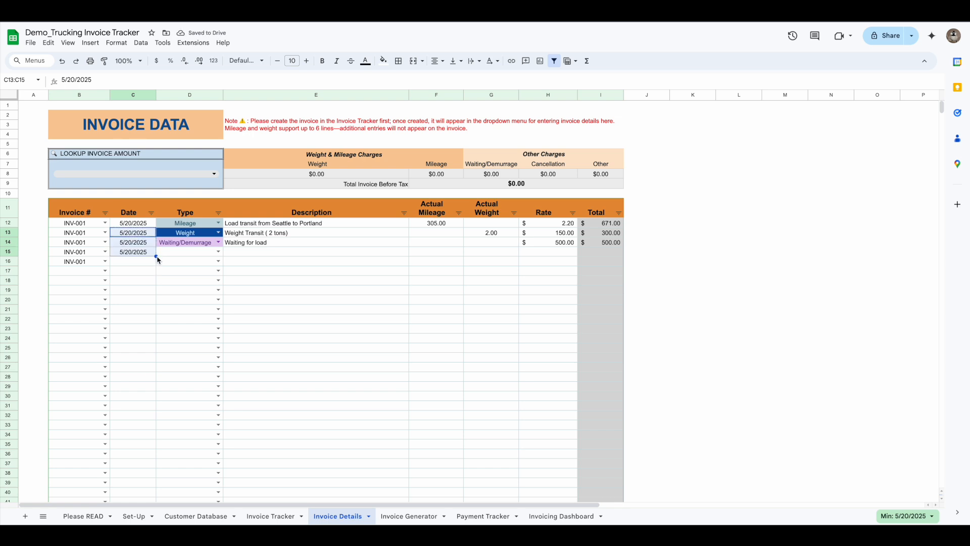
pyautogui.click(152, 261)
pyautogui.write('5/20/2025')
pyautogui.press('Return')
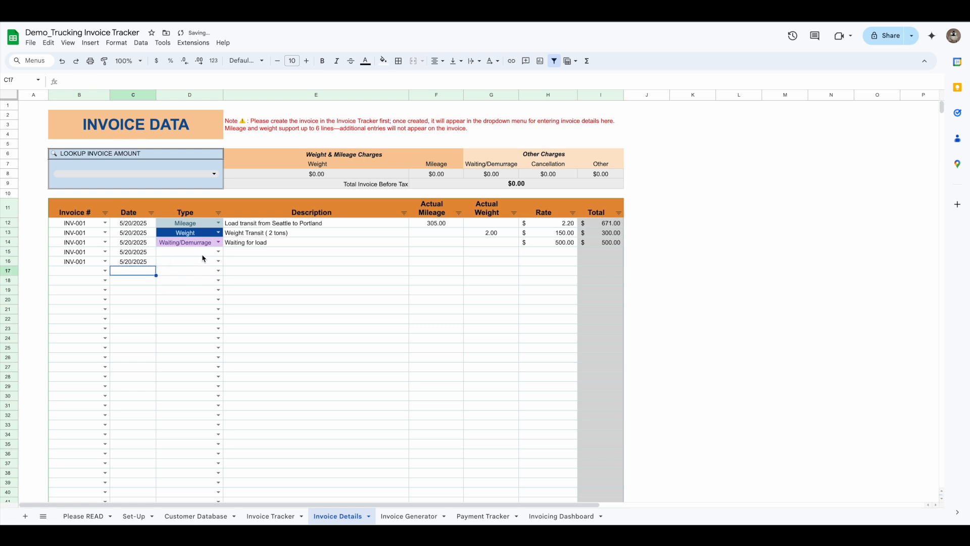
# Step: Set the fourth detail line's type to Cancellation and the fifth line's type to Other
pyautogui.click(218, 252)
pyautogui.click(183, 301)
pyautogui.click(218, 261)
pyautogui.click(183, 321)
# Step: Describe the Cancellation line as "Cancellation" and the Other line as "other"
pyautogui.click(242, 255)
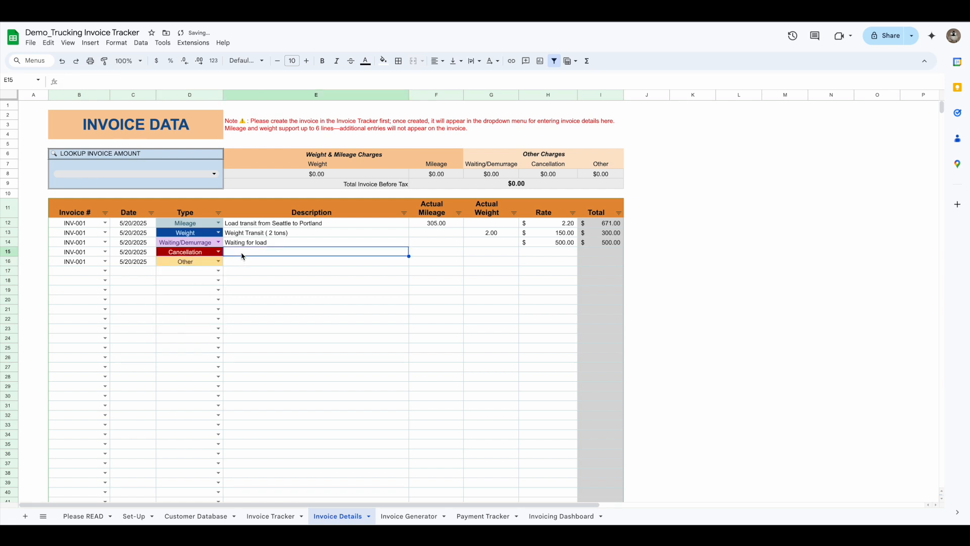
pyautogui.write('Cancellation')
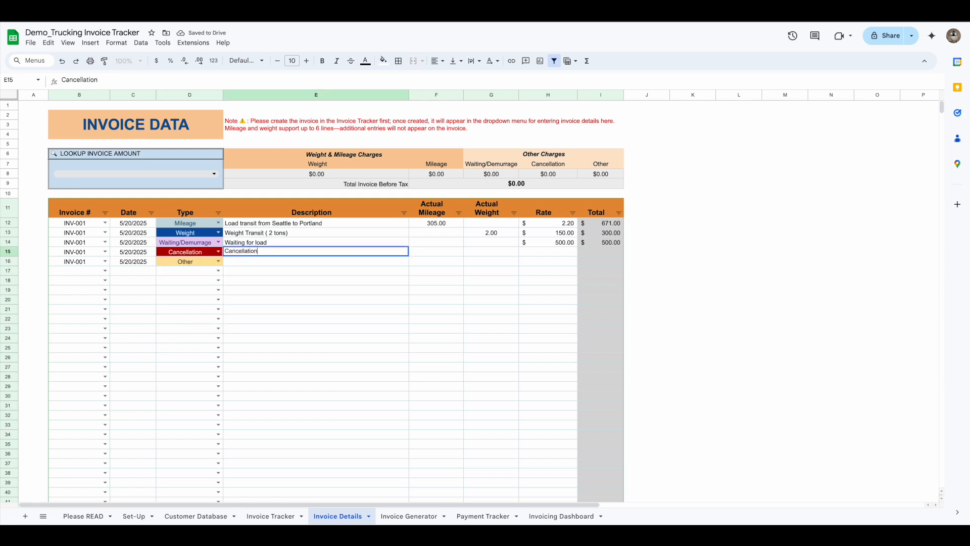
pyautogui.press('Return')
pyautogui.write('ot')
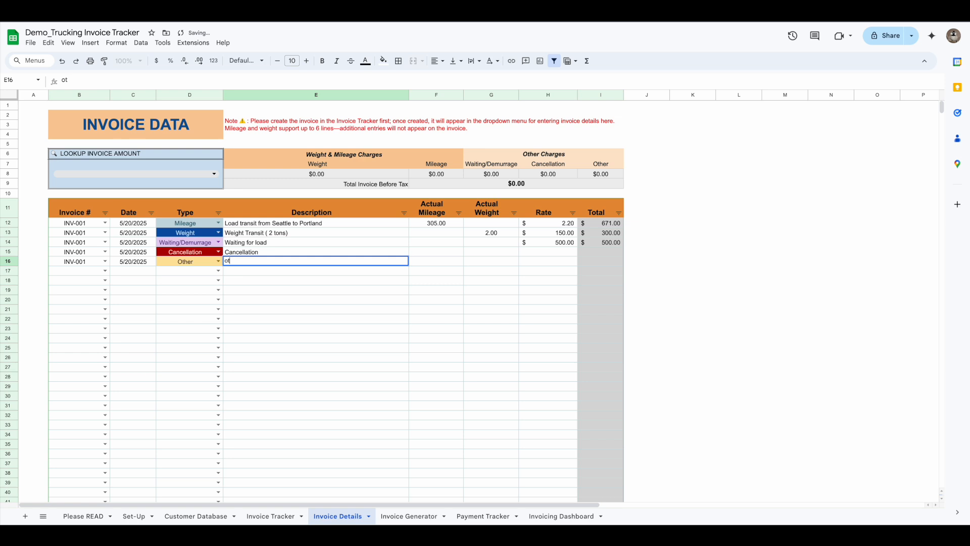
pyautogui.write('her')
# Step: Enter a rate of 50 for the Cancellation line and 600 for the Other line
pyautogui.click(540, 255)
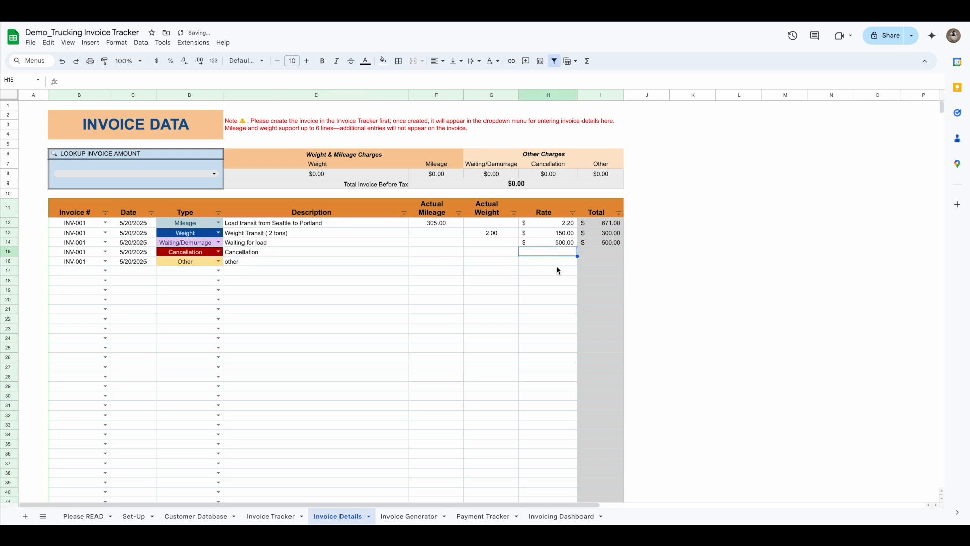
pyautogui.write('50')
pyautogui.press('Return')
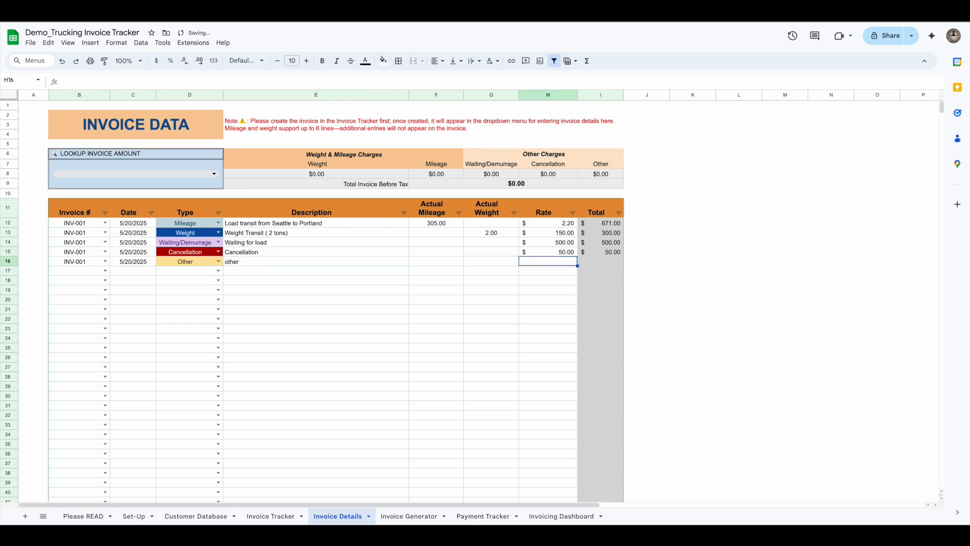
pyautogui.write('600')
pyautogui.press('Return')
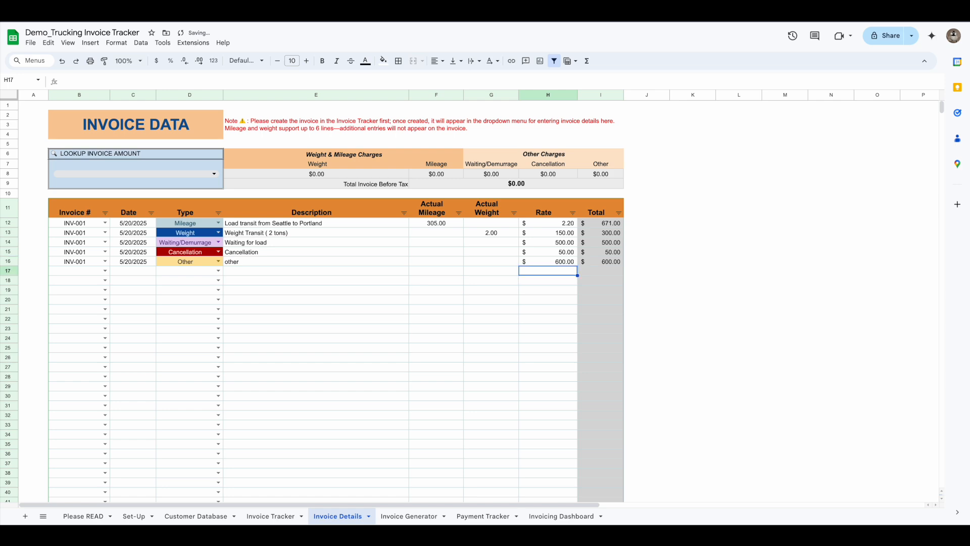
# Step: On the Invoice Generator sheet, sum the load totals and additional charges to check them against the subtotal
pyautogui.click(410, 515)
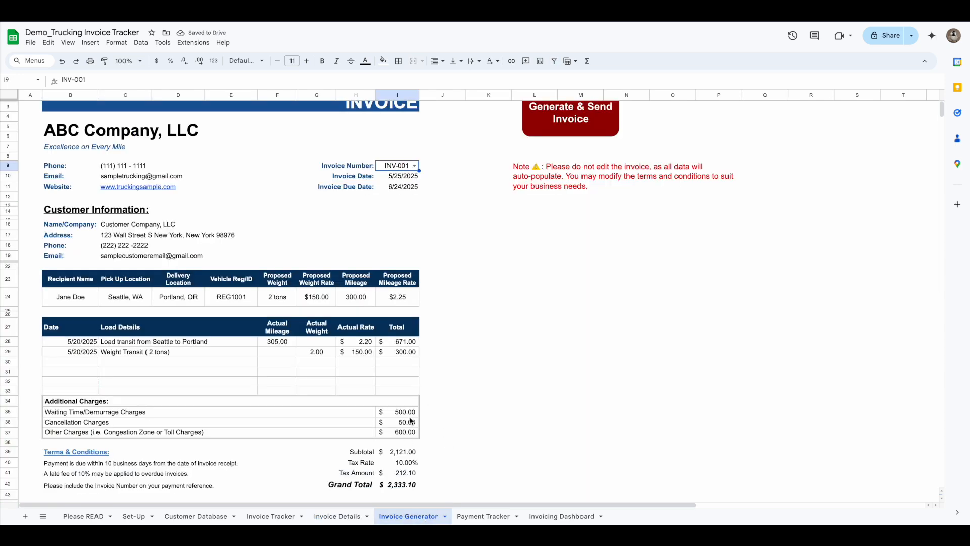
pyautogui.scroll(-1, 419, 453)
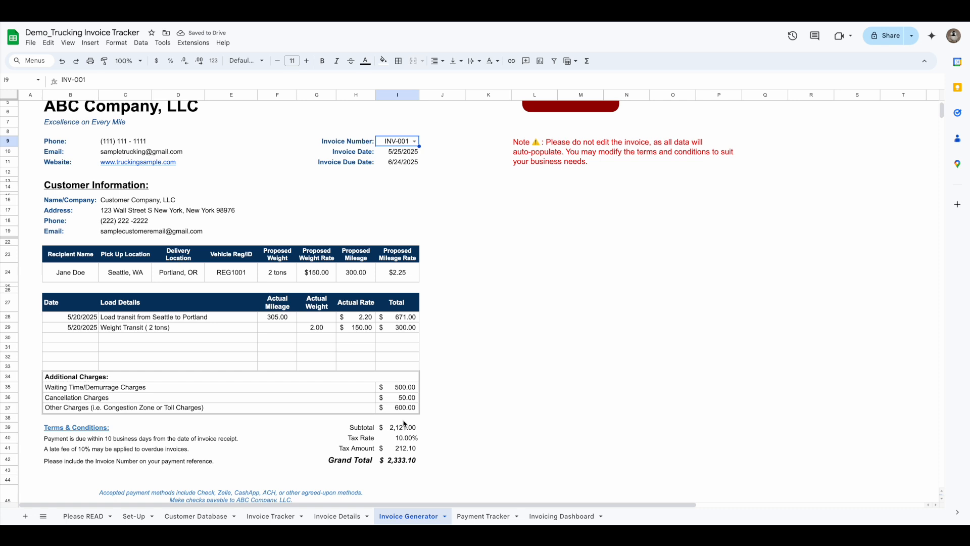
pyautogui.moveTo(406, 318); pyautogui.dragTo(407, 330)
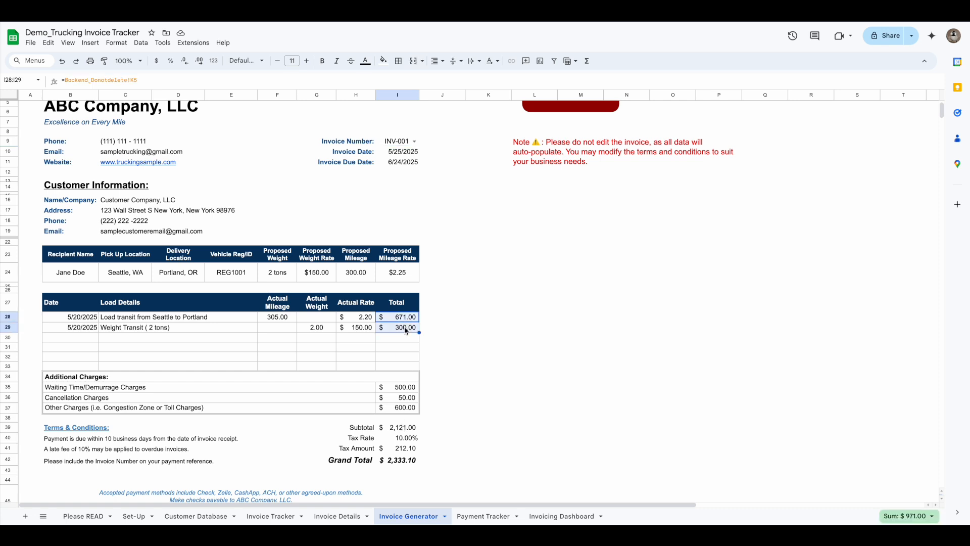
pyautogui.moveTo(409, 386); pyautogui.dragTo(410, 409)
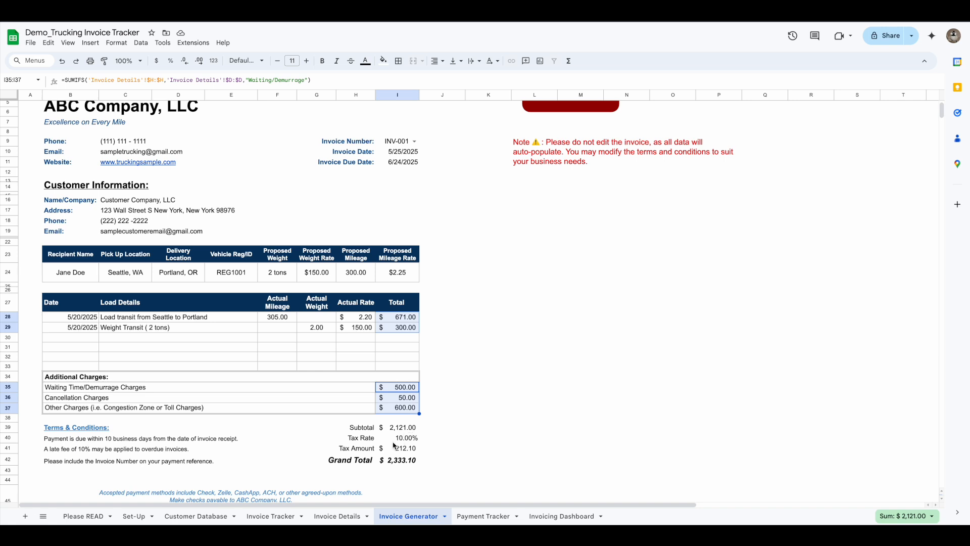
pyautogui.scroll(-1, 380, 451)
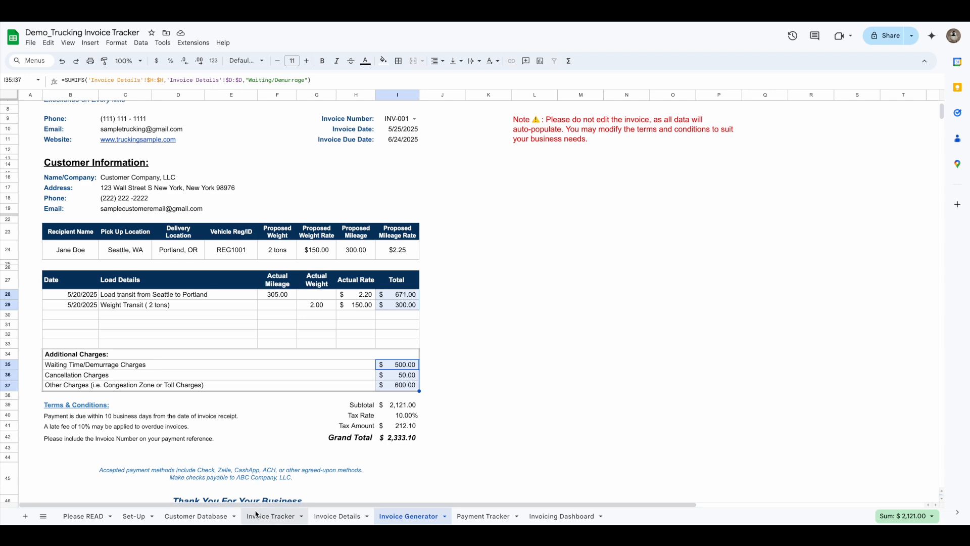
# Step: Check the tax rate on the Invoice Tracker sheet, and review the tax amount and grand total on the Invoice Generator sheet
pyautogui.click(270, 517)
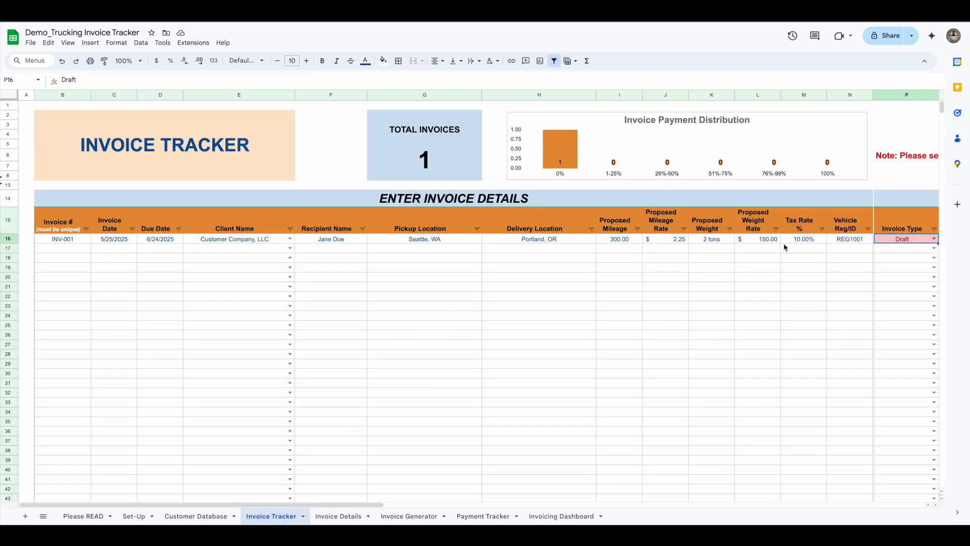
pyautogui.click(429, 516)
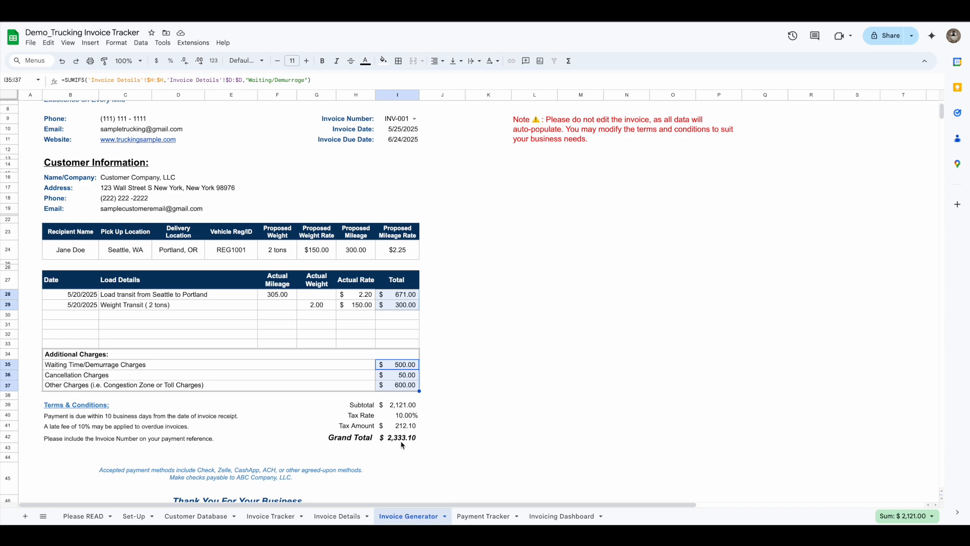
pyautogui.click(438, 441)
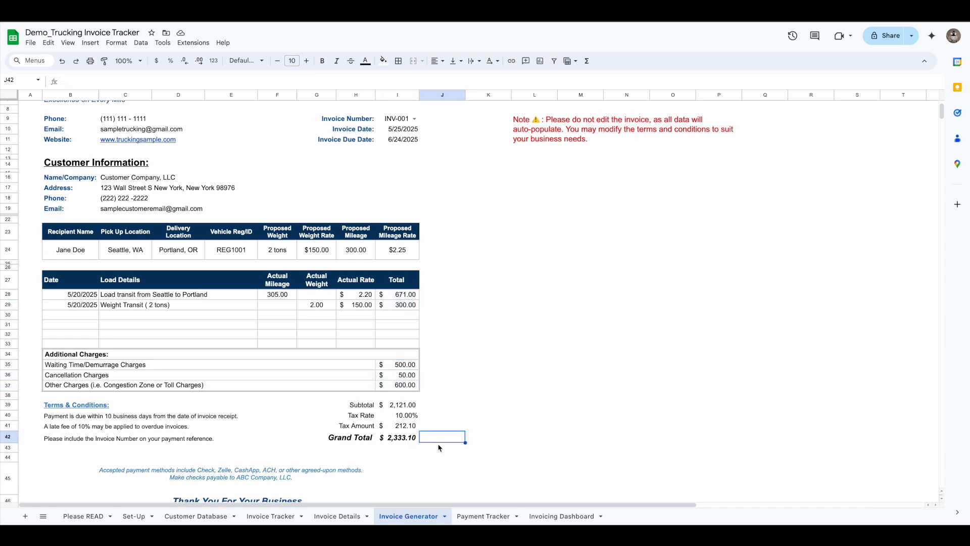
pyautogui.scroll(-1, 424, 455)
pyautogui.scroll(2, 422, 465)
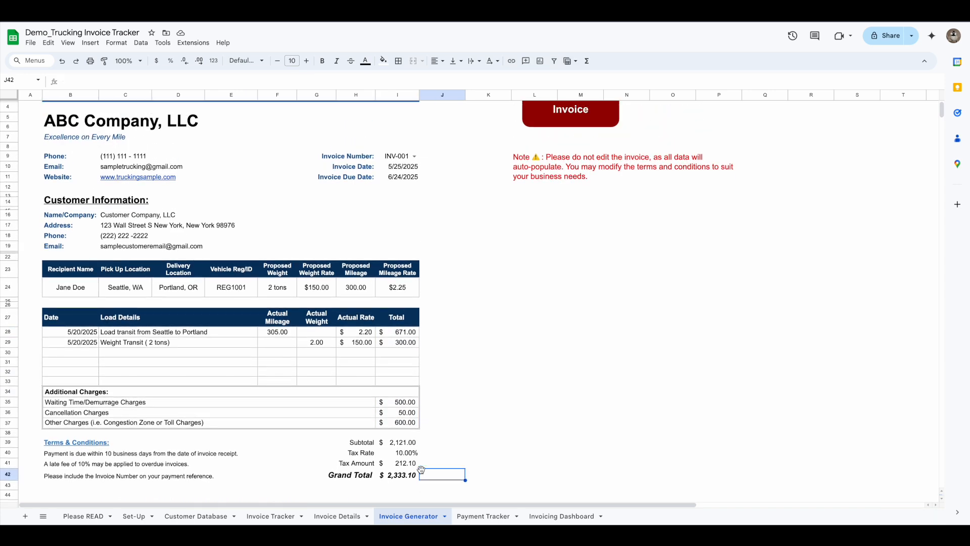
# Step: On the Invoice Details sheet, start a second Other charge line in row 17 and assign it to invoice INV-001
pyautogui.scroll(-3, 380, 498)
pyautogui.click(348, 517)
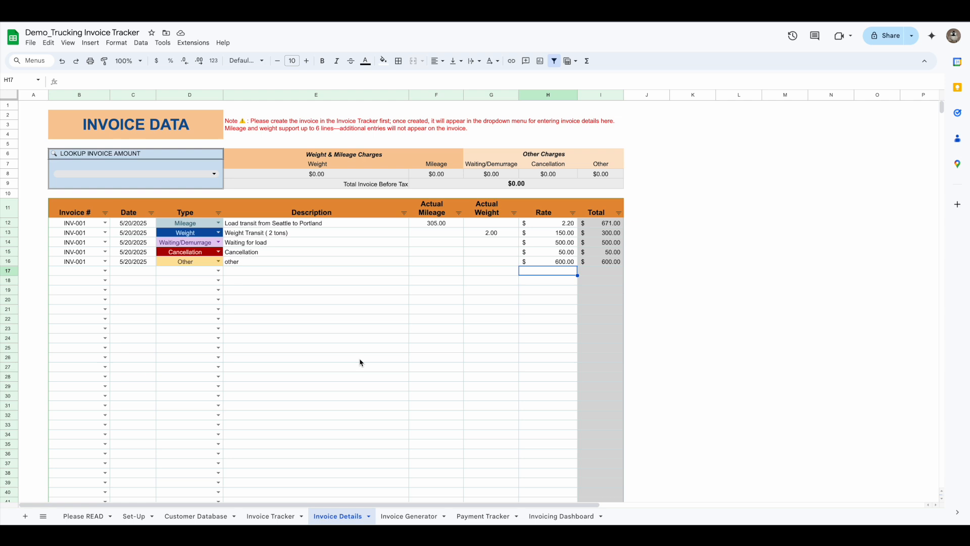
pyautogui.click(218, 271)
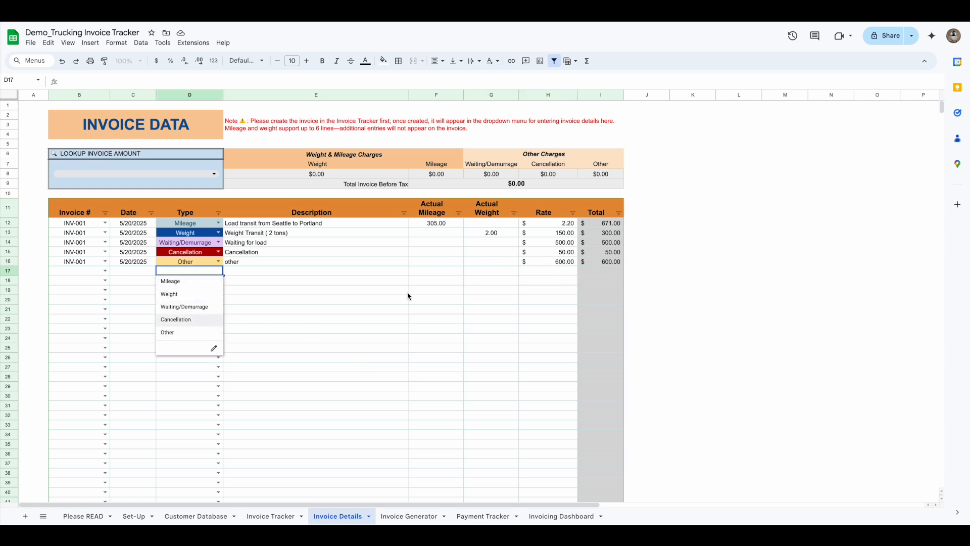
pyautogui.click(184, 334)
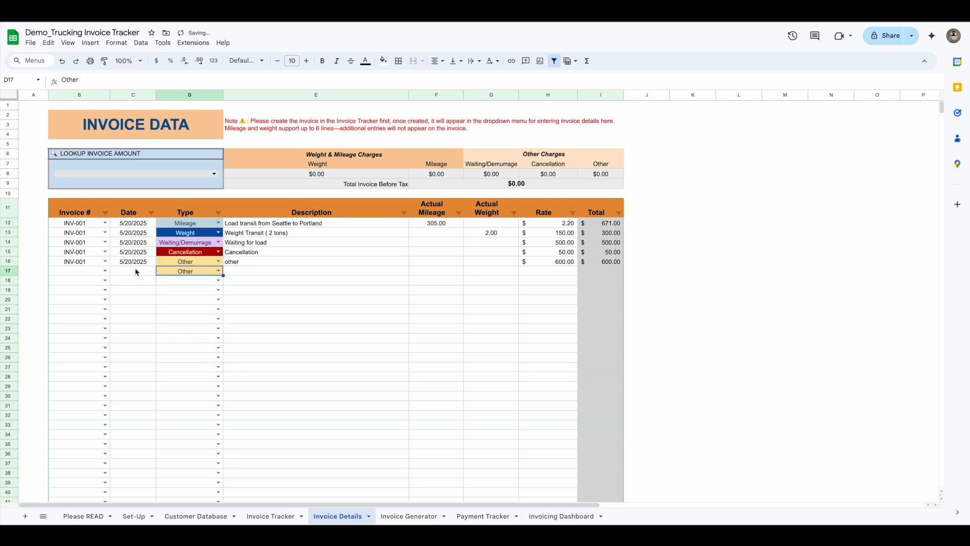
pyautogui.click(103, 272)
pyautogui.click(84, 282)
# Step: Describe the new charge line in row 17 as "Other" and give it a rate of 100
pyautogui.click(253, 272)
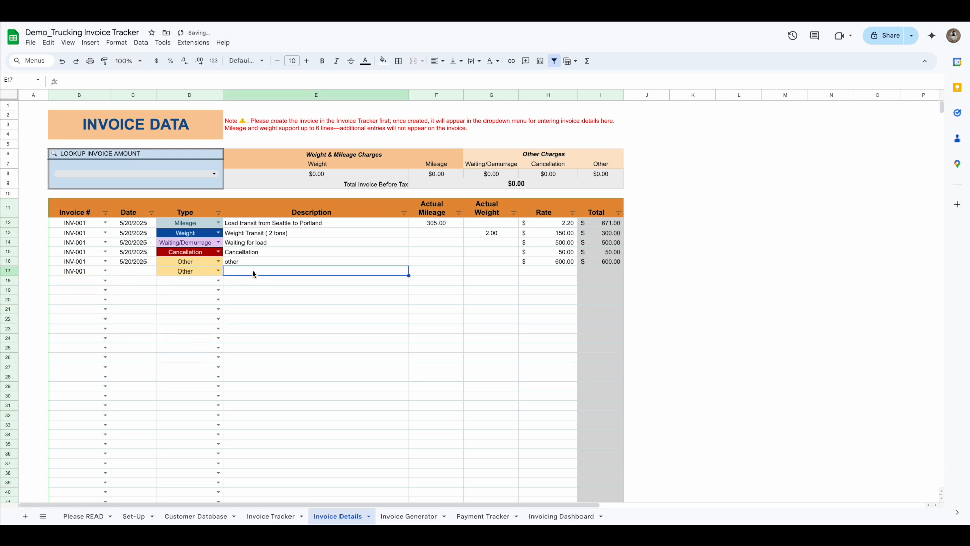
pyautogui.write('Other')
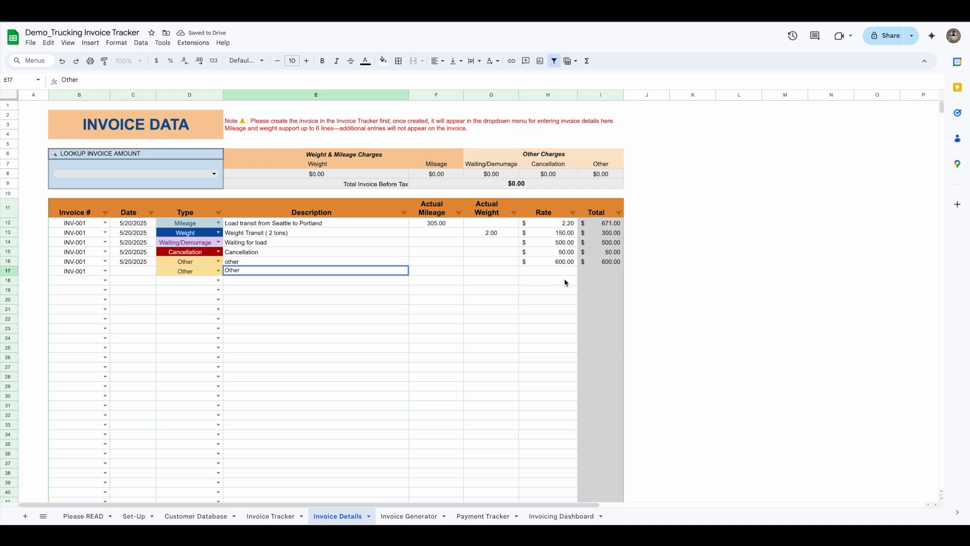
pyautogui.click(559, 271)
pyautogui.write('1')
pyautogui.press('Return')
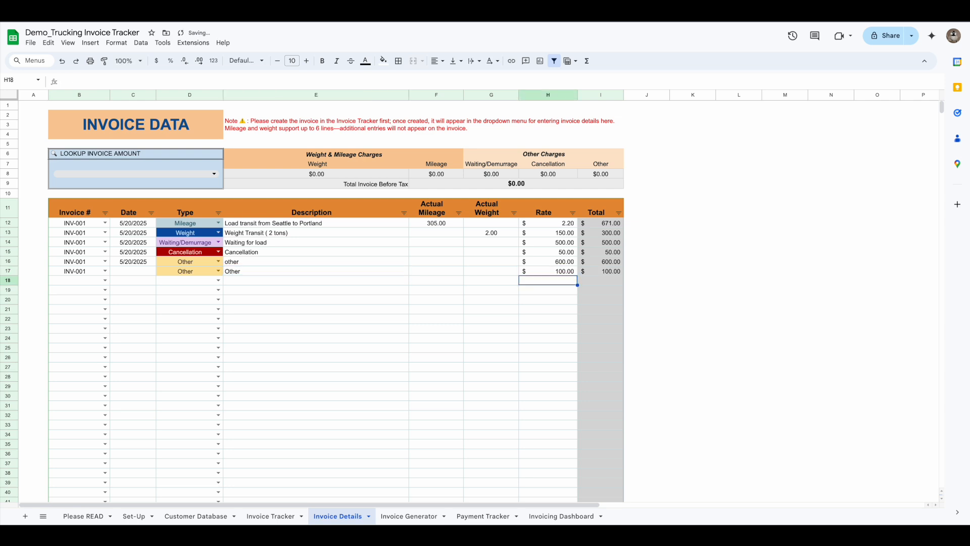
# Step: Check the Other Charges amount on the Invoice Generator sheet against the Other lines on the Invoice Details sheet
pyautogui.click(427, 505)
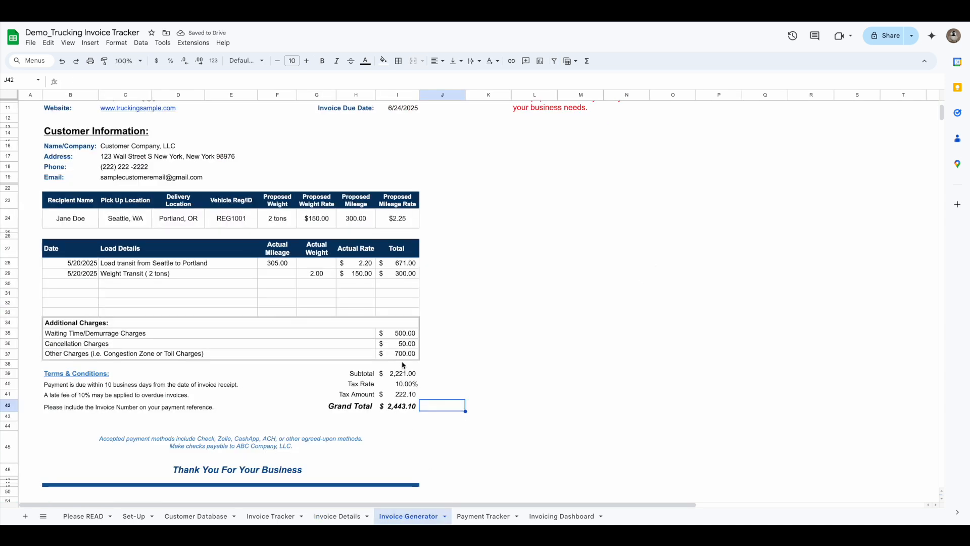
pyautogui.click(337, 516)
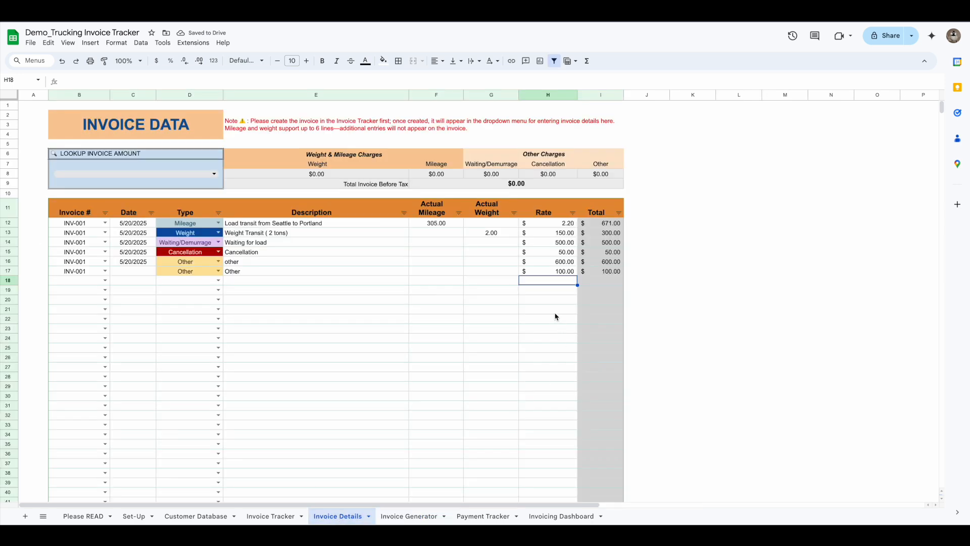
pyautogui.click(403, 516)
pyautogui.click(346, 518)
# Step: Date the second Other charge line in row 17 as 5/20/2025
pyautogui.click(135, 273)
pyautogui.write('5/20/2025')
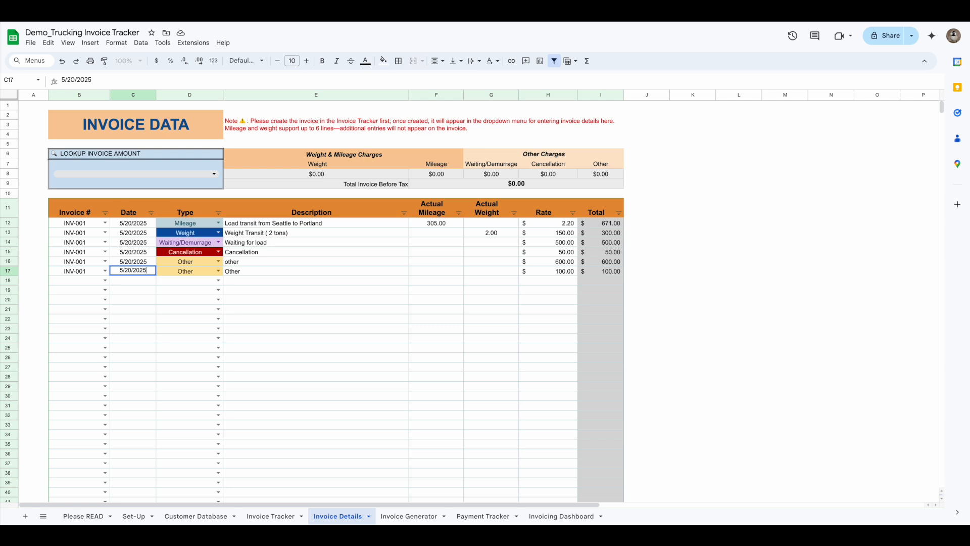
pyautogui.press('Return')
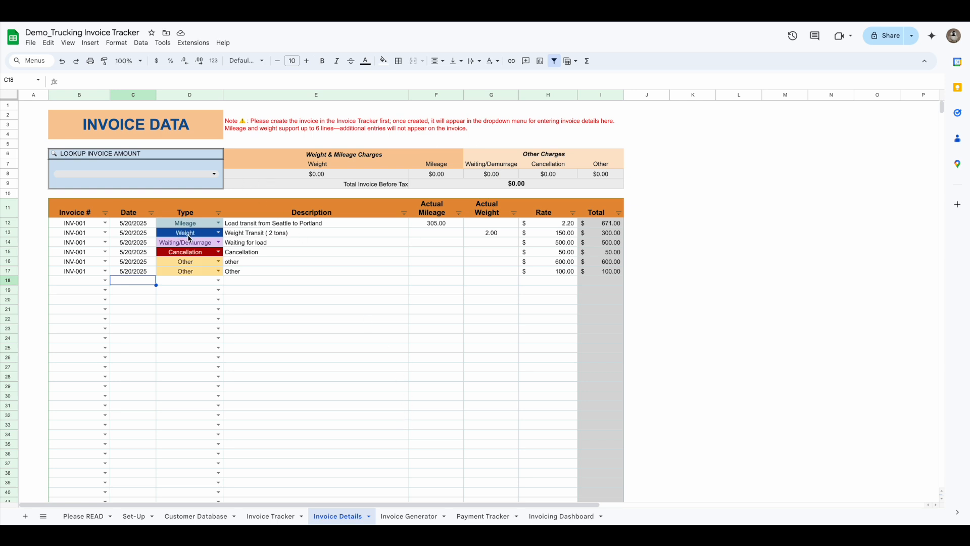
# Step: On the Invoice Generator sheet, examine the six load detail rows reserved for mileage and weight entries
pyautogui.click(407, 516)
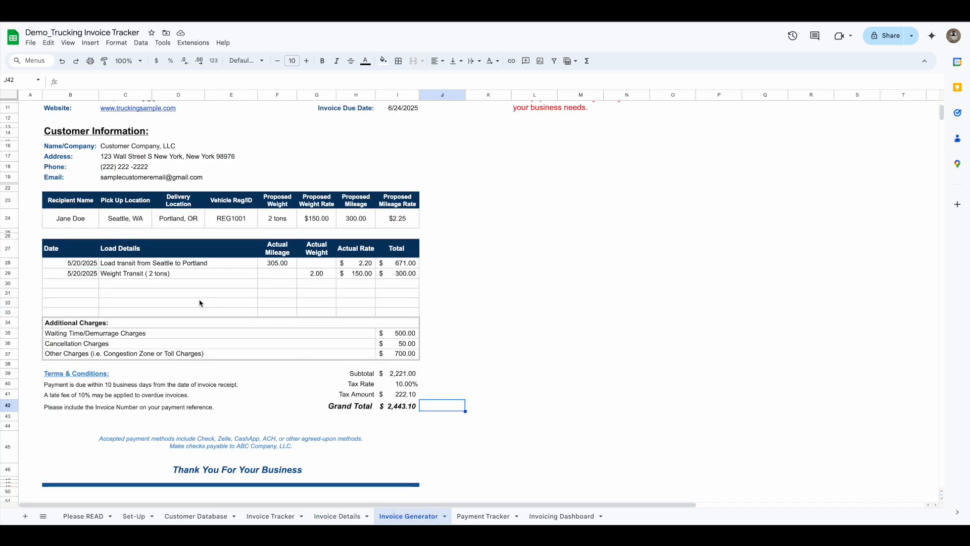
pyautogui.click(85, 267)
pyautogui.press('Down')
pyautogui.press('Down')
pyautogui.press('Down')
pyautogui.press('Down')
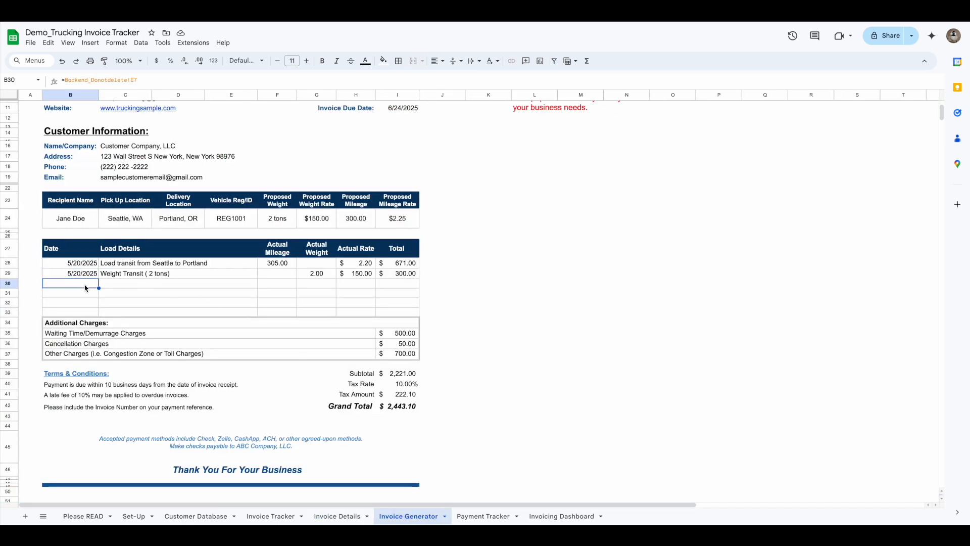
pyautogui.click(86, 315)
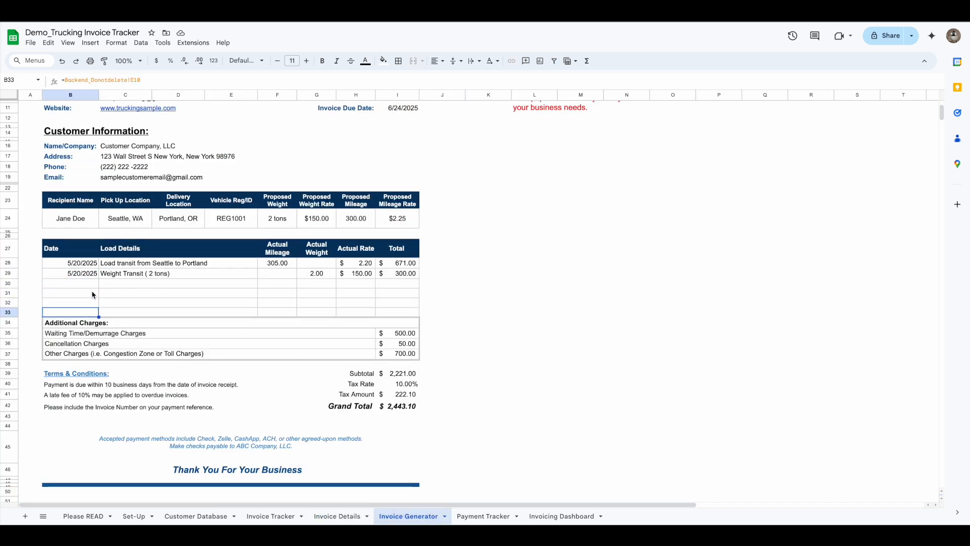
# Step: Compare the charge lines on the Invoice Details sheet with the load details and additional charges on the Invoice Generator sheet
pyautogui.click(354, 518)
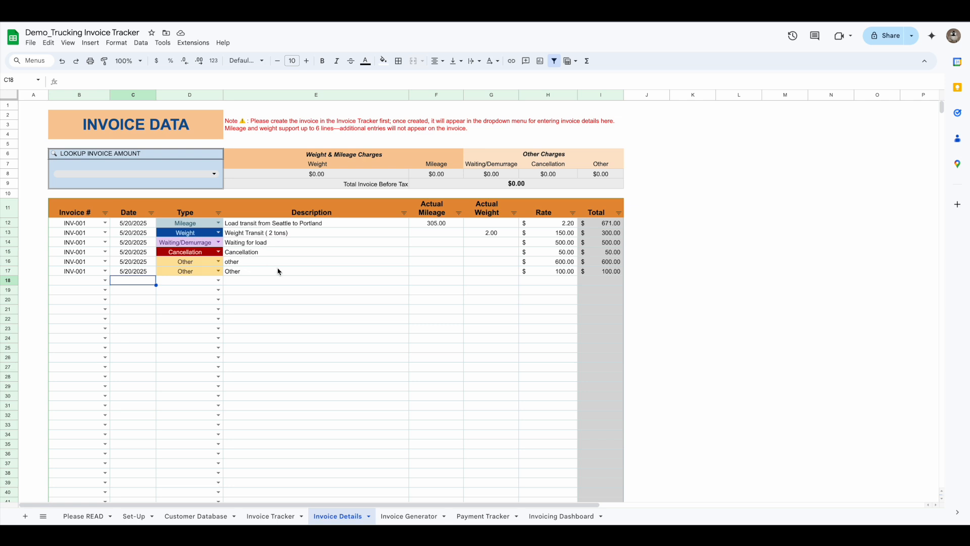
pyautogui.click(409, 516)
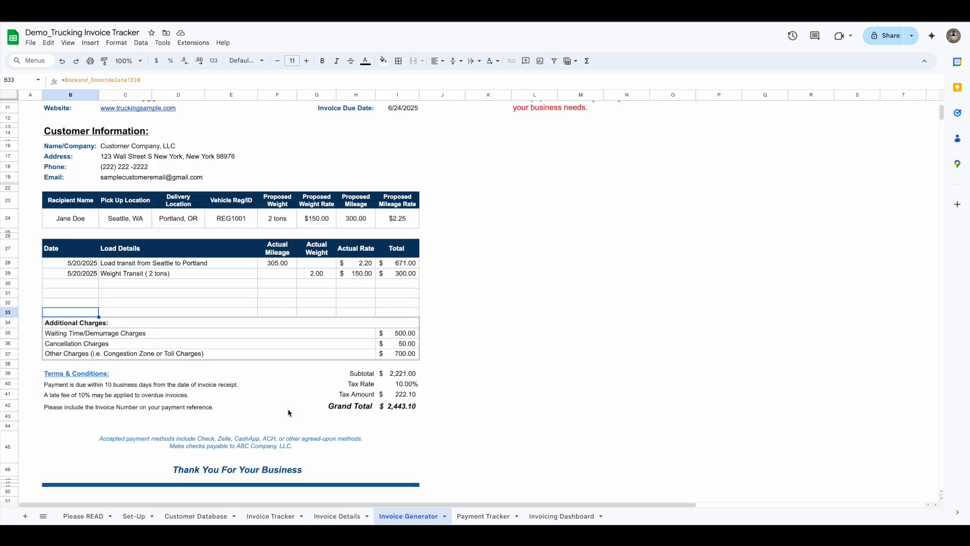
pyautogui.click(183, 317)
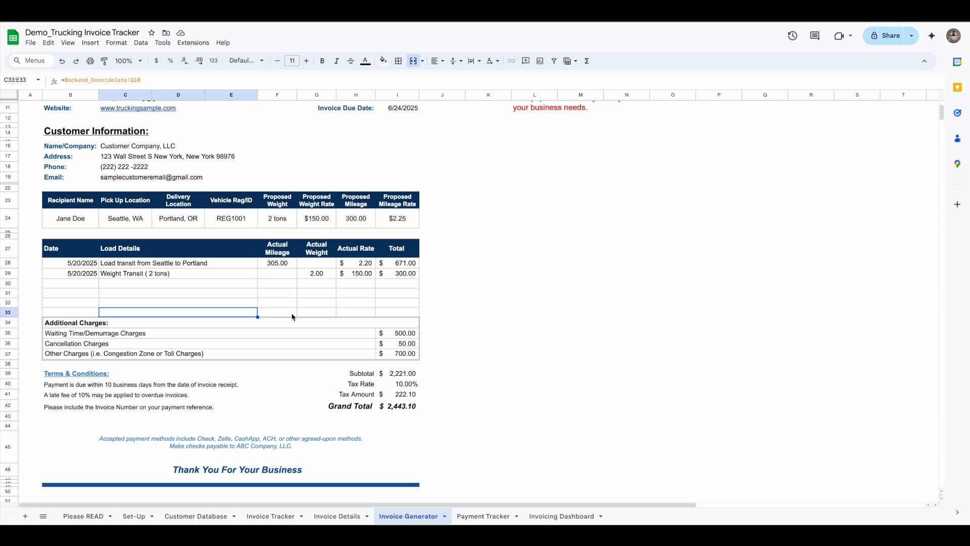
pyautogui.click(353, 516)
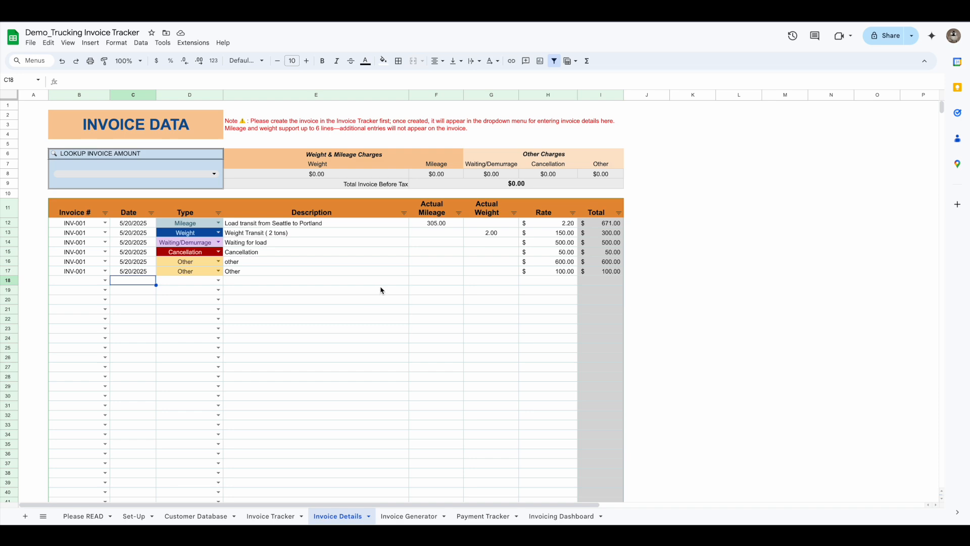
pyautogui.click(409, 516)
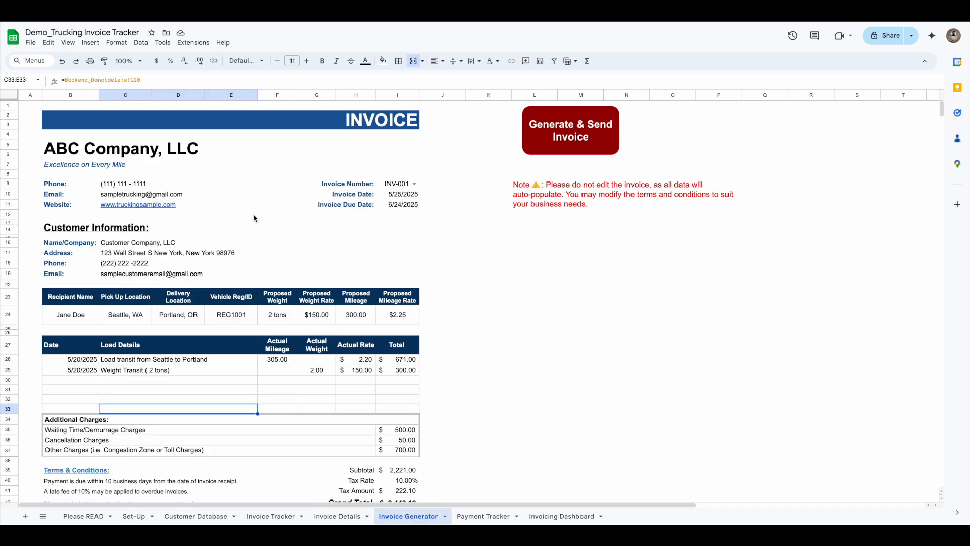
pyautogui.click(337, 515)
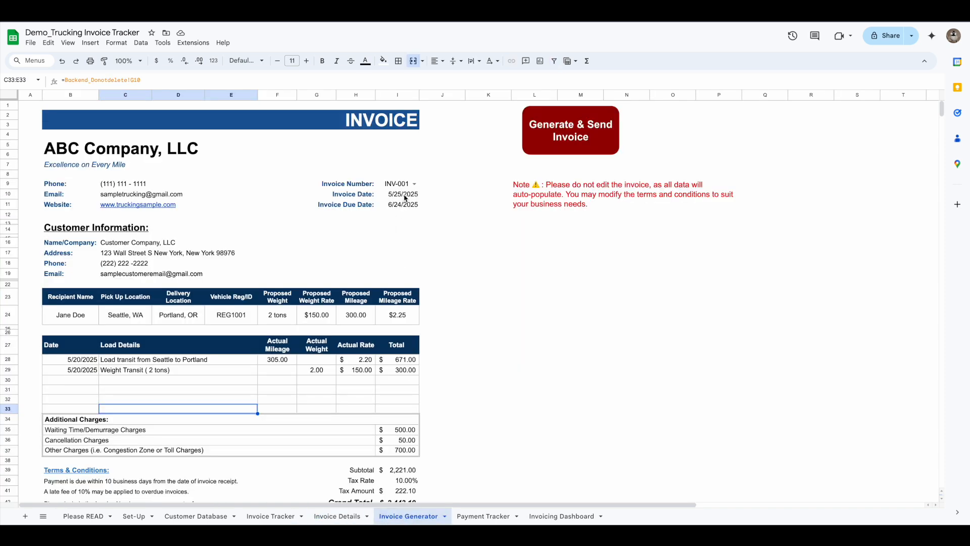
# Step: Check the available invoice numbers on the Invoice Generator sheet and review the invoice from the customer information to the grand total
pyautogui.click(415, 185)
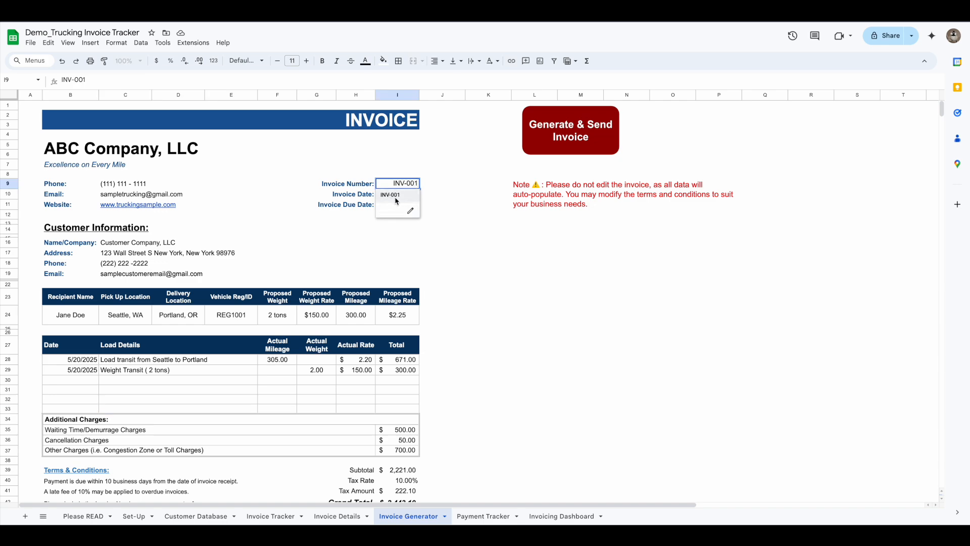
pyautogui.scroll(-5, 223, 314)
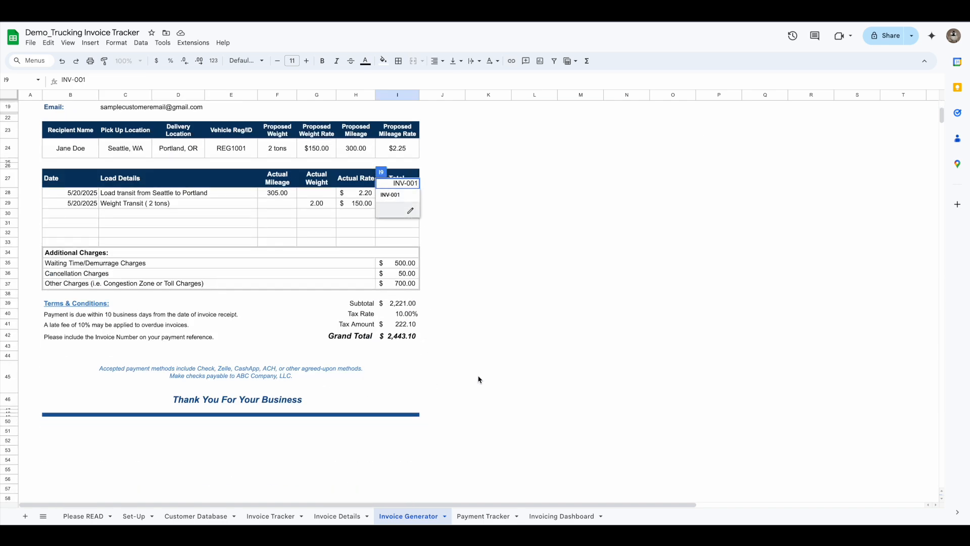
pyautogui.click(494, 373)
pyautogui.scroll(5, 440, 393)
pyautogui.scroll(-3, 354, 425)
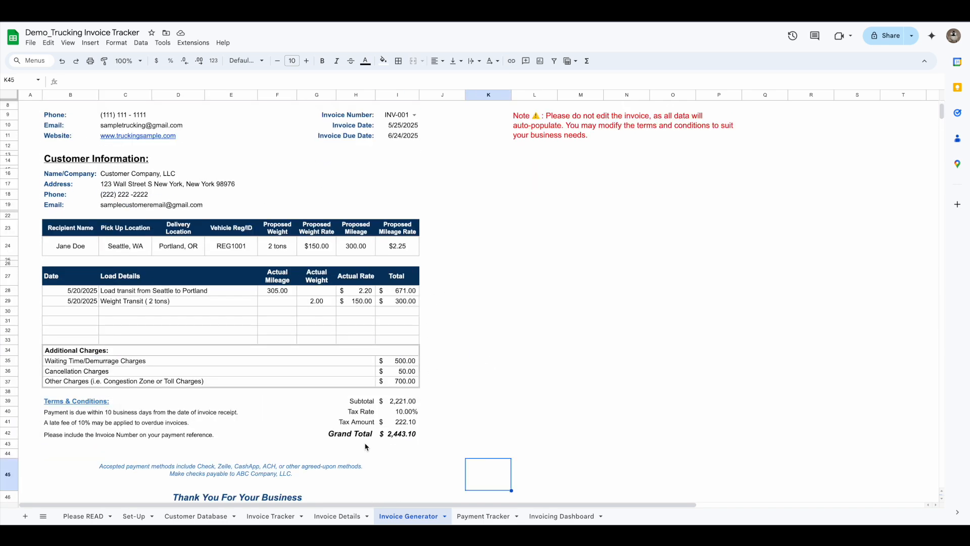
pyautogui.scroll(3, 323, 364)
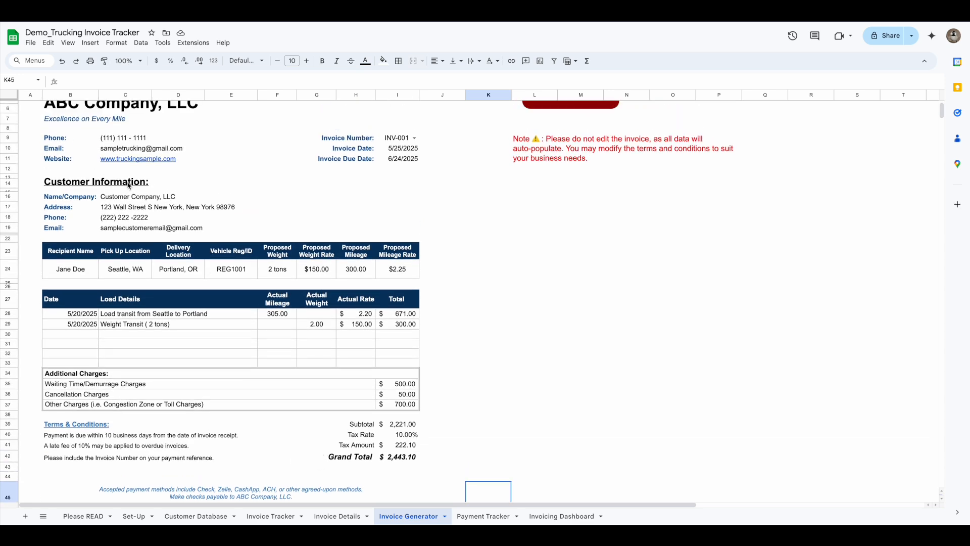
pyautogui.scroll(-3, 338, 379)
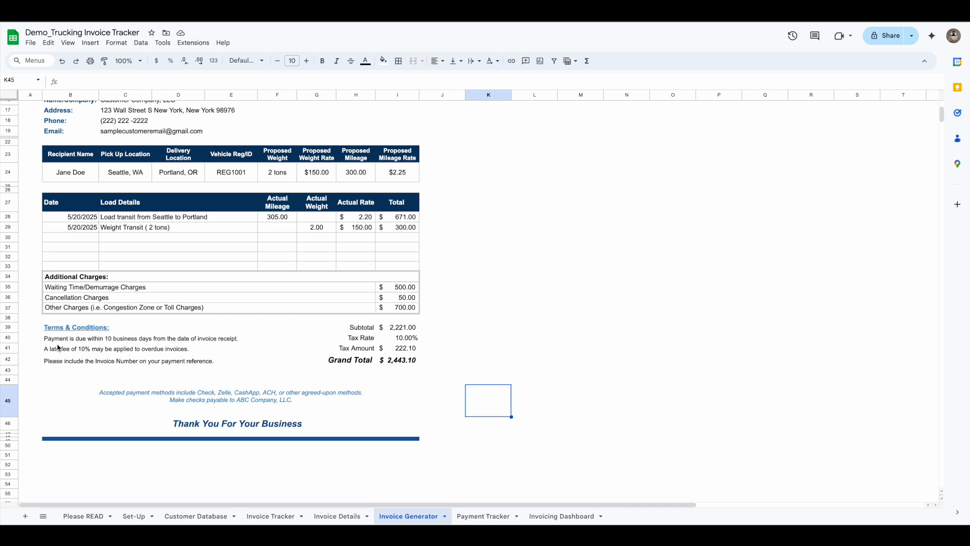
# Step: Examine the three Terms & Conditions lines and the note on which parts of the invoice may be modified
pyautogui.click(56, 342)
pyautogui.click(56, 349)
pyautogui.click(56, 360)
pyautogui.click(56, 352)
pyautogui.click(56, 339)
pyautogui.click(56, 349)
pyautogui.click(60, 362)
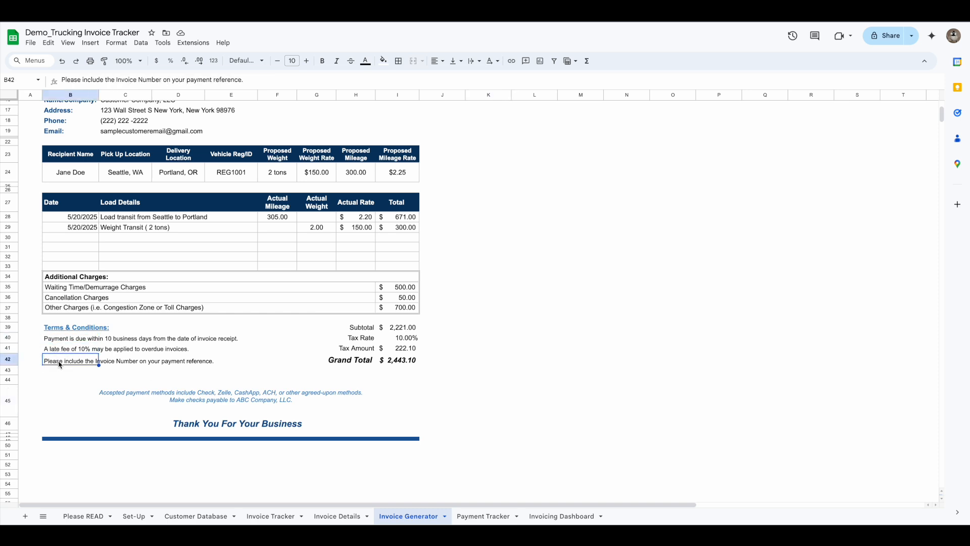
pyautogui.scroll(3, 94, 392)
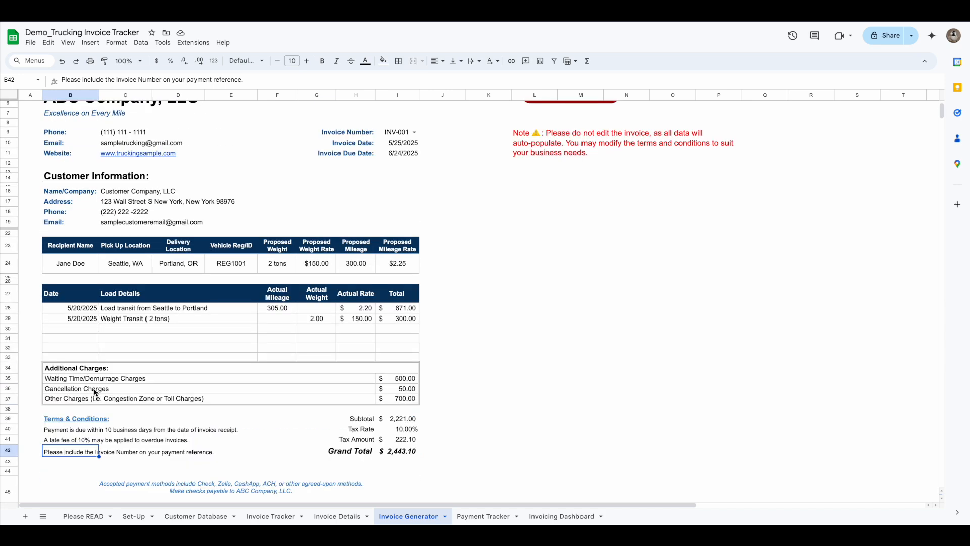
pyautogui.scroll(-1, 115, 419)
pyautogui.click(56, 418)
pyautogui.click(56, 428)
pyautogui.click(57, 441)
pyautogui.scroll(3, 181, 318)
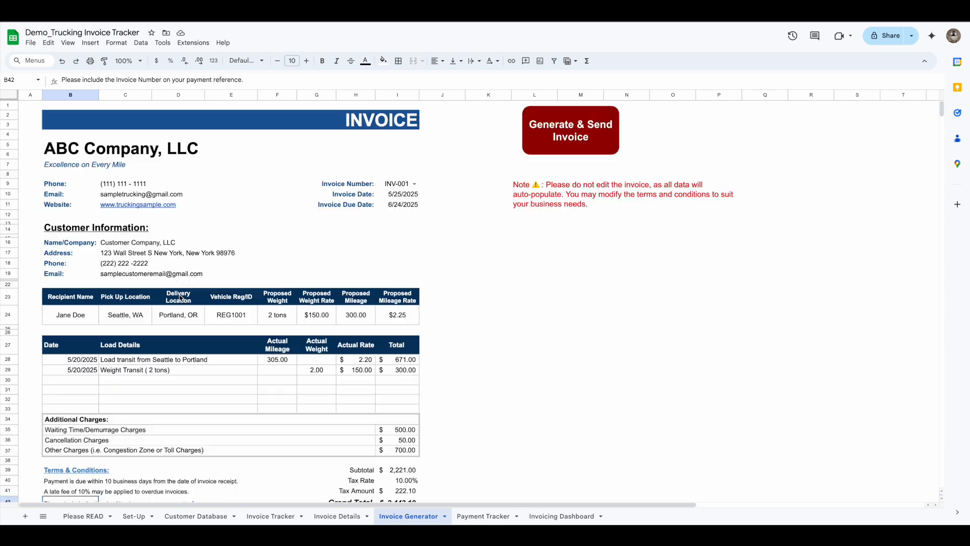
pyautogui.scroll(-1, 273, 412)
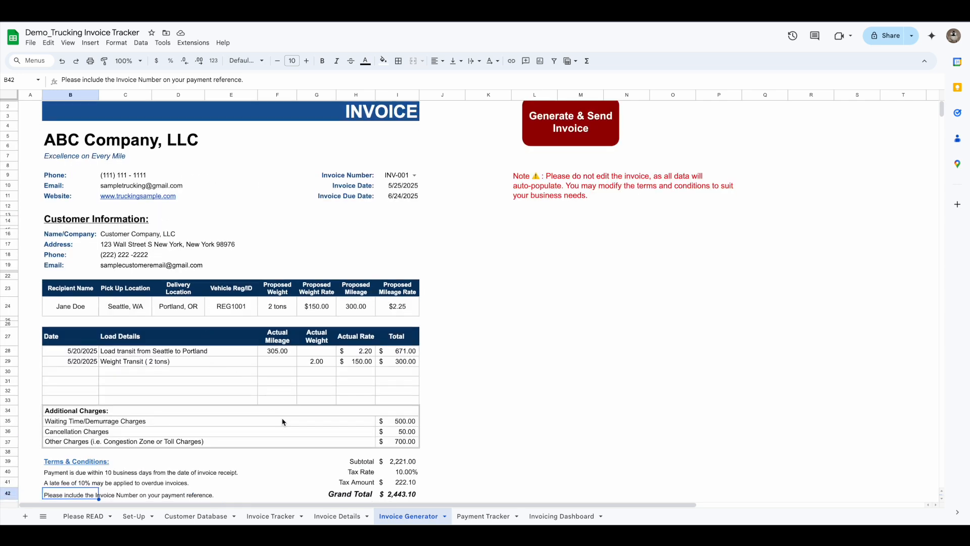
# Step: On the Invoice Details sheet, look up the invoice amount for INV-001
pyautogui.click(335, 517)
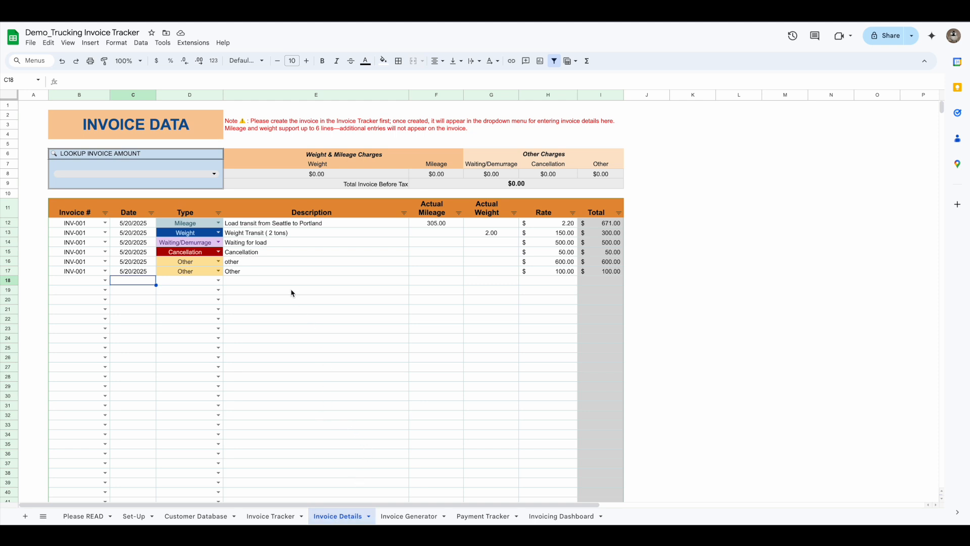
pyautogui.click(216, 178)
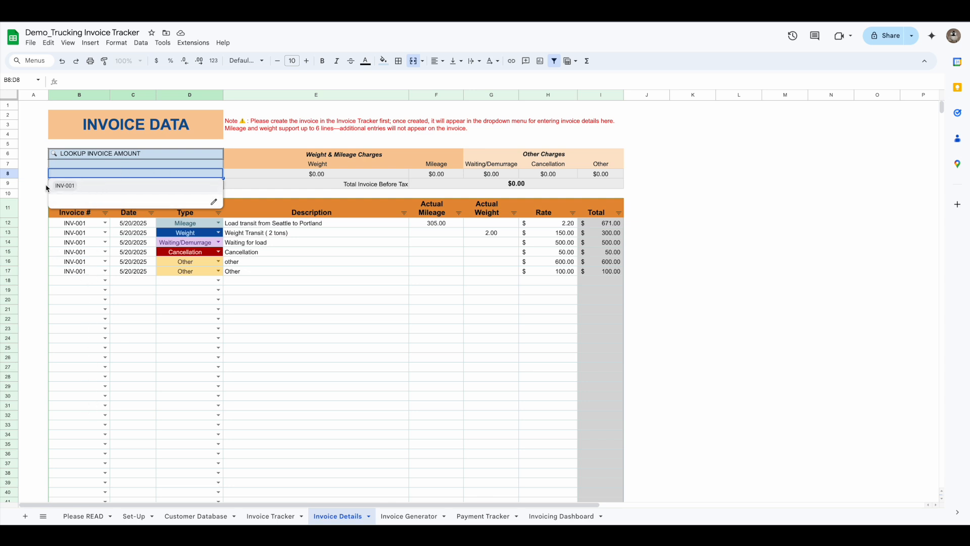
pyautogui.click(73, 187)
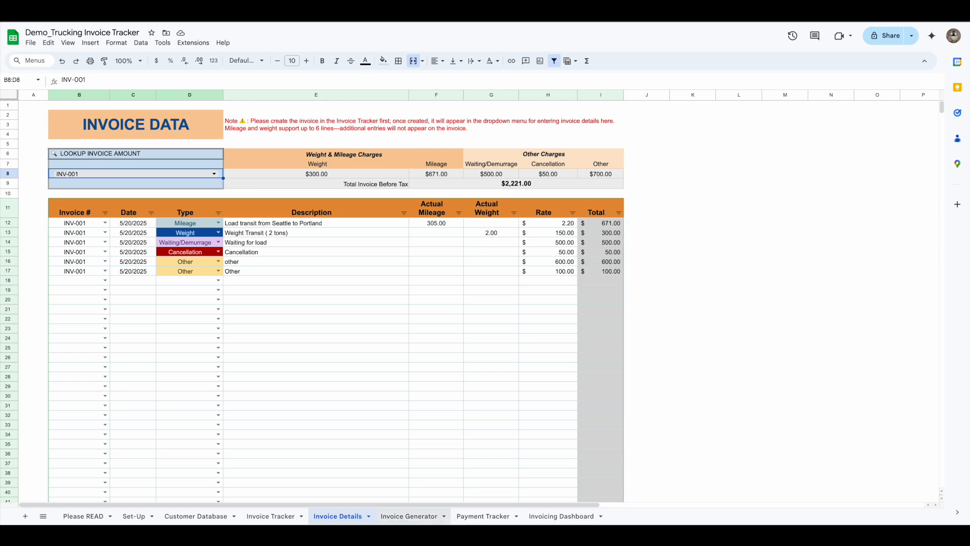
# Step: Compare the looked-up total before tax with the subtotal and grand total on the Invoice Generator sheet
pyautogui.click(408, 515)
pyautogui.scroll(-3, 382, 452)
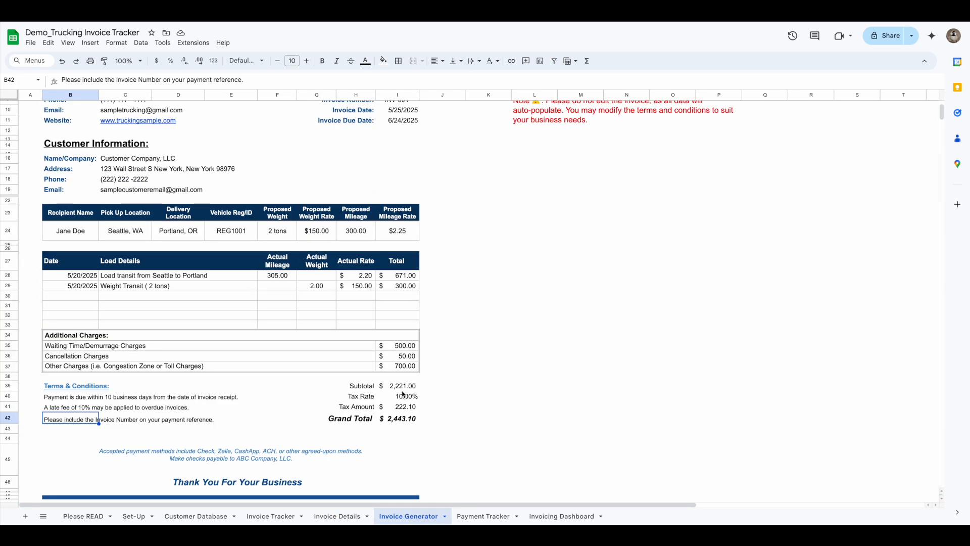
pyautogui.click(339, 519)
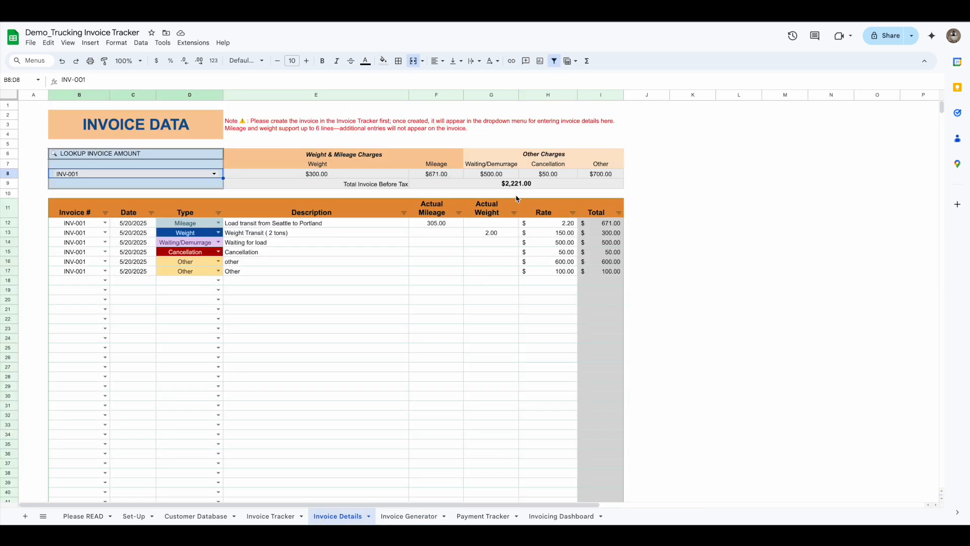
pyautogui.click(407, 516)
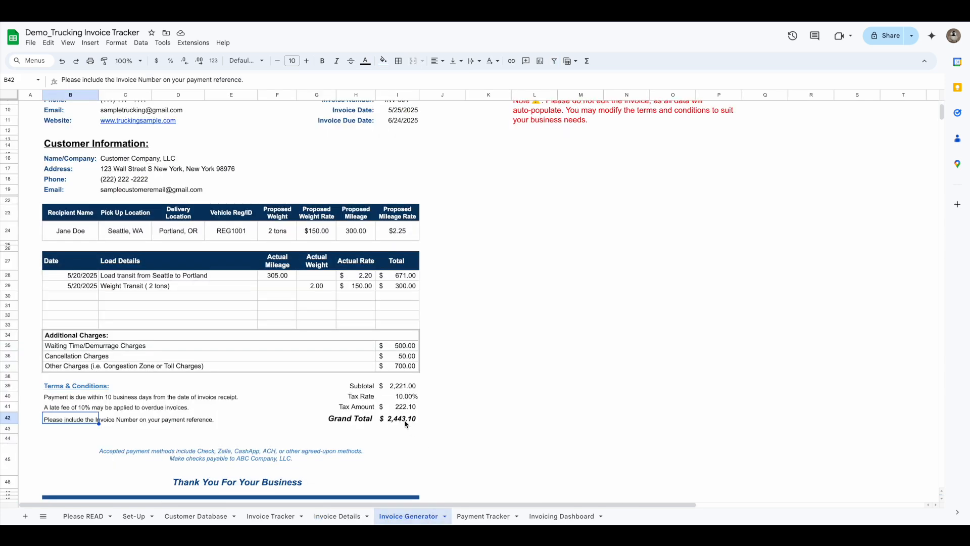
pyautogui.click(354, 516)
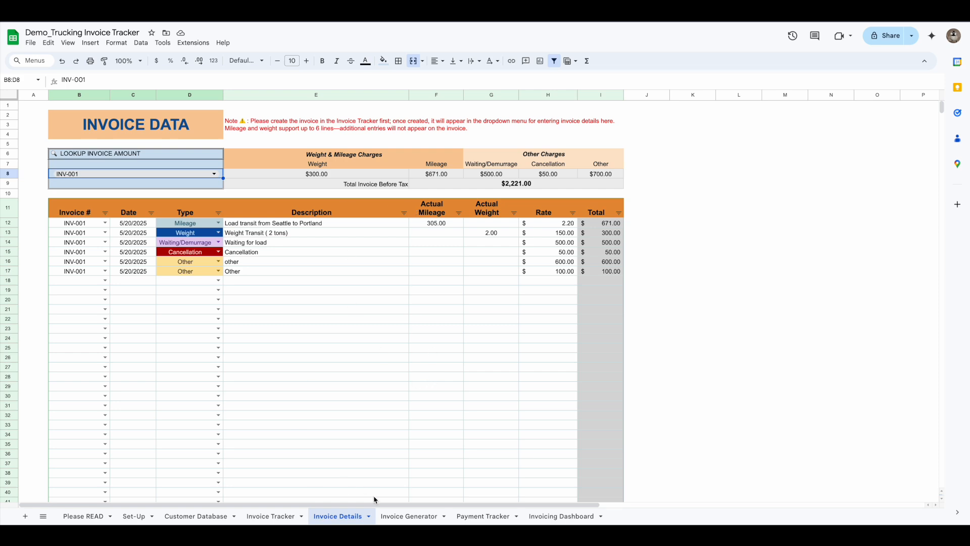
# Step: Review INV-001 on the Invoice Generator sheet and generate it for preview and sending
pyautogui.click(408, 516)
pyautogui.scroll(3, 293, 399)
pyautogui.scroll(-1, 304, 446)
pyautogui.scroll(-3, 306, 452)
pyautogui.scroll(1, 404, 425)
pyautogui.click(489, 393)
pyautogui.scroll(3, 505, 339)
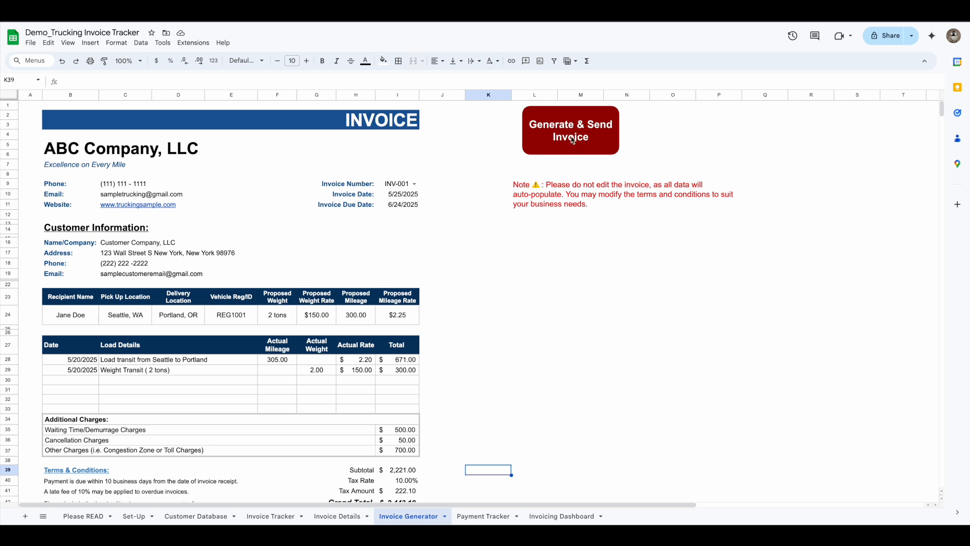
pyautogui.click(601, 277)
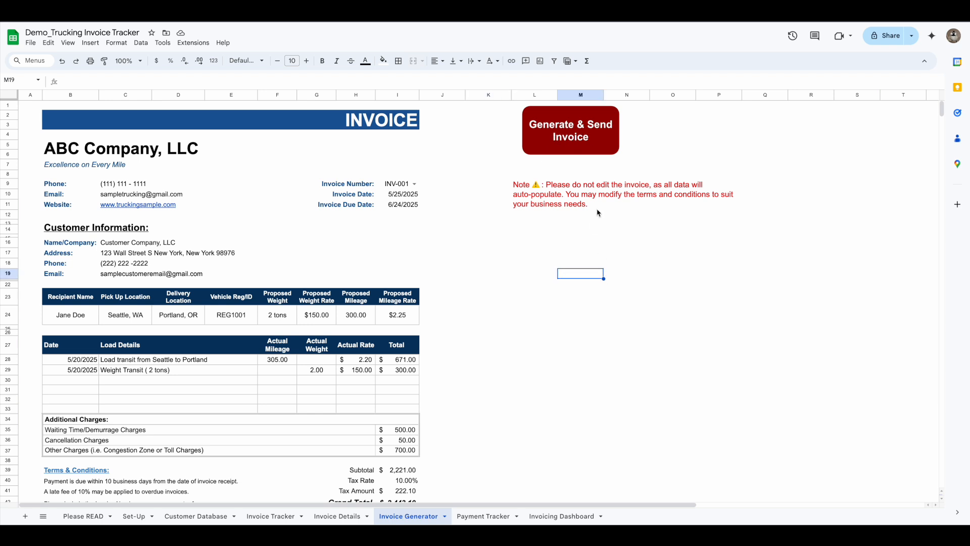
pyautogui.click(578, 144)
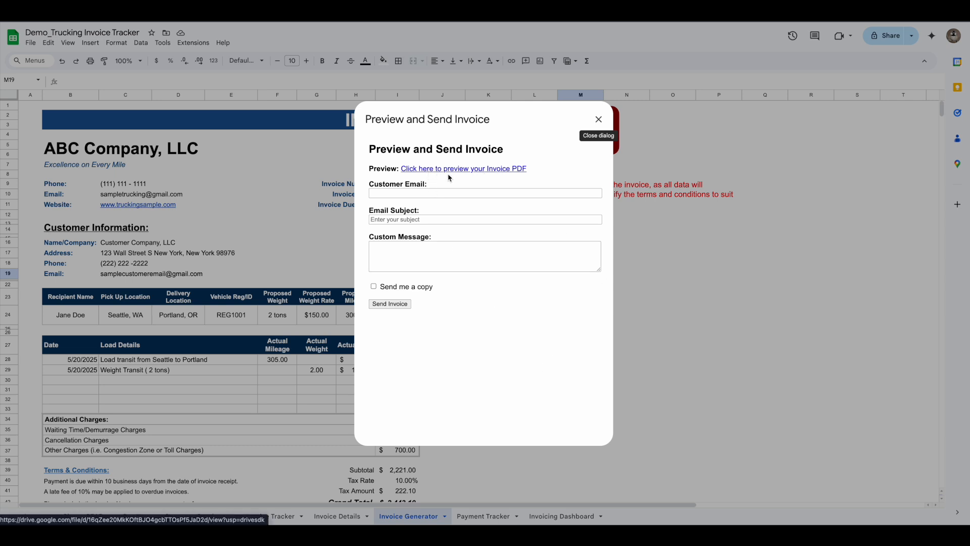
# Step: Preview the generated invoice PDF and review the whole page at a reduced zoom
pyautogui.click(489, 174)
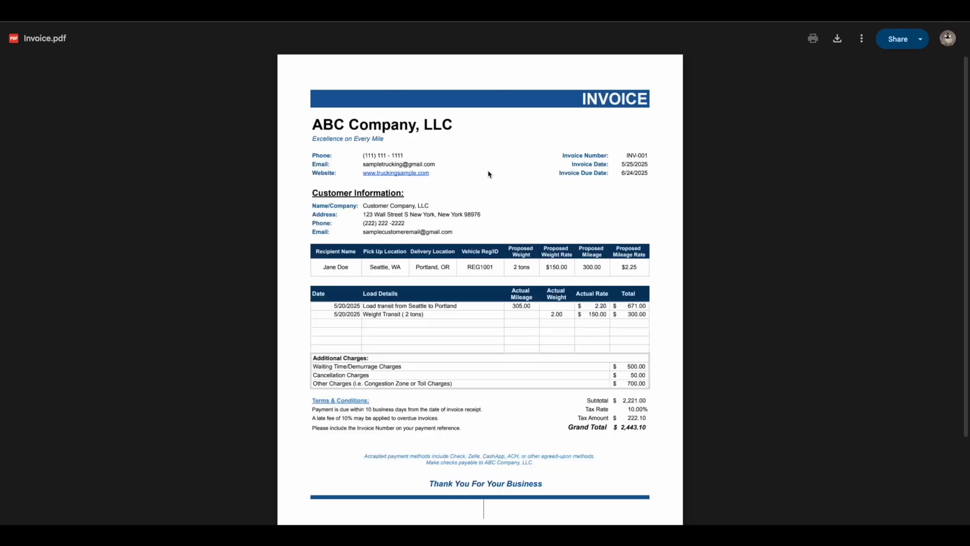
pyautogui.scroll(-1, 482, 237)
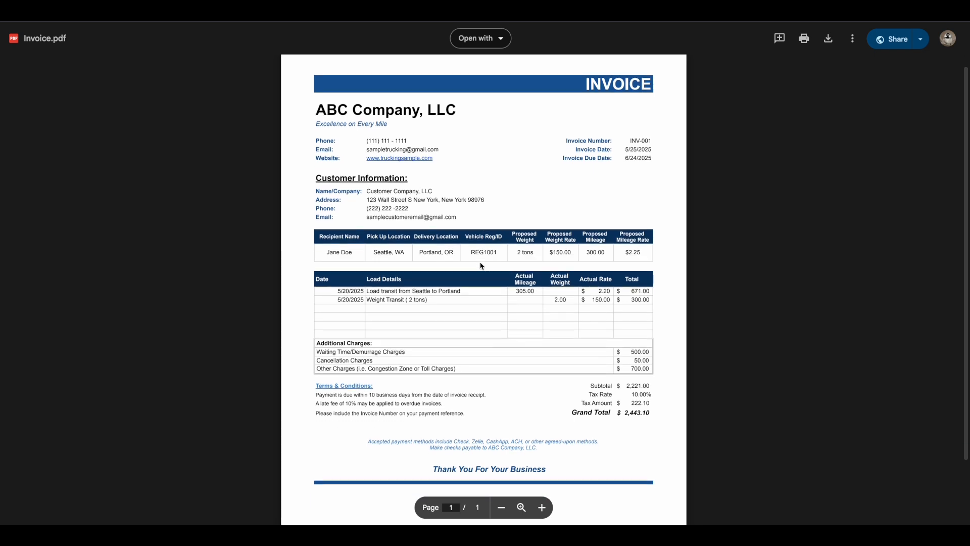
pyautogui.scroll(1, 505, 318)
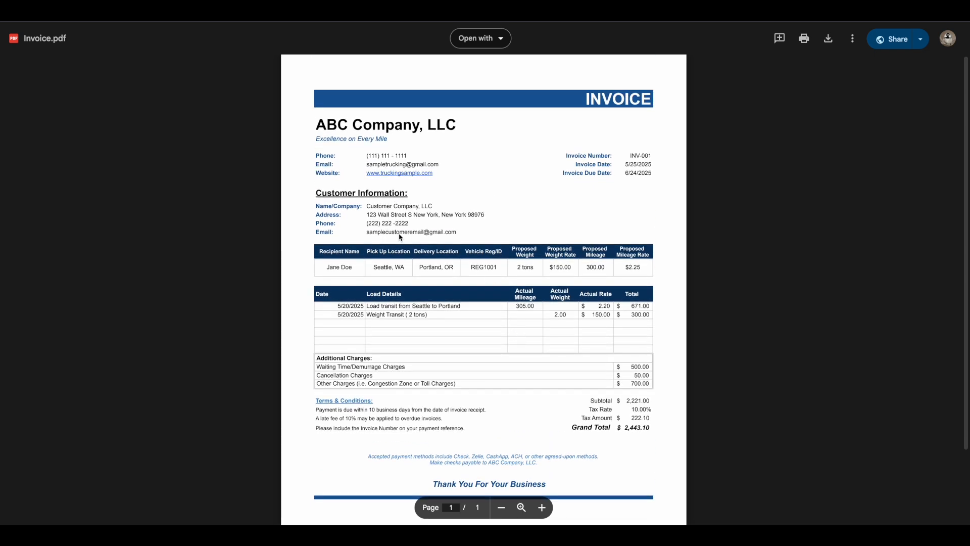
pyautogui.scroll(-1, 485, 303)
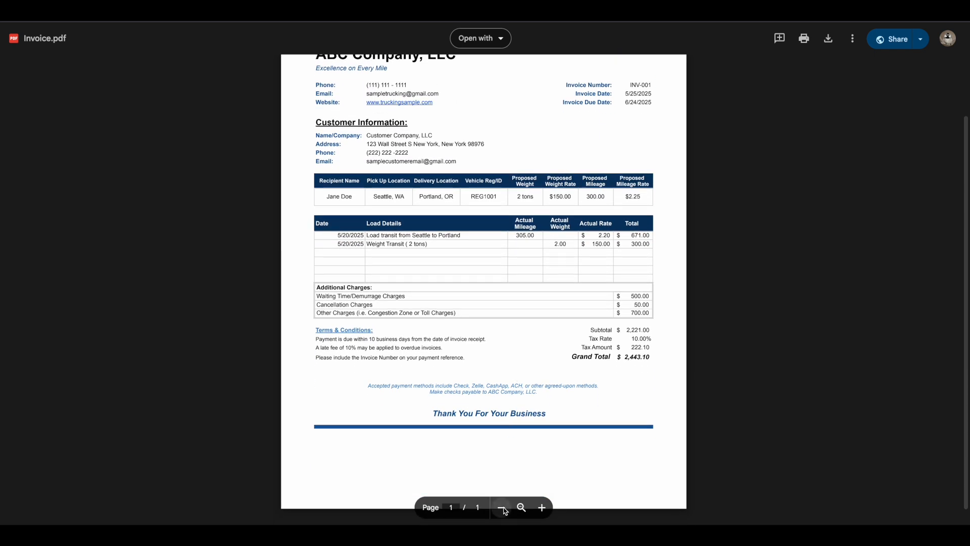
pyautogui.click(502, 507)
pyautogui.click(502, 507)
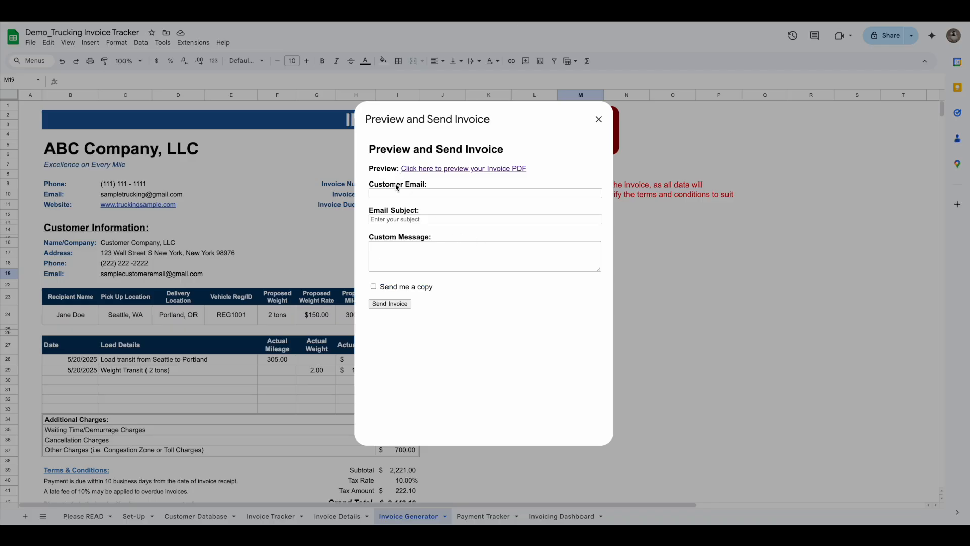
# Step: Fill in the customer's email, the subject "Invoice" and the message "Sample message" for sending the invoice
pyautogui.click(394, 194)
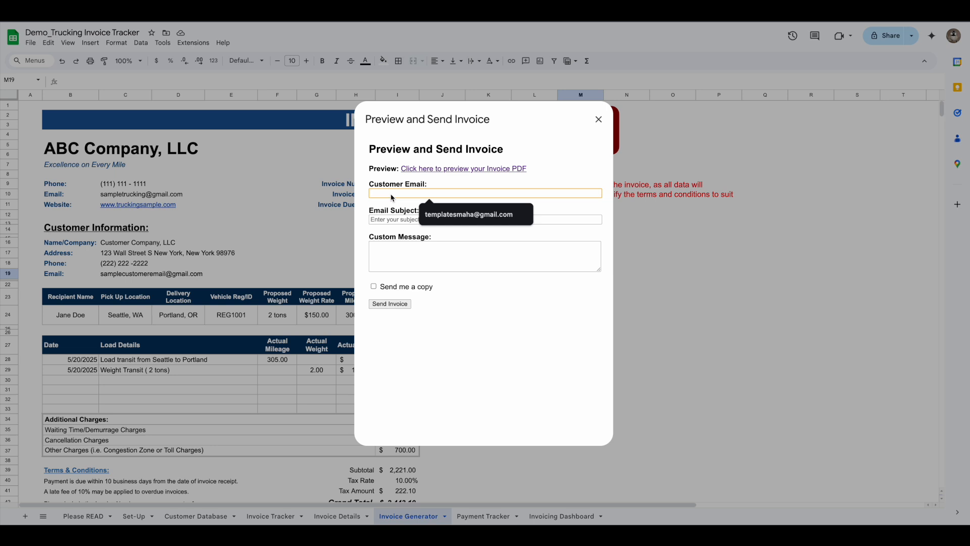
pyautogui.click(427, 213)
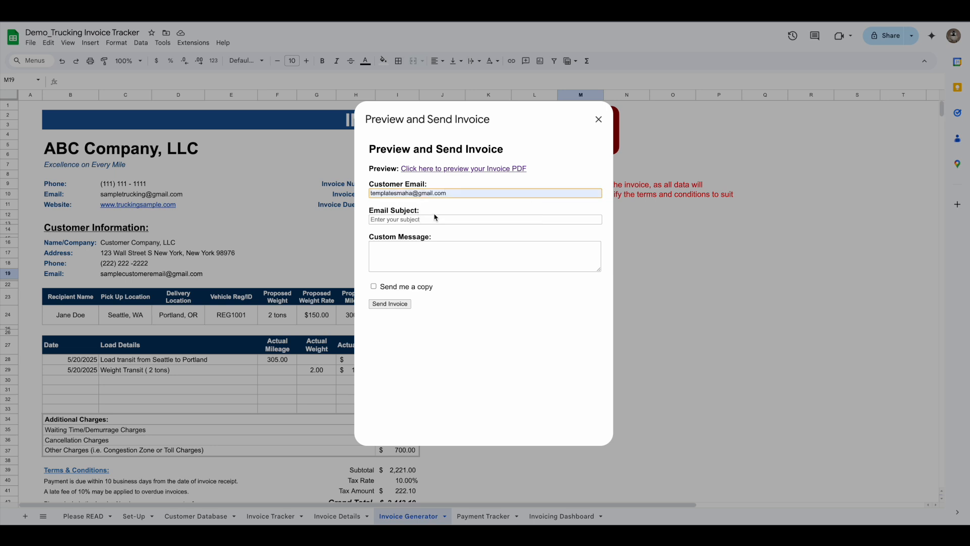
pyautogui.click(417, 222)
pyautogui.write('Invoice')
pyautogui.click(420, 251)
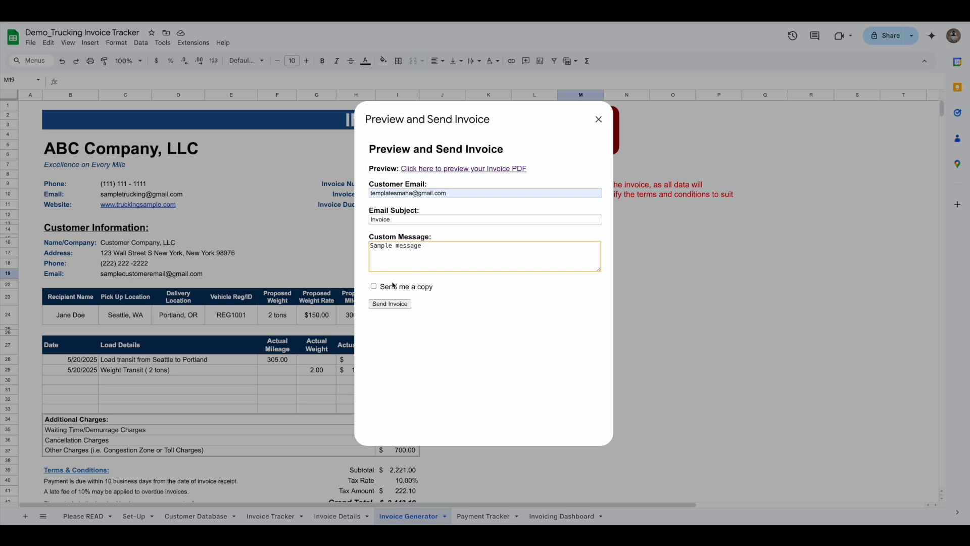
# Step: Check the option to receive a copy, leave it off, and send the invoice to the customer
pyautogui.click(373, 286)
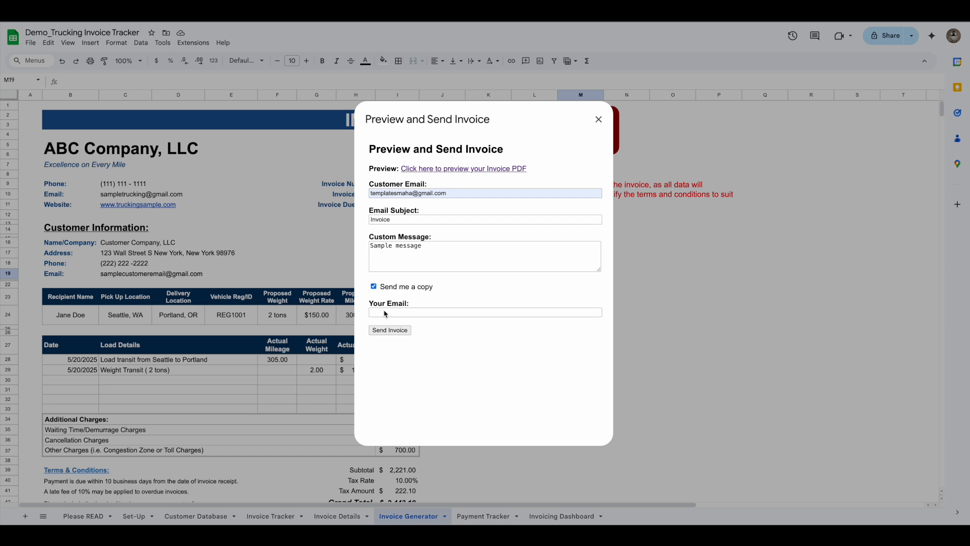
pyautogui.click(373, 286)
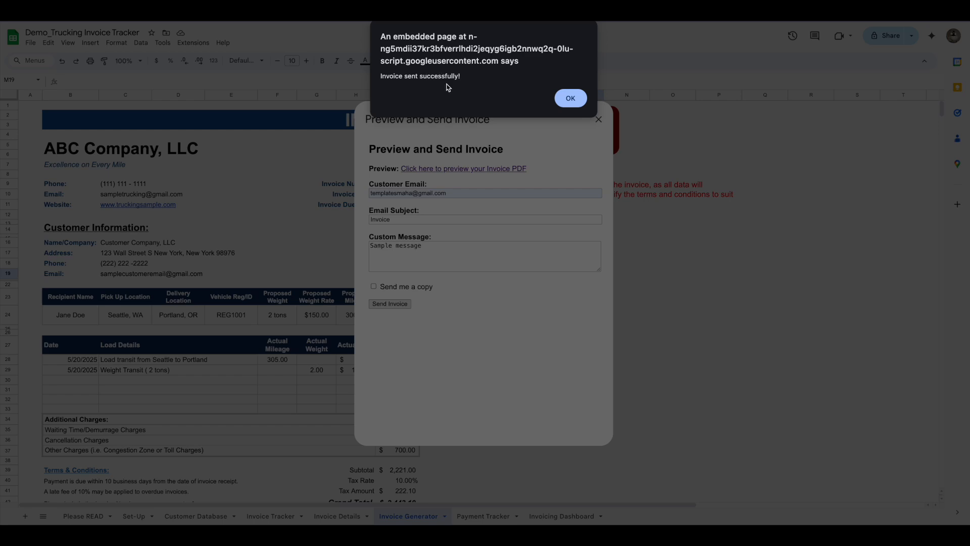
pyautogui.click(570, 98)
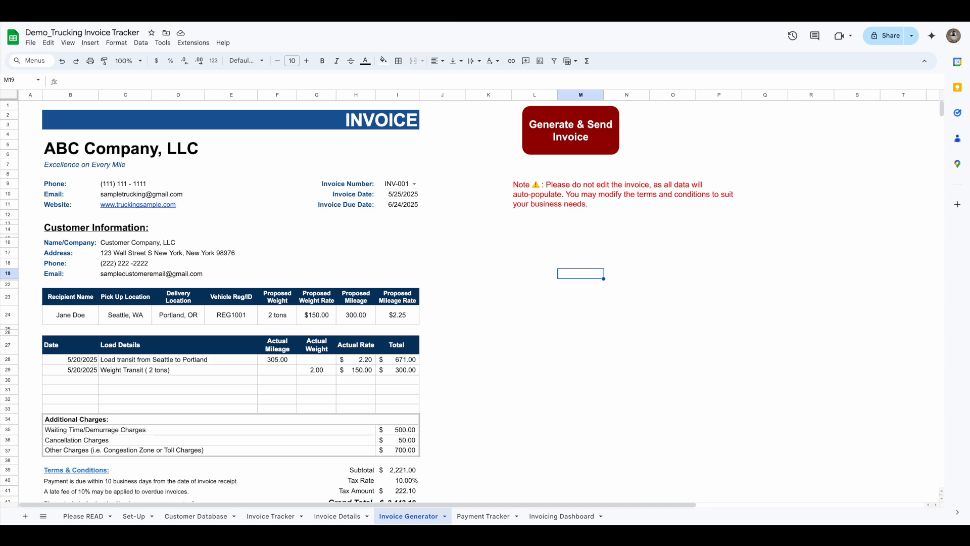
# Step: Switch to Gmail, open the received Invoice email and examine its message and attached Invoice.pdf
pyautogui.hotkey('ctrl', 't')
pyautogui.click(848, 59)
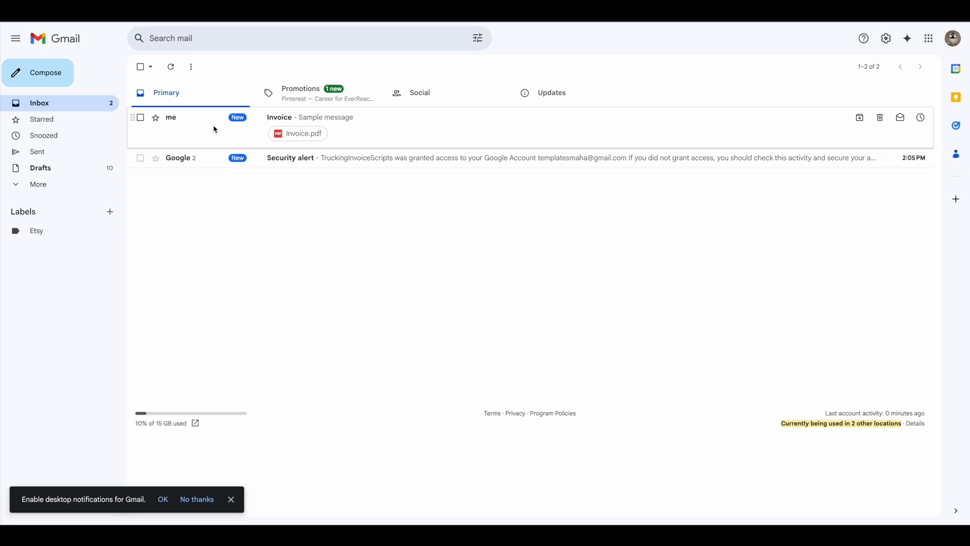
pyautogui.click(217, 129)
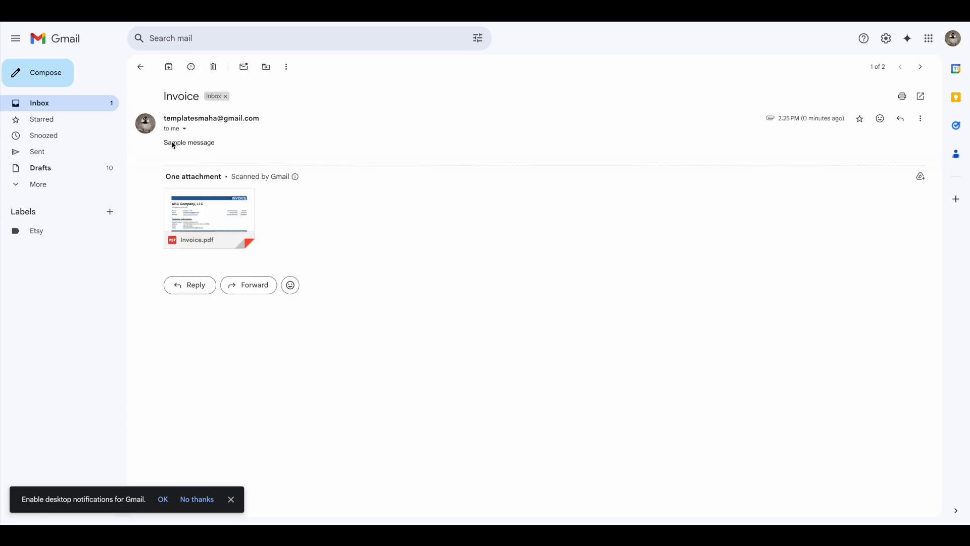
pyautogui.click(228, 214)
pyautogui.scroll(-2, 519, 417)
pyautogui.scroll(2, 520, 421)
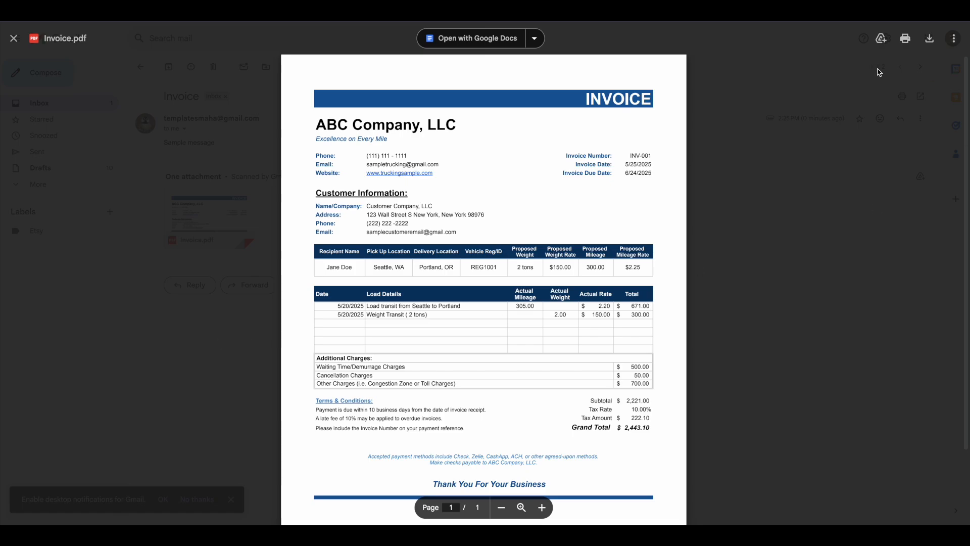
pyautogui.click(239, 337)
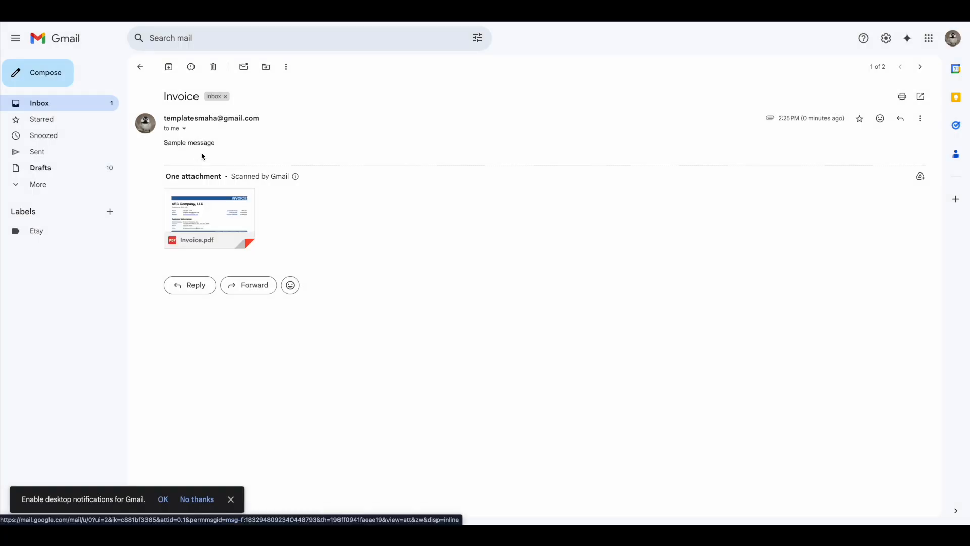
pyautogui.moveTo(227, 208)
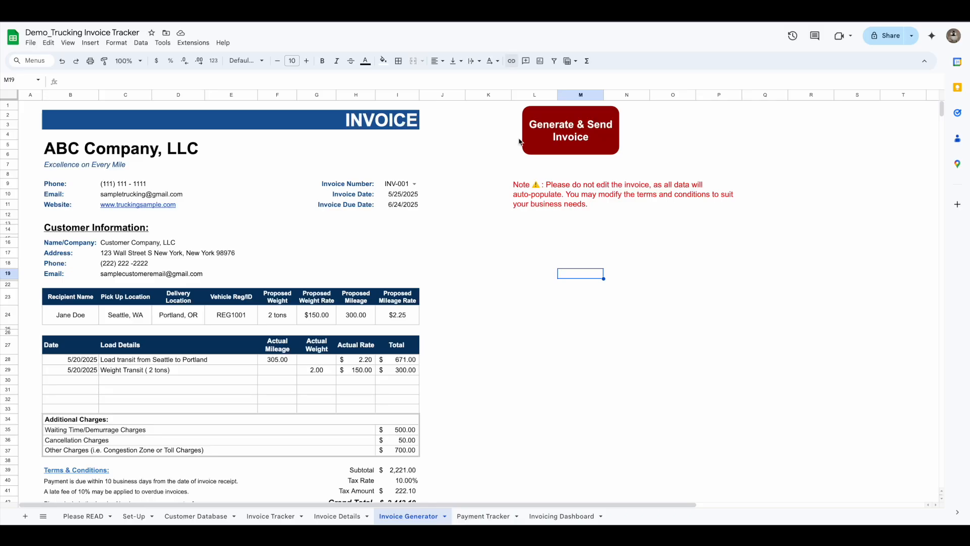
# Step: On the Payment Tracker sheet, start the first payment record for INV-001 with payment date 6/1/2025
pyautogui.click(550, 286)
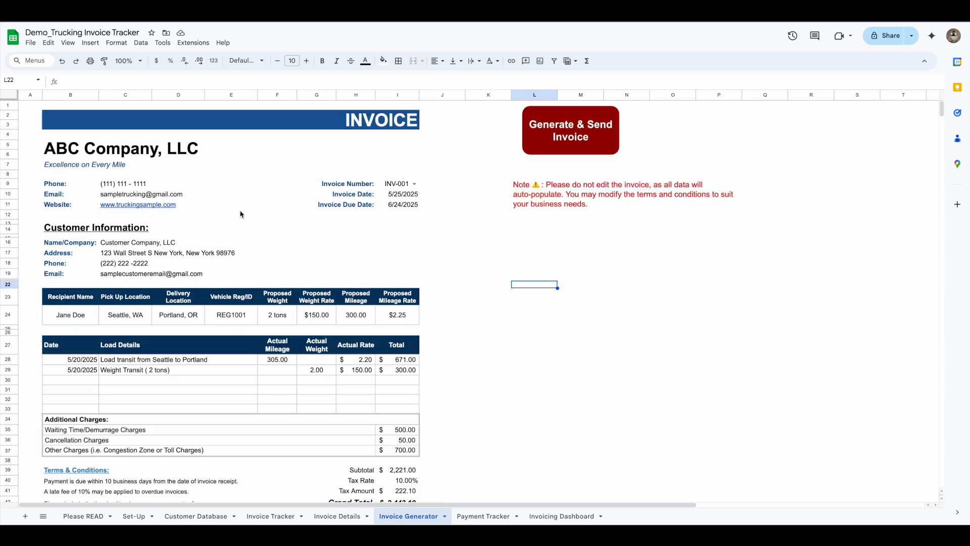
pyautogui.scroll(-2, 497, 367)
pyautogui.scroll(2, 512, 479)
pyautogui.click(473, 516)
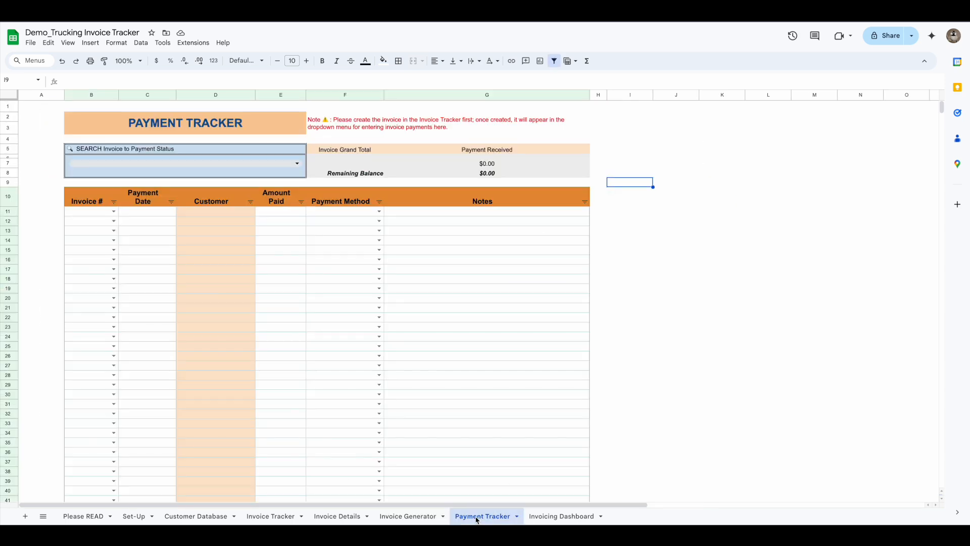
pyautogui.click(114, 211)
pyautogui.click(106, 225)
pyautogui.click(145, 216)
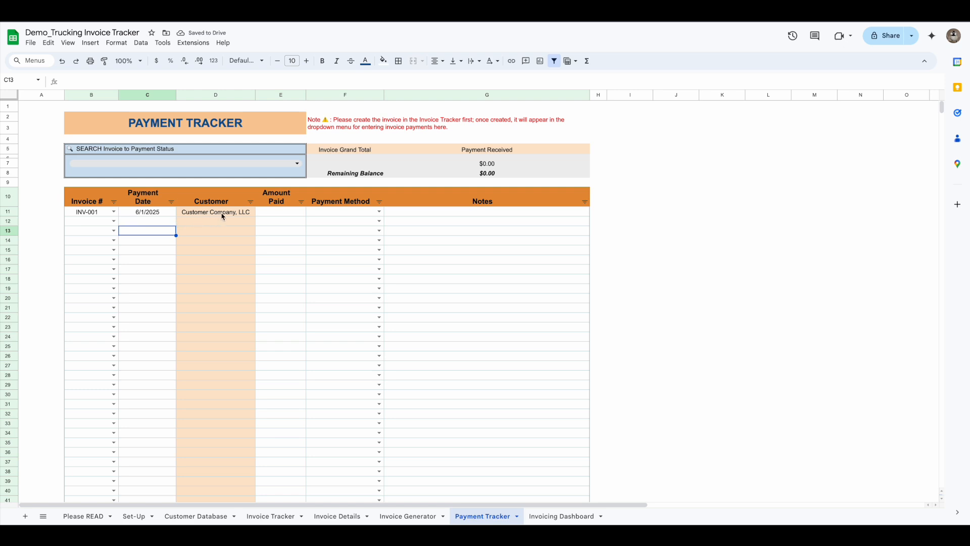
# Step: Complete the INV-001 payment record with amount paid 2000, payment method Check and the note "Partially Paid"
pyautogui.click(274, 213)
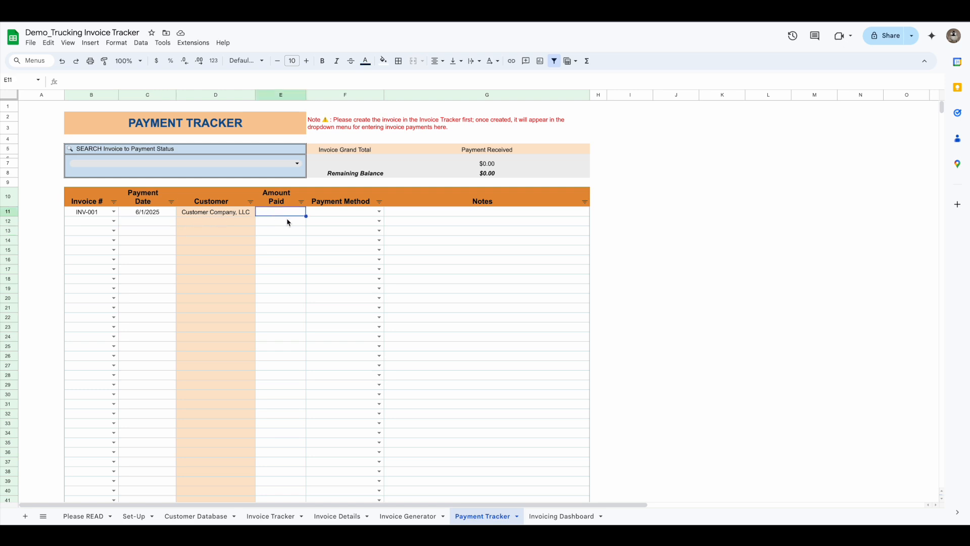
pyautogui.write('2000')
pyautogui.press('Return')
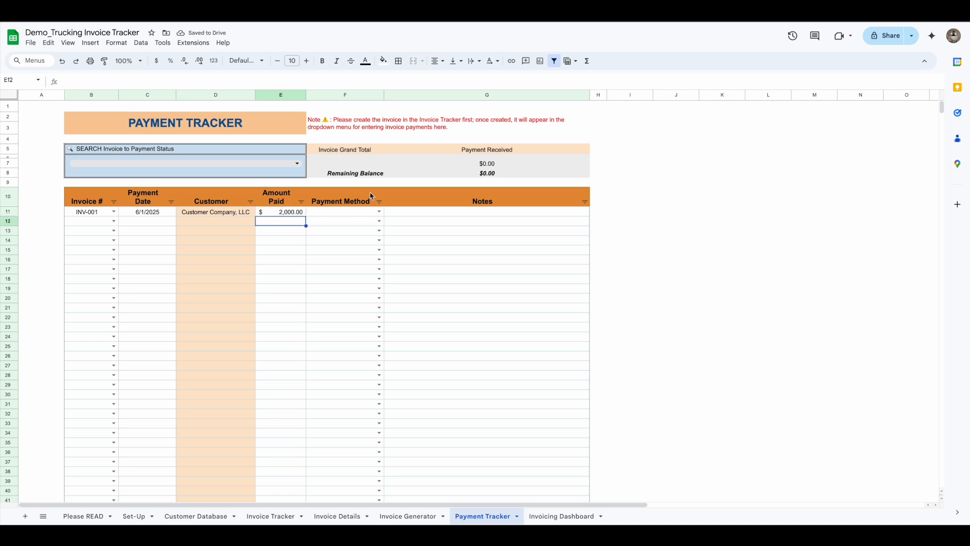
pyautogui.click(379, 212)
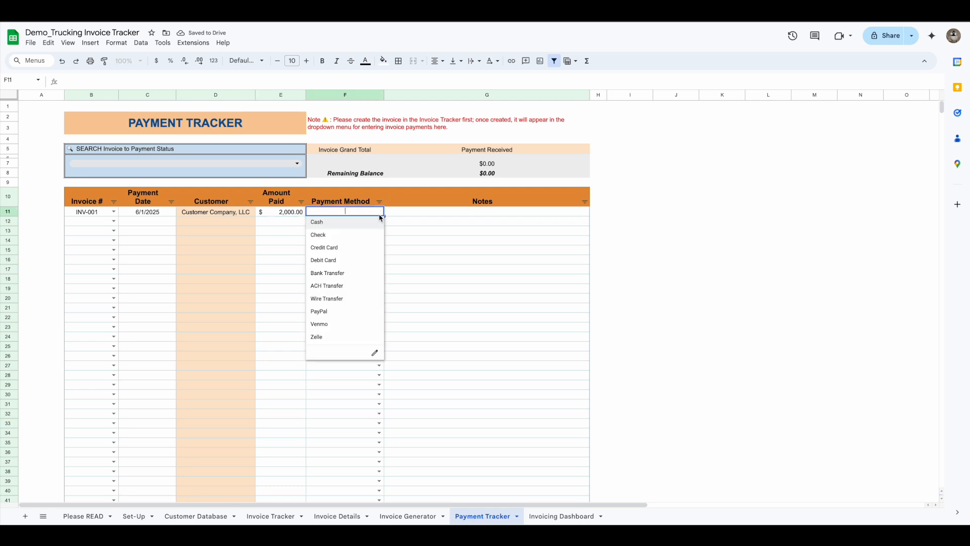
pyautogui.click(328, 237)
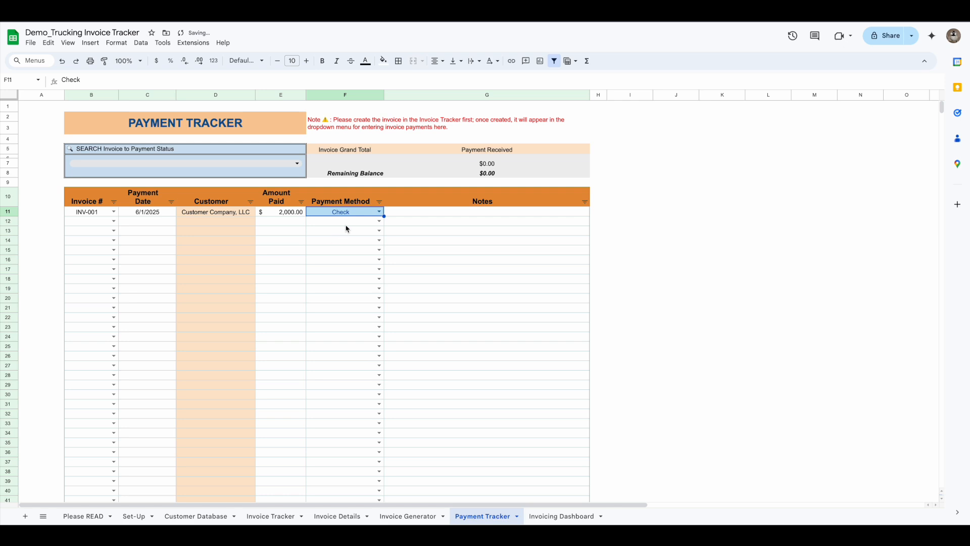
pyautogui.click(431, 216)
pyautogui.write('Partially Paid')
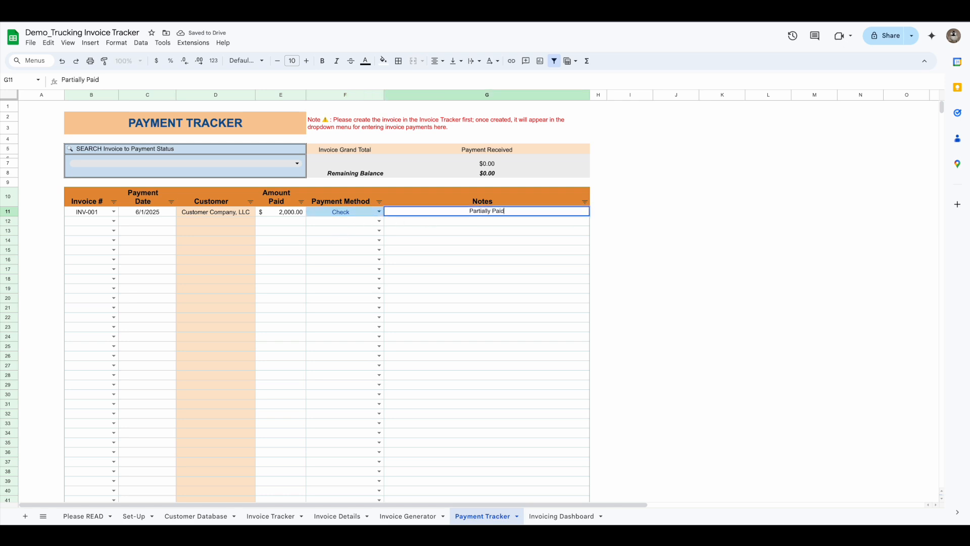
pyautogui.click(433, 253)
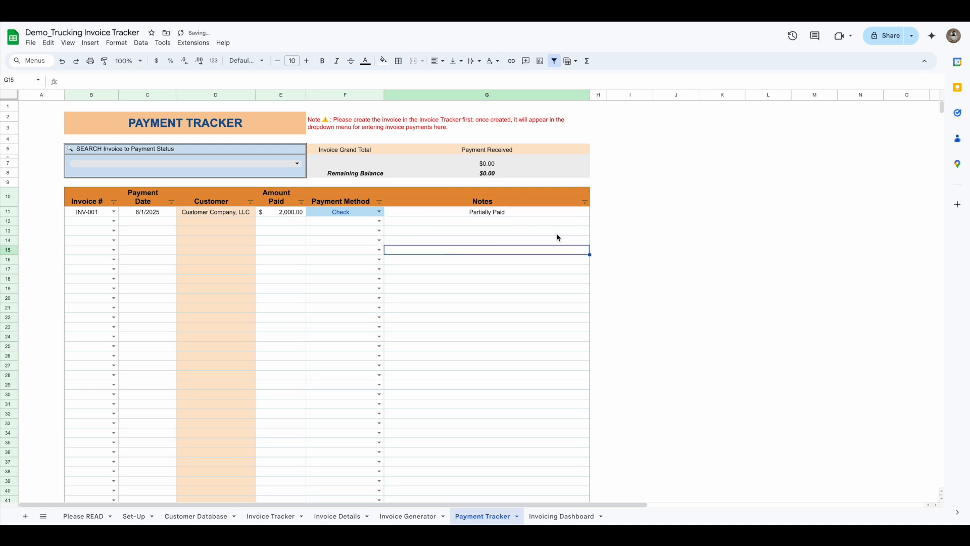
# Step: Look up the payment status of INV-001 in the Payment Tracker's invoice search
pyautogui.click(300, 165)
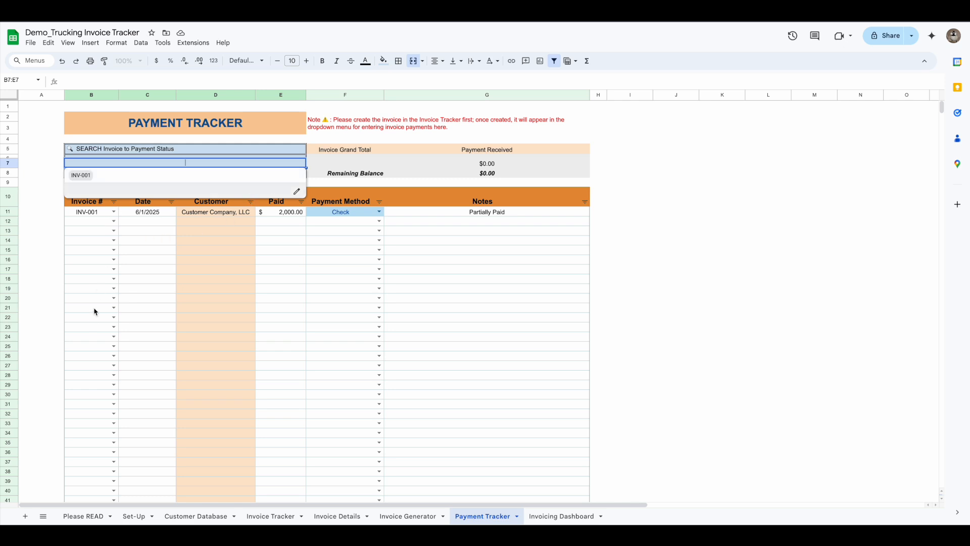
pyautogui.click(664, 203)
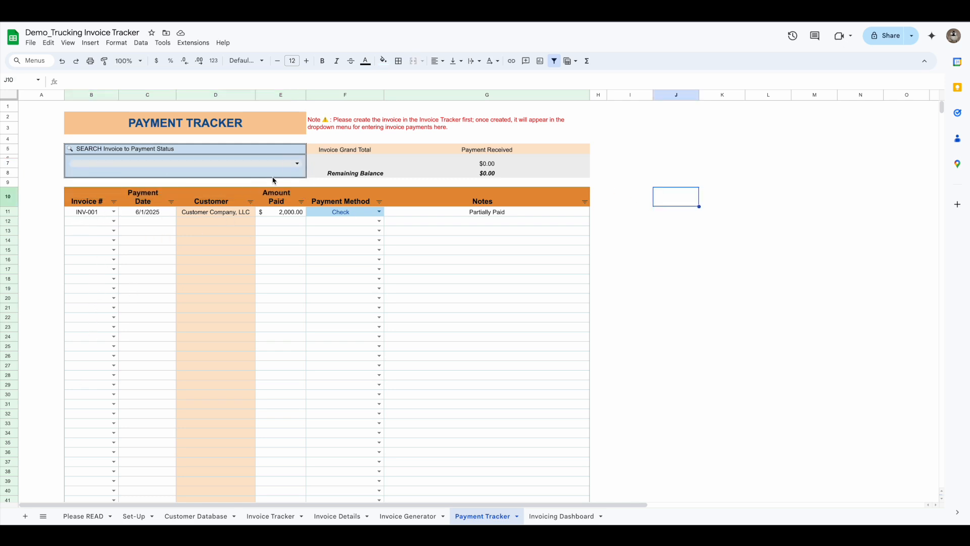
pyautogui.click(297, 165)
pyautogui.click(94, 176)
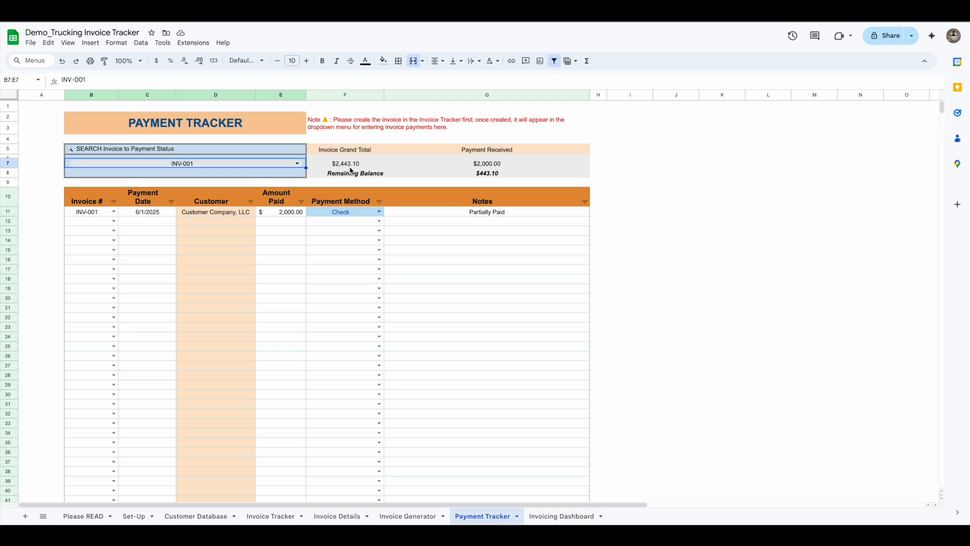
# Step: Examine the invoice grand total, payment received and remaining balance for INV-001
pyautogui.click(353, 167)
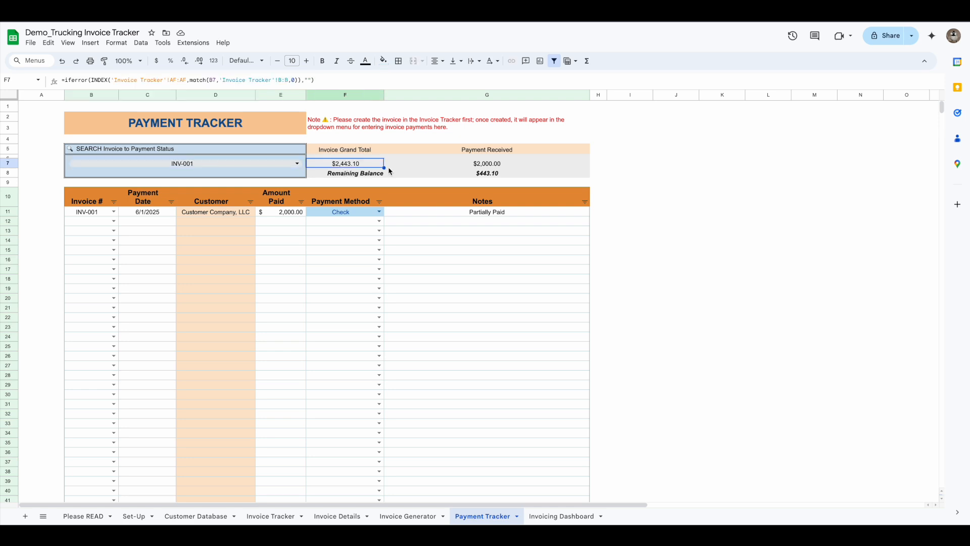
pyautogui.click(488, 155)
pyautogui.click(488, 164)
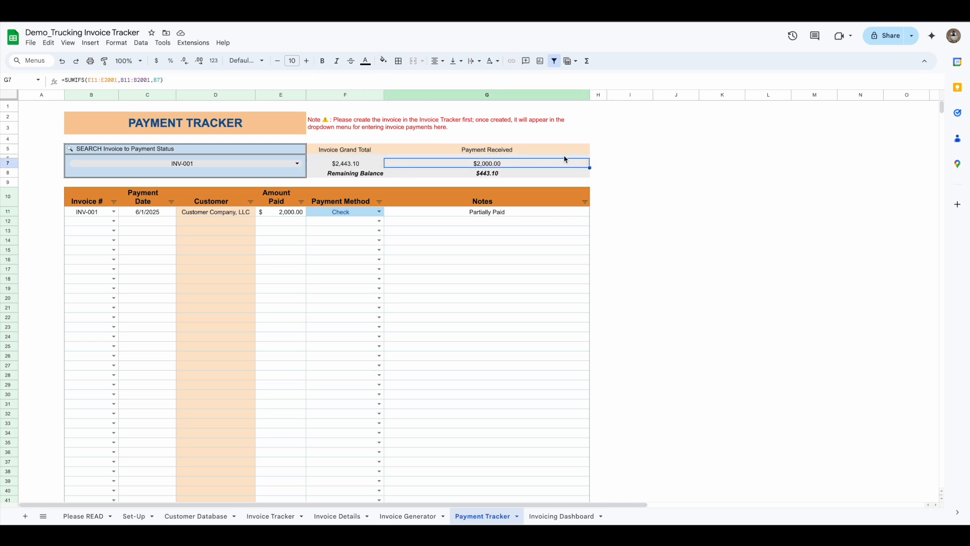
pyautogui.click(489, 175)
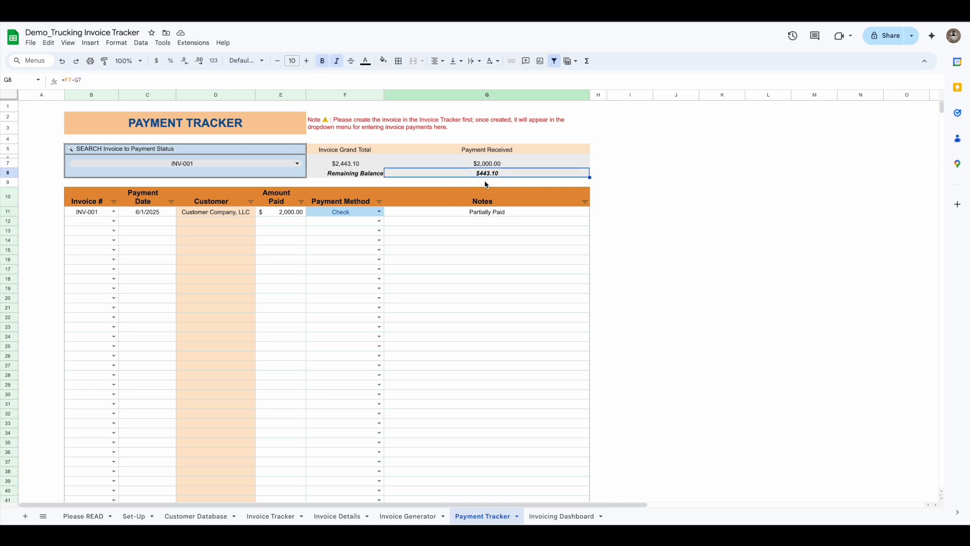
# Step: Compare the Payment Tracker's grand total with the one on the Invoice Generator sheet
pyautogui.click(621, 193)
pyautogui.click(418, 521)
pyautogui.scroll(-3, 421, 490)
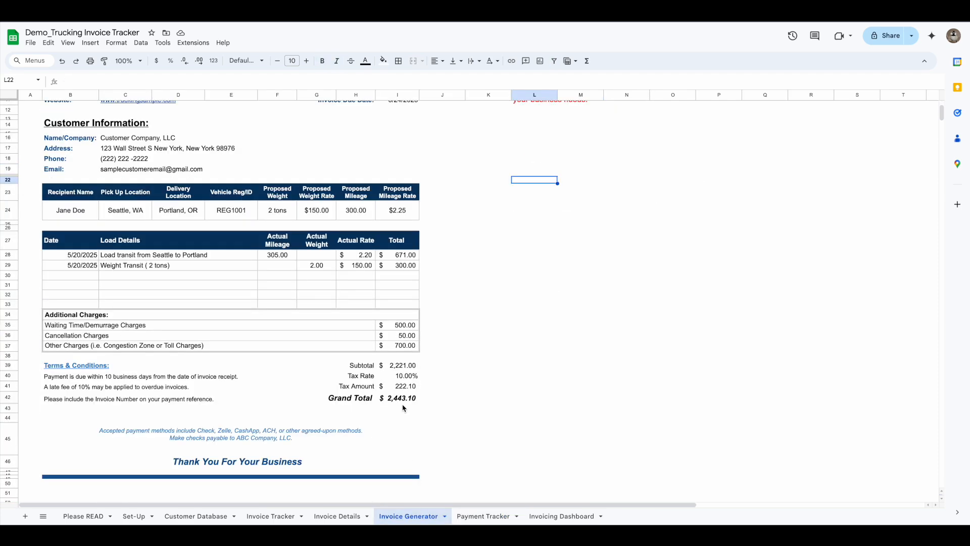
# Step: Review the recorded payment and remaining balance for INV-001 on the Payment Tracker sheet
pyautogui.click(479, 518)
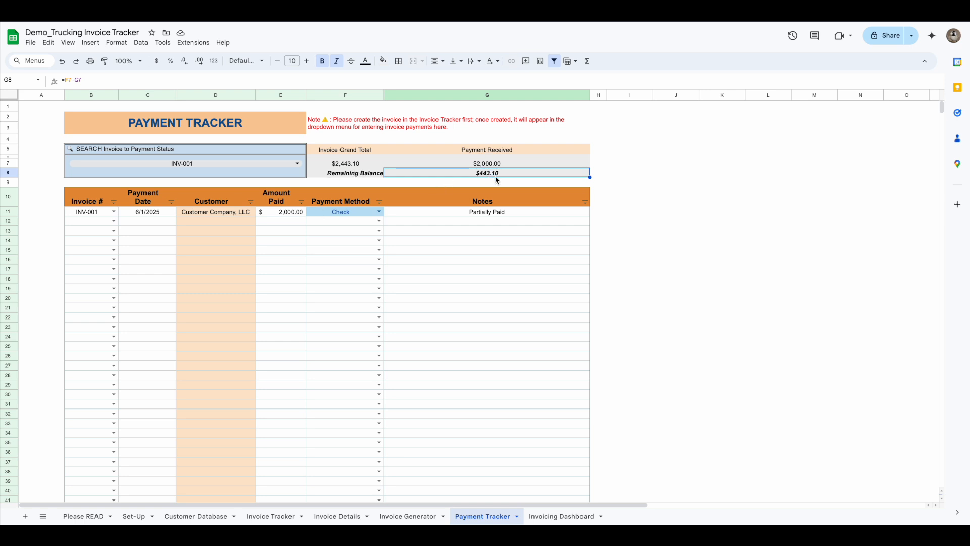
pyautogui.click(625, 232)
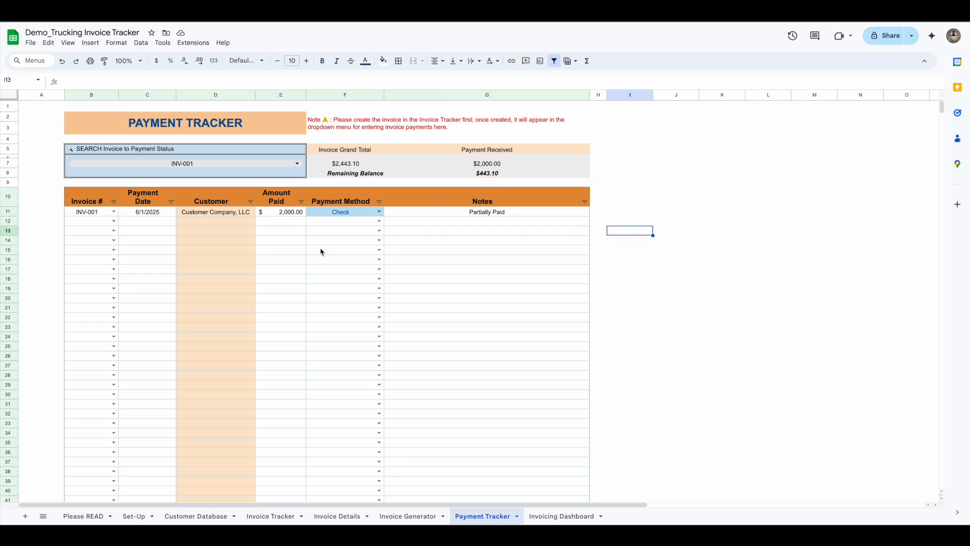
pyautogui.scroll(-1, 518, 476)
pyautogui.scroll(1, 520, 478)
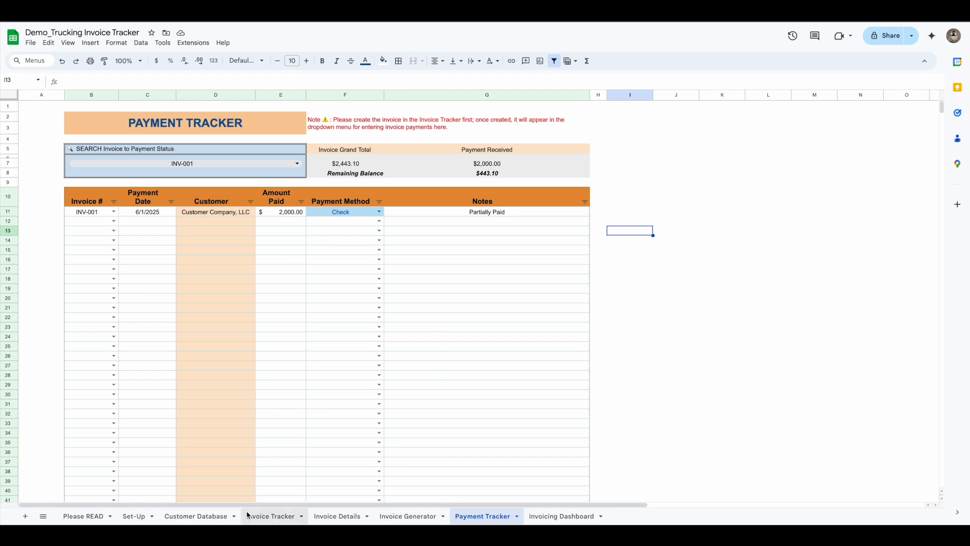
# Step: Examine the tax, grand total and payment summary columns for INV-001 on the Invoice Tracker sheet
pyautogui.click(271, 516)
pyautogui.moveTo(392, 506); pyautogui.dragTo(881, 493)
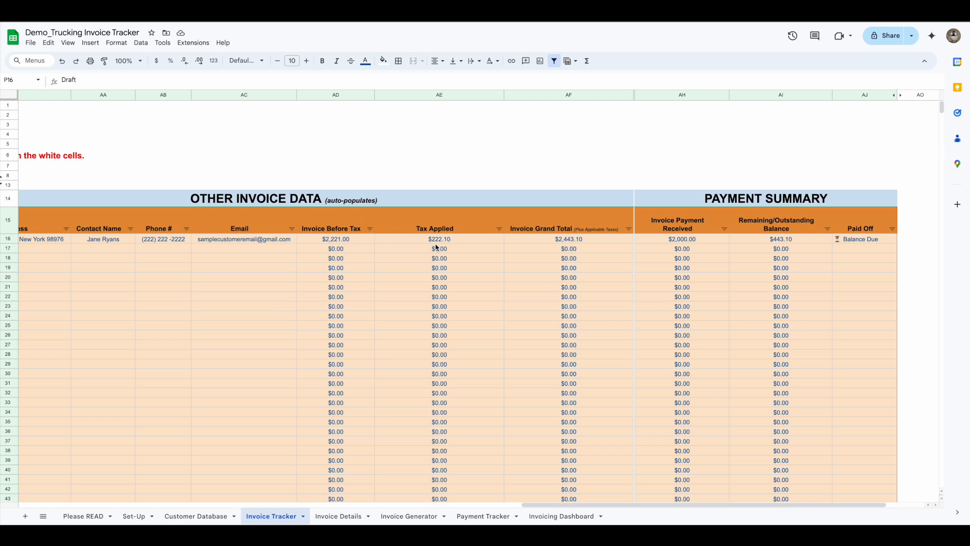
pyautogui.moveTo(351, 241); pyautogui.dragTo(495, 243)
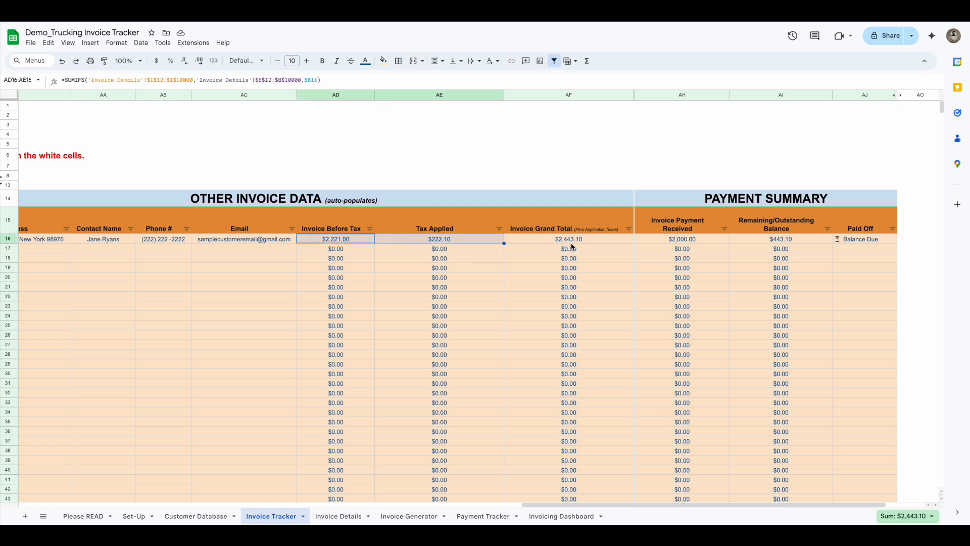
pyautogui.moveTo(589, 507); pyautogui.dragTo(627, 507)
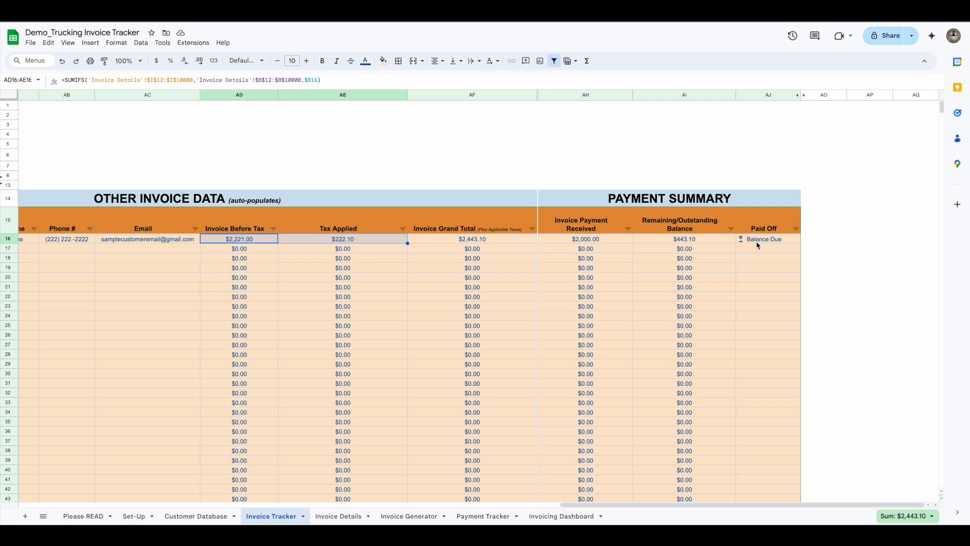
# Step: Set the invoice status of INV-001 to Partially Paid in the Invoice Tracker's Invoice Info section
pyautogui.moveTo(758, 505); pyautogui.dragTo(433, 505)
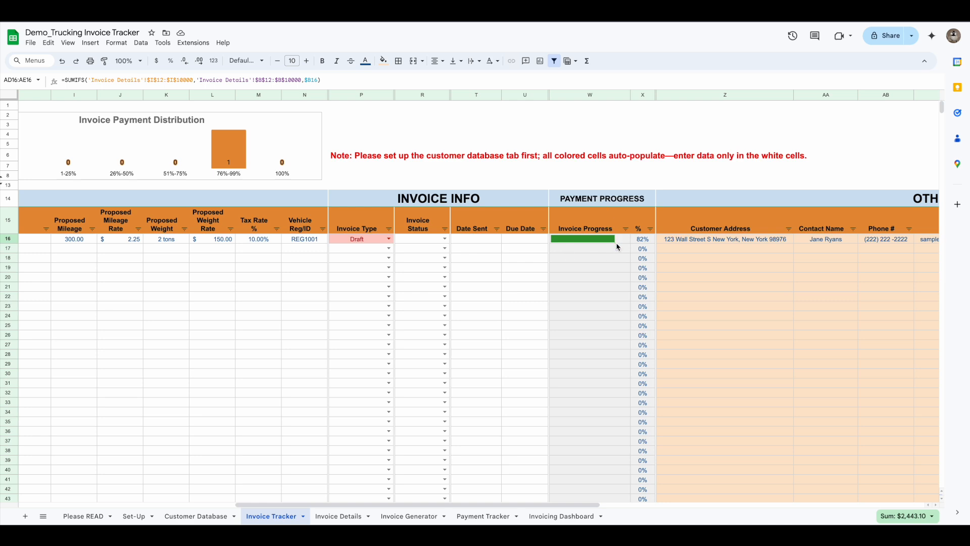
pyautogui.click(444, 239)
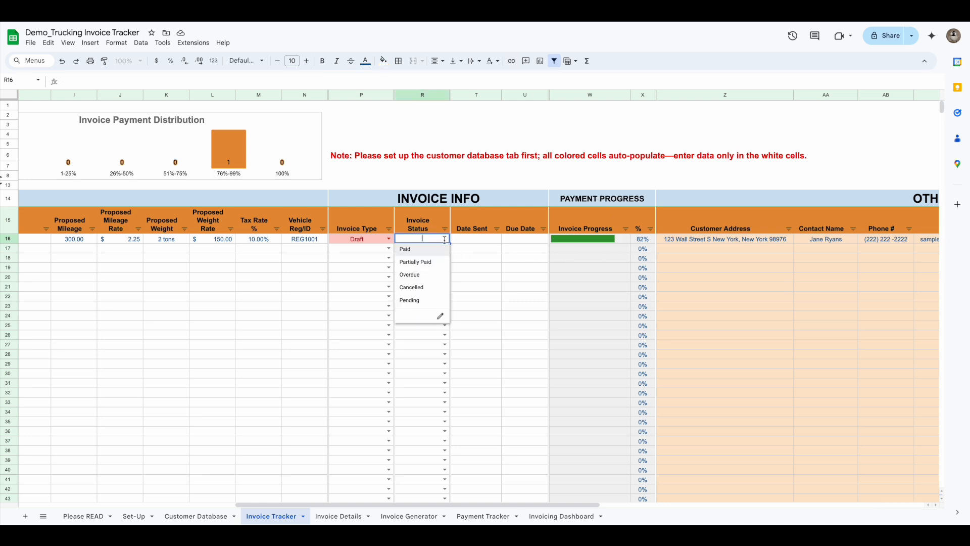
pyautogui.click(415, 261)
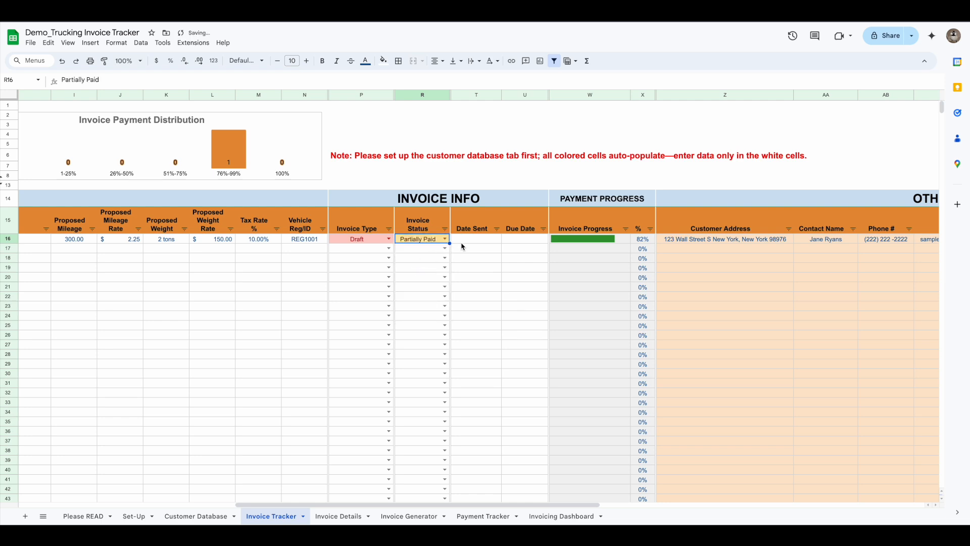
pyautogui.click(477, 243)
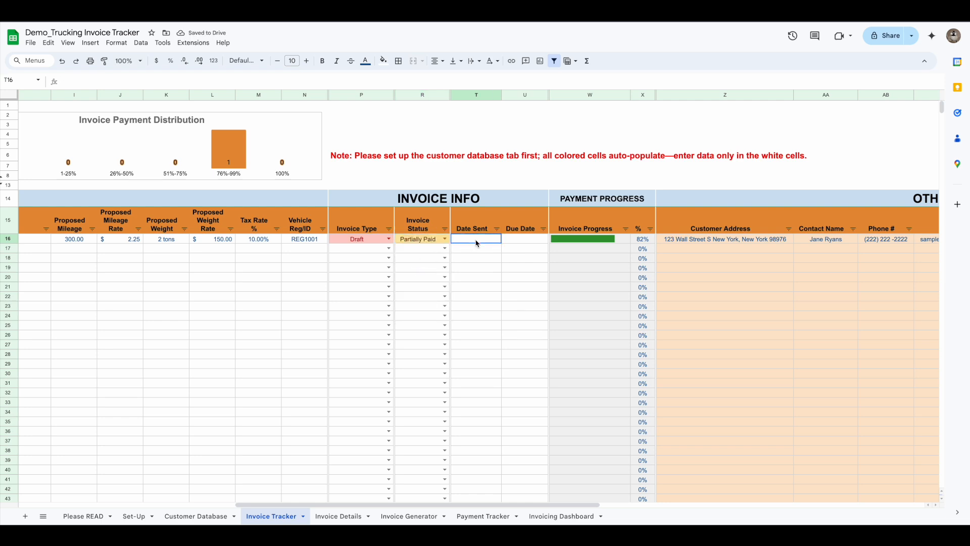
pyautogui.click(520, 242)
pyautogui.moveTo(596, 510); pyautogui.dragTo(353, 517)
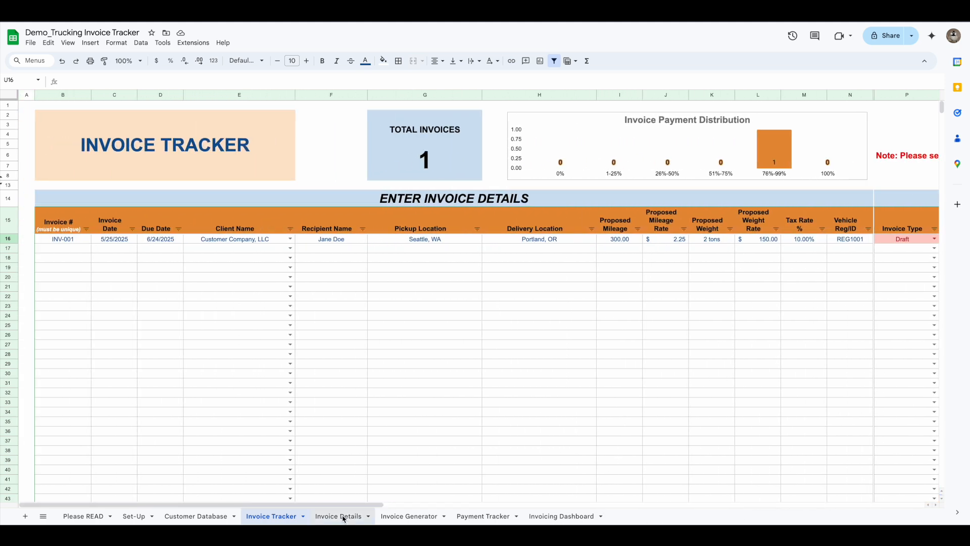
# Step: Open the Invoicing Dashboard, look over its sections and set the All Customers year to 2025
pyautogui.click(551, 516)
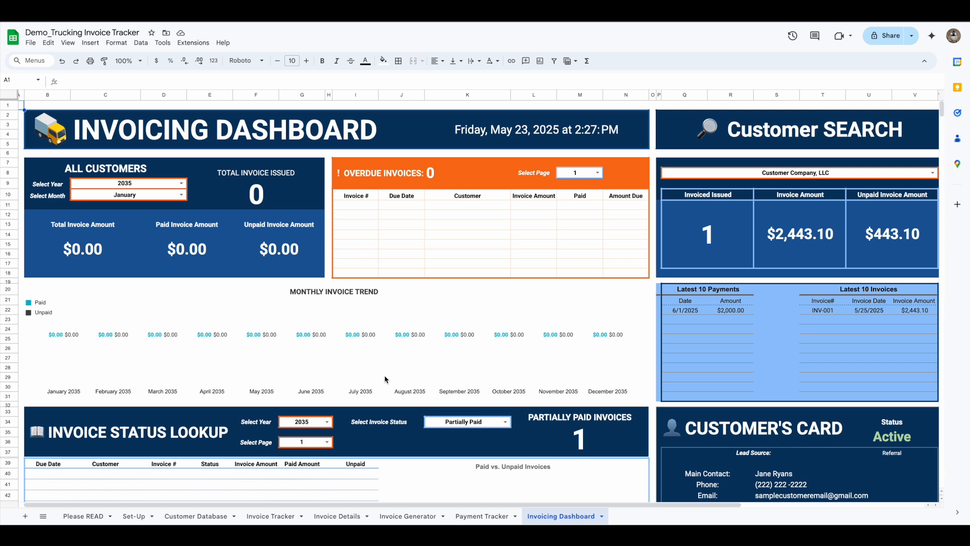
pyautogui.scroll(-3, 458, 455)
pyautogui.scroll(3, 458, 456)
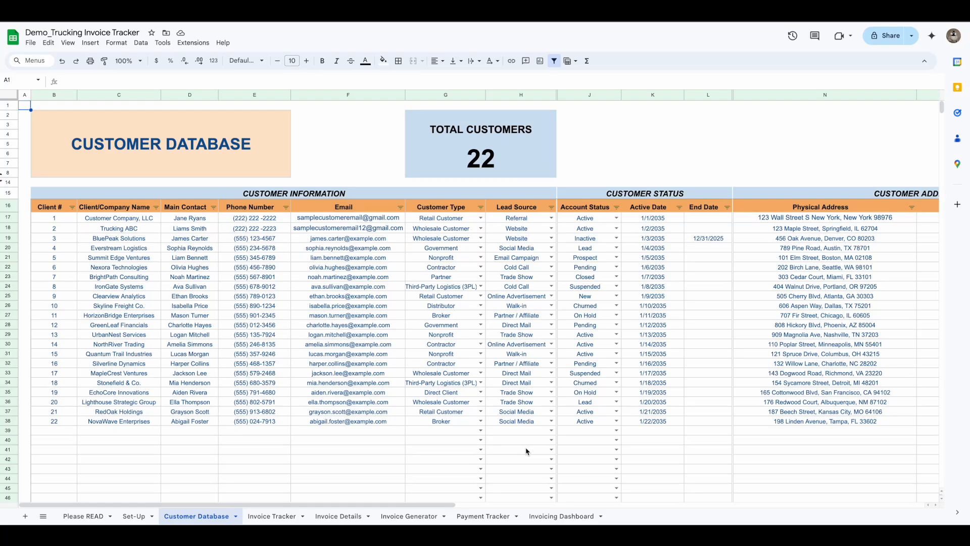
pyautogui.click(181, 182)
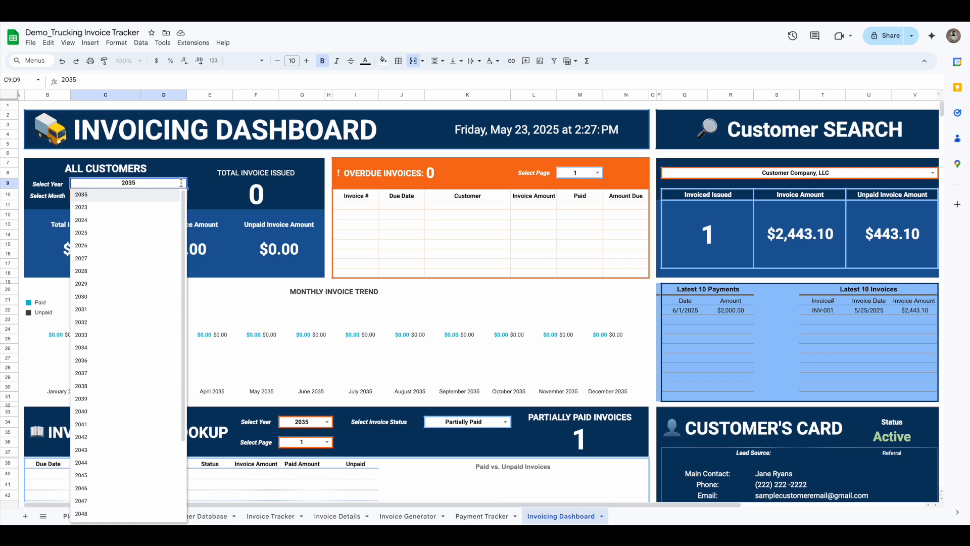
pyautogui.click(95, 233)
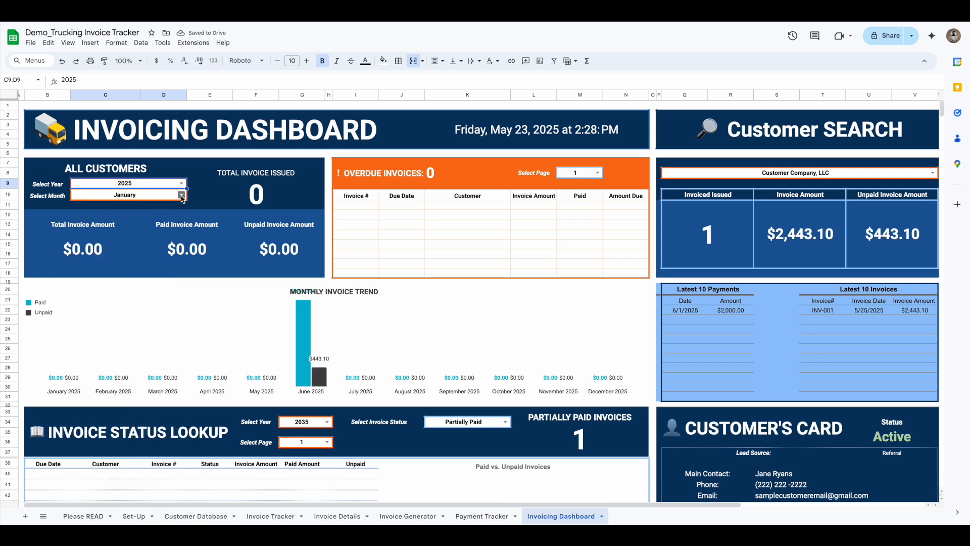
# Step: Try May as the All Customers month and check the invoice's dates on the Invoice Tracker sheet
pyautogui.click(182, 196)
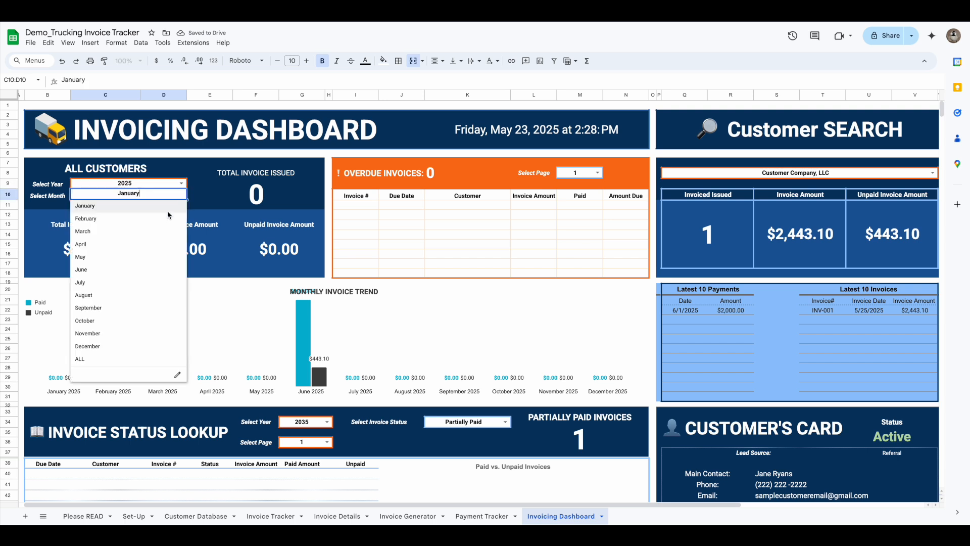
pyautogui.click(125, 264)
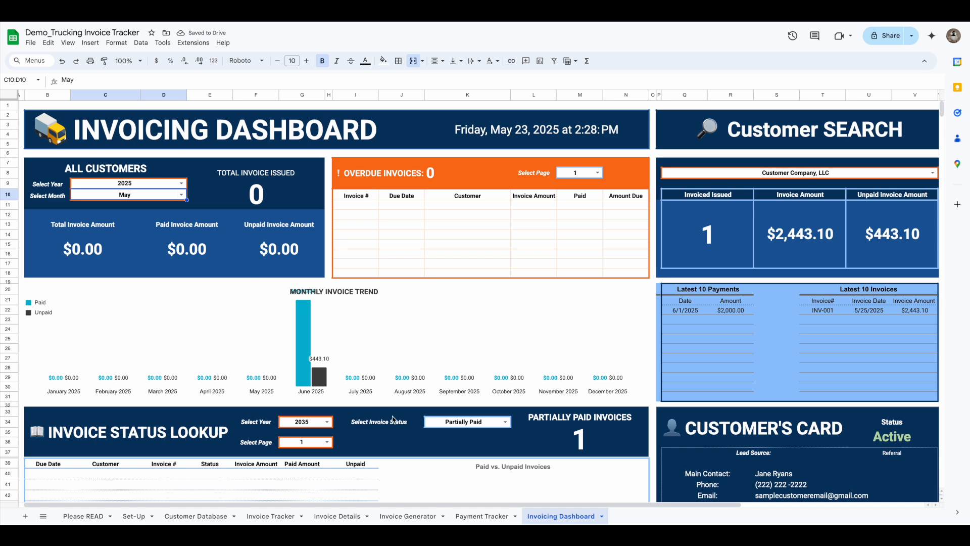
pyautogui.click(200, 516)
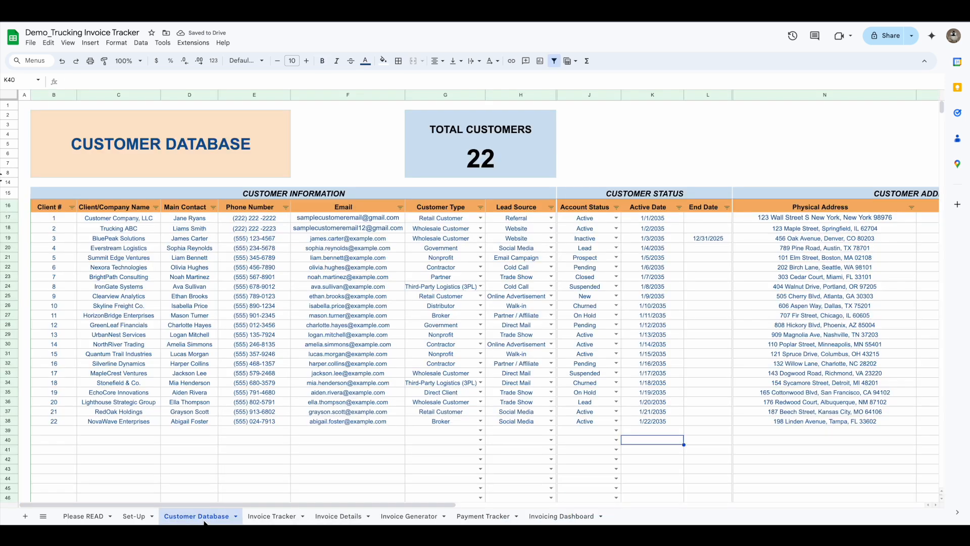
pyautogui.click(271, 516)
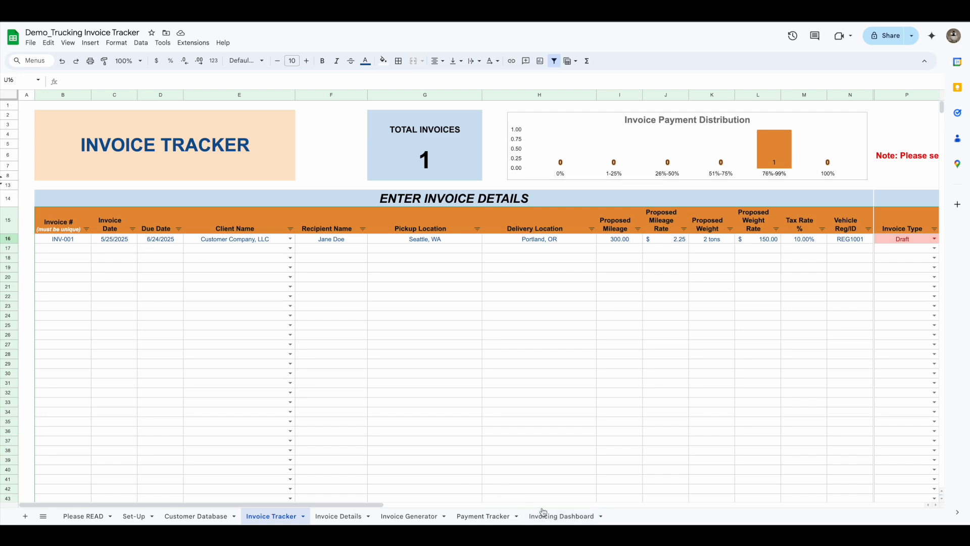
# Step: Set the All Customers month to June on the Invoicing Dashboard and review the invoice amounts
pyautogui.click(561, 516)
pyautogui.click(183, 194)
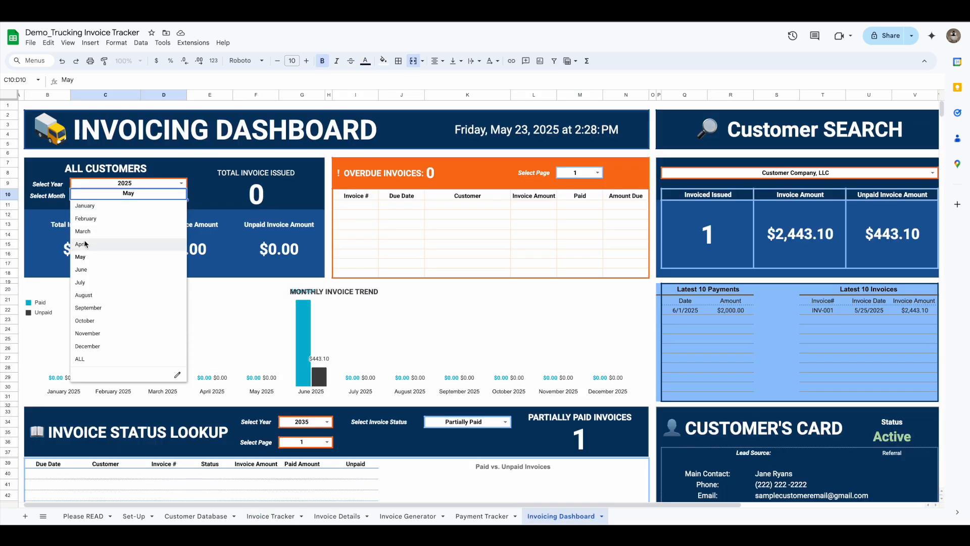
pyautogui.click(83, 269)
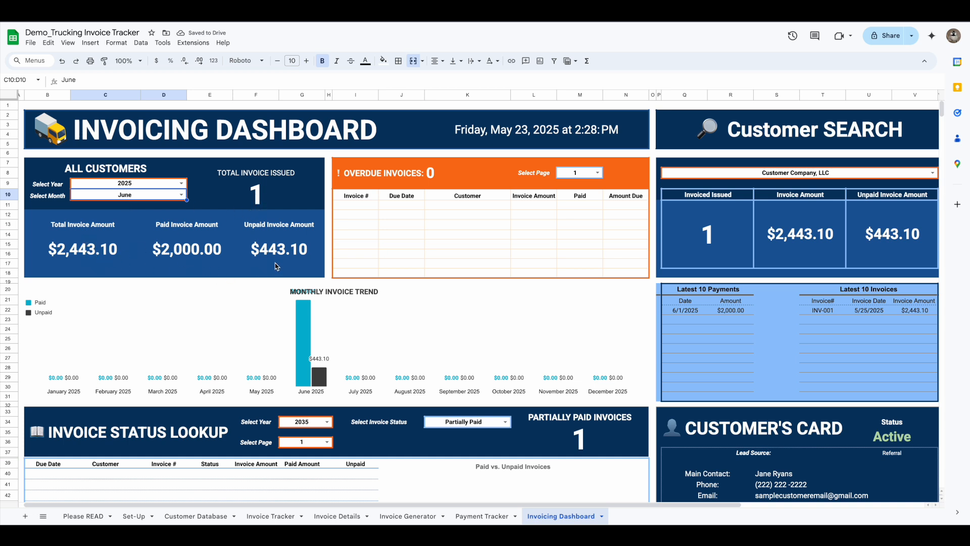
pyautogui.scroll(-1, 293, 265)
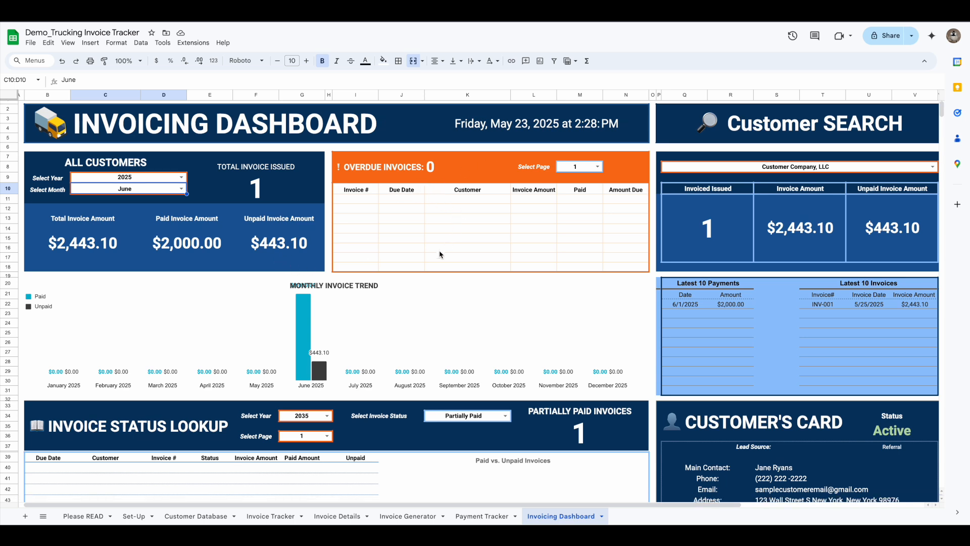
pyautogui.scroll(1, 439, 256)
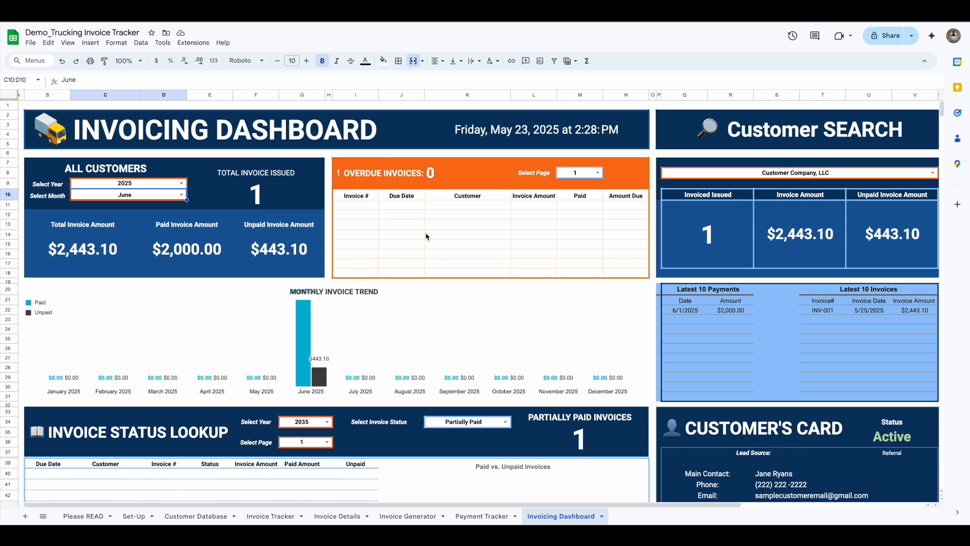
# Step: Set the year in the Invoice Status Lookup section to 2025
pyautogui.scroll(-5, 426, 236)
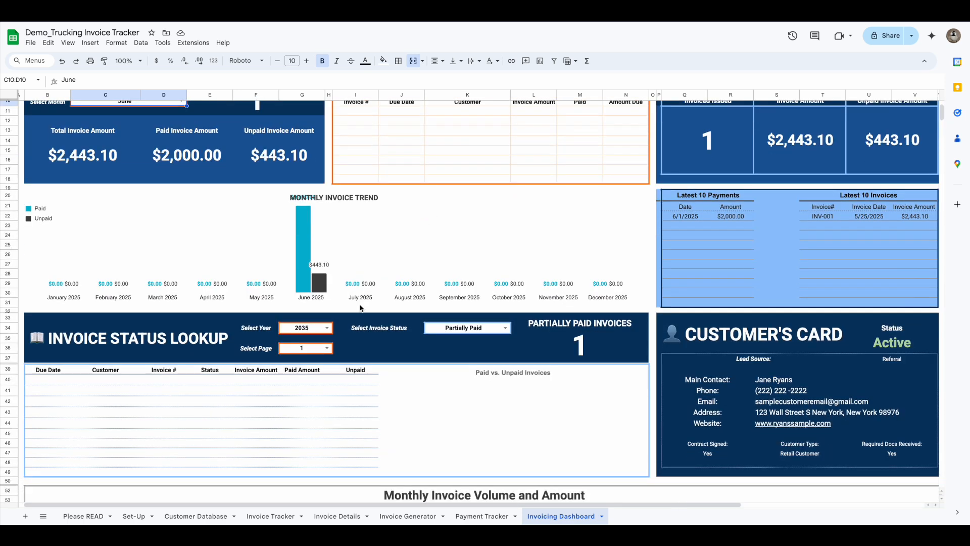
pyautogui.scroll(-1, 313, 343)
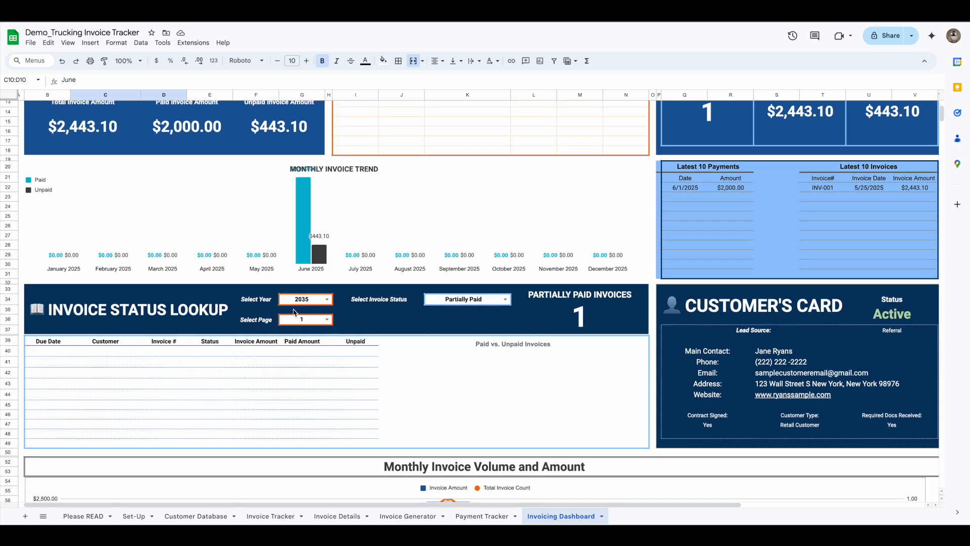
pyautogui.click(326, 300)
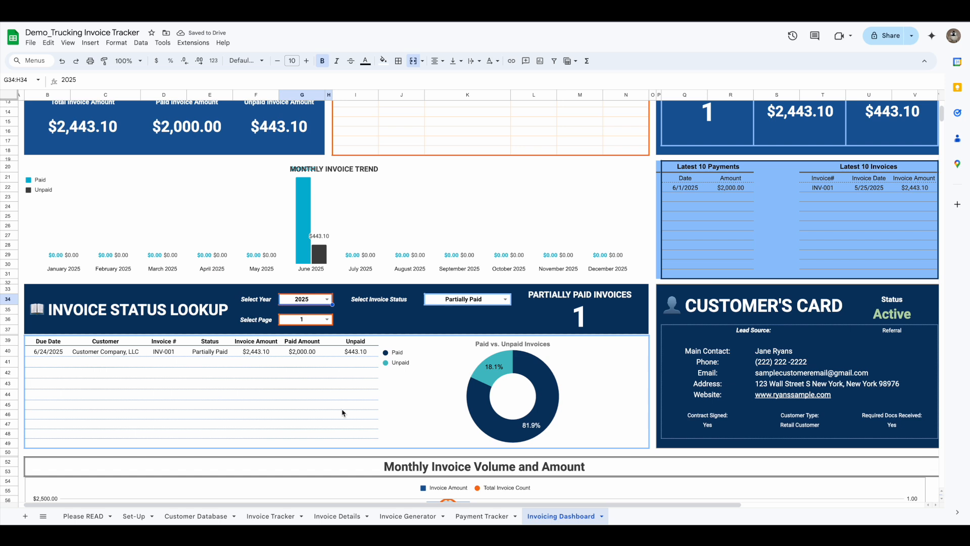
pyautogui.scroll(-1, 343, 414)
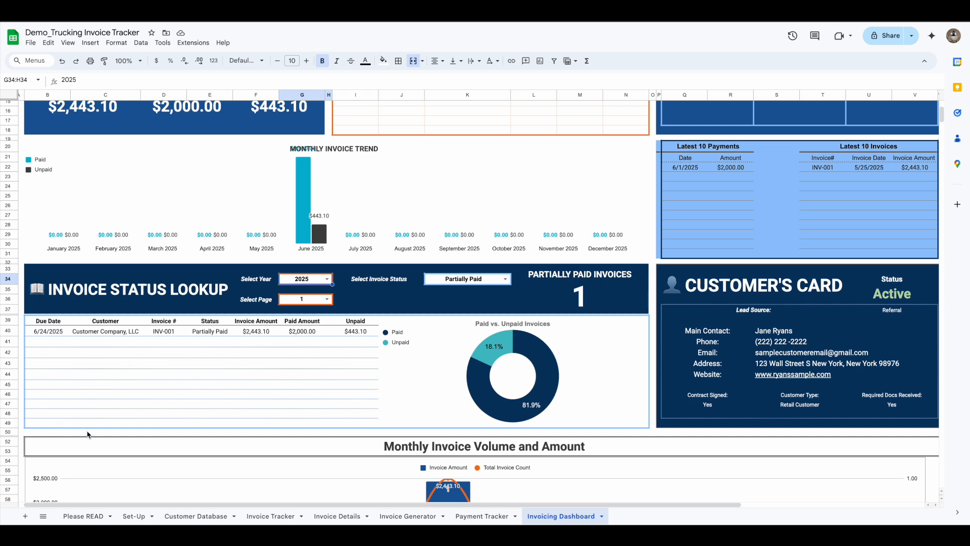
# Step: Page through the Invoice Status Lookup results as far as page 3 and return to page 1
pyautogui.click(327, 299)
pyautogui.click(320, 319)
pyautogui.click(328, 299)
pyautogui.click(308, 337)
pyautogui.click(327, 301)
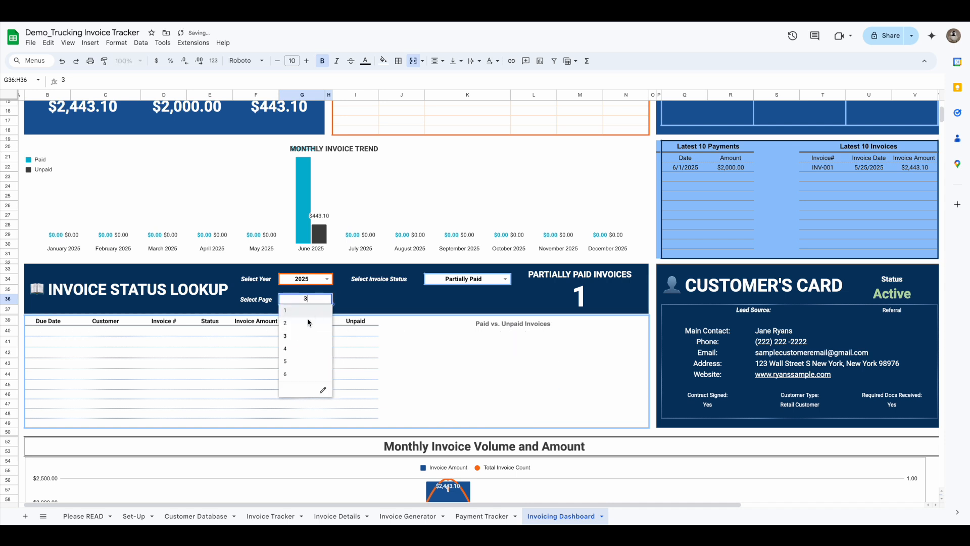
pyautogui.click(311, 321)
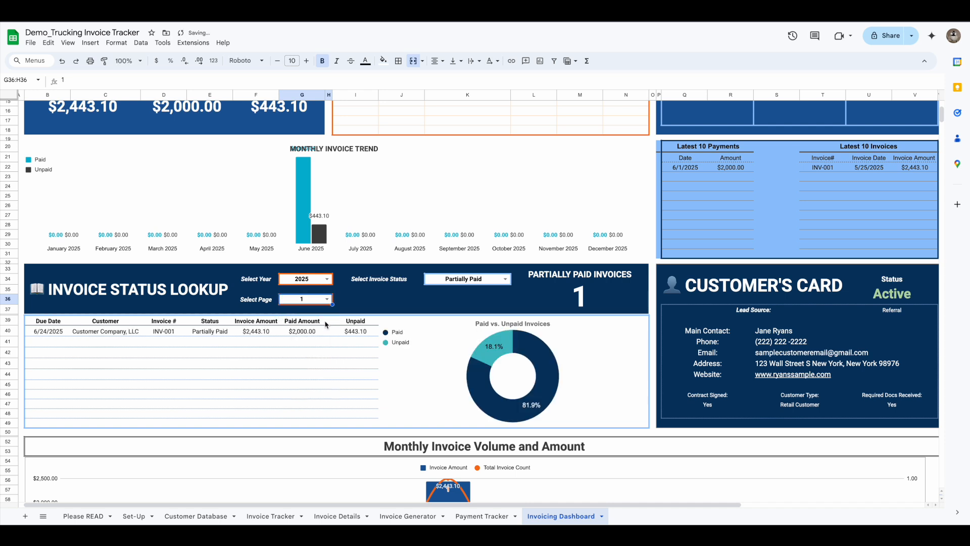
# Step: Try the Overdue filter in the Invoice Status Lookup and switch the status back to Partially Paid
pyautogui.click(505, 279)
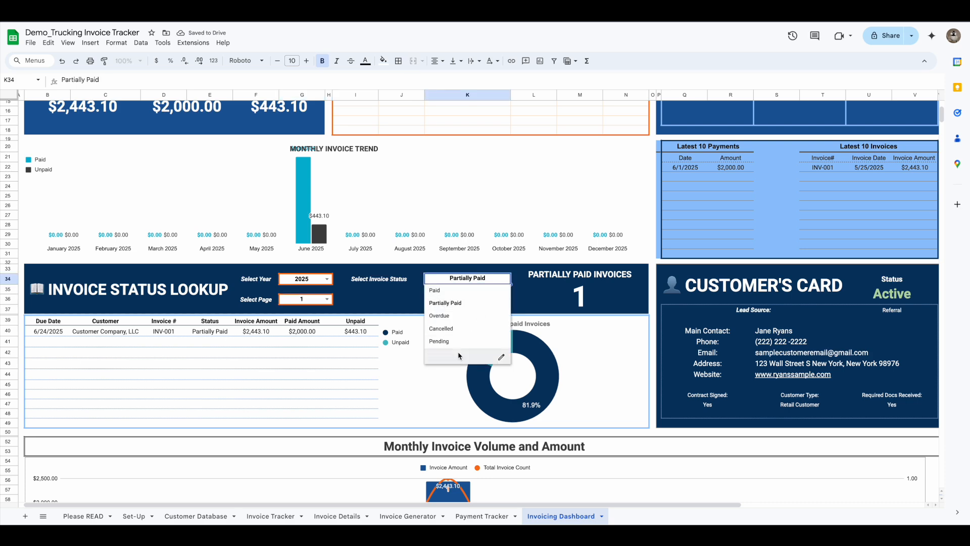
pyautogui.click(444, 317)
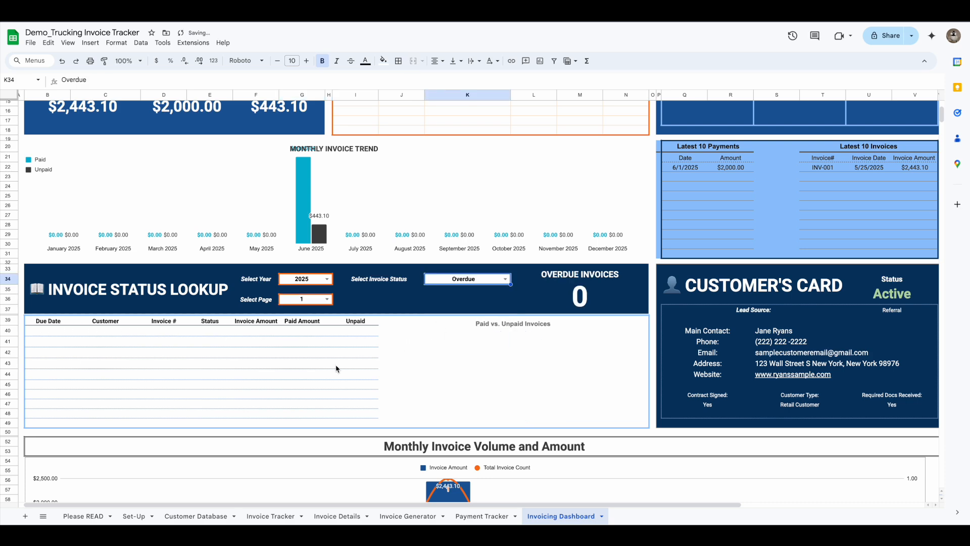
pyautogui.scroll(5, 427, 217)
pyautogui.scroll(-3, 404, 278)
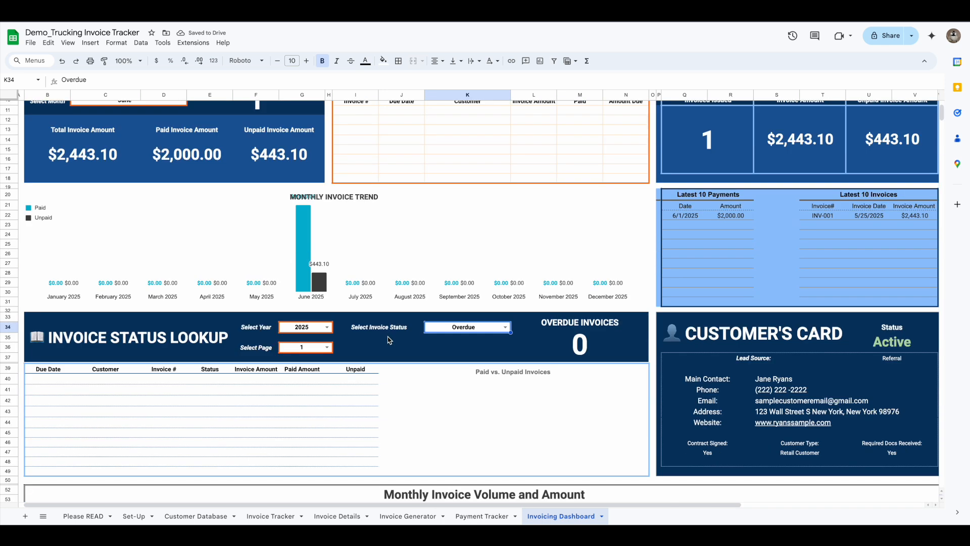
pyautogui.scroll(1, 412, 244)
pyautogui.click(503, 348)
pyautogui.click(468, 372)
# Step: Examine the Monthly Invoice Volume and Amount chart and the dashboard's Customer Search section
pyautogui.scroll(-5, 480, 384)
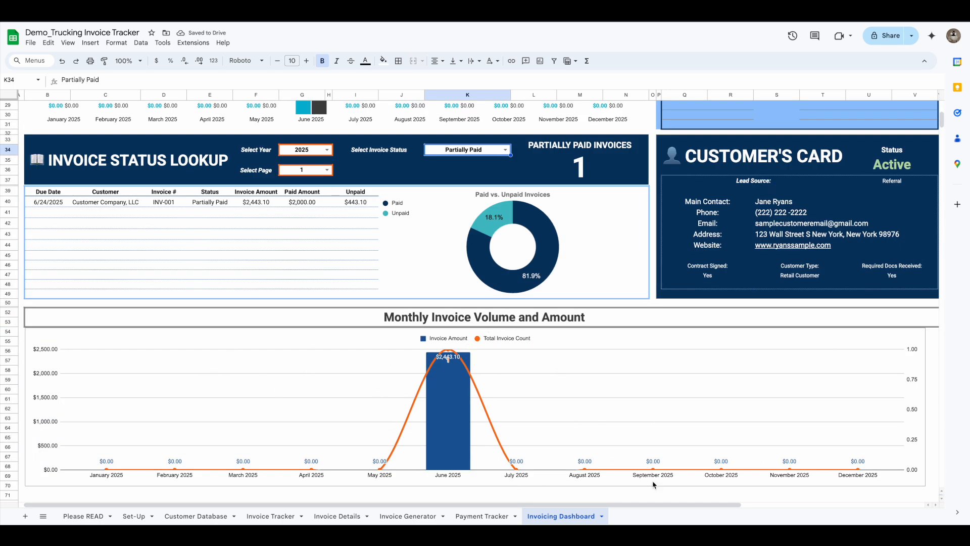
pyautogui.scroll(6, 523, 454)
pyautogui.scroll(-2, 404, 315)
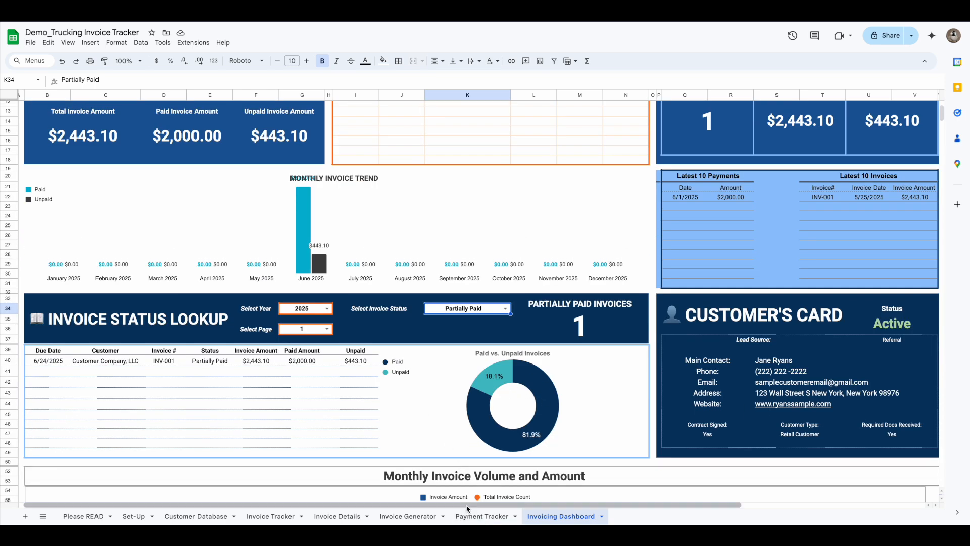
pyautogui.hscroll(5, 617, 435)
pyautogui.scroll(2, 617, 435)
pyautogui.scroll(2, 617, 434)
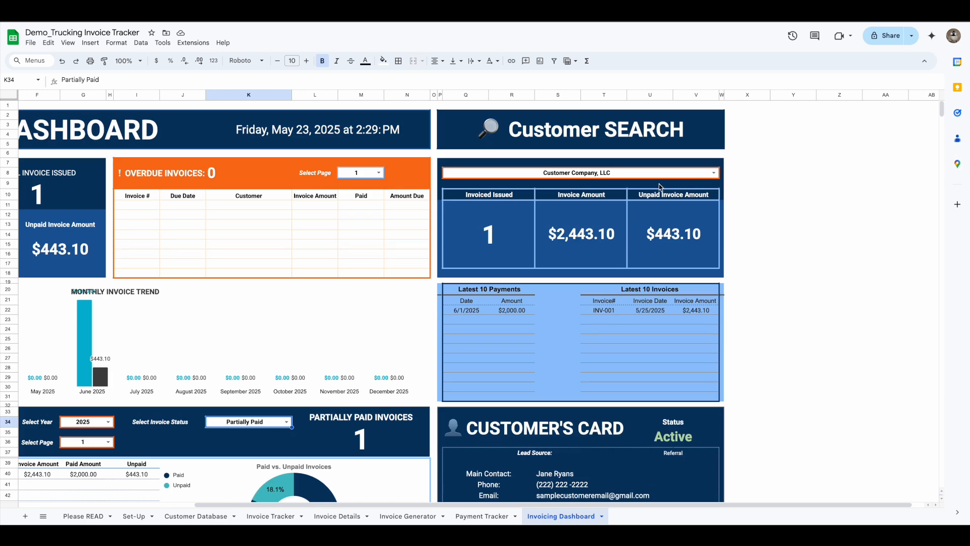
# Step: Look up Trucking ABC in the dashboard's Customer Search and switch back to Customer Company, LLC
pyautogui.click(714, 173)
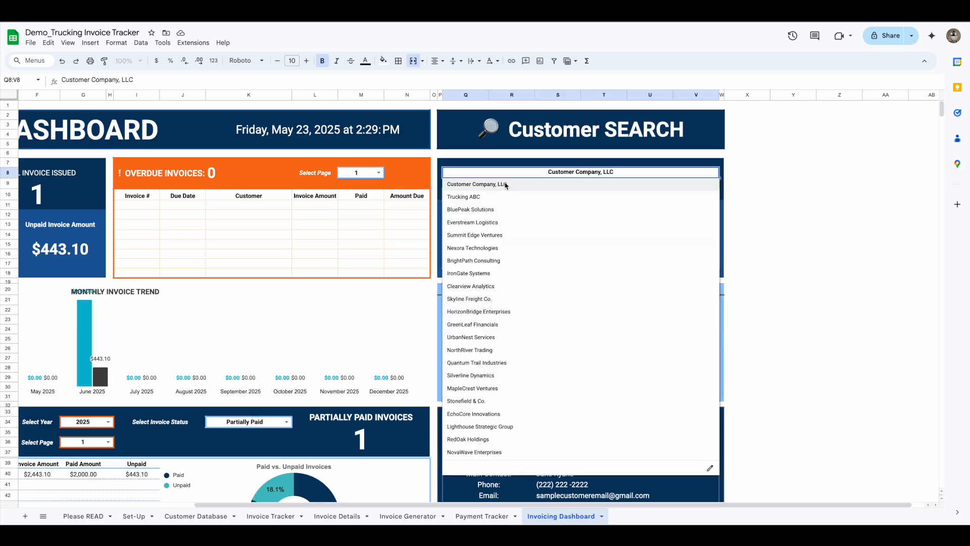
pyautogui.click(544, 197)
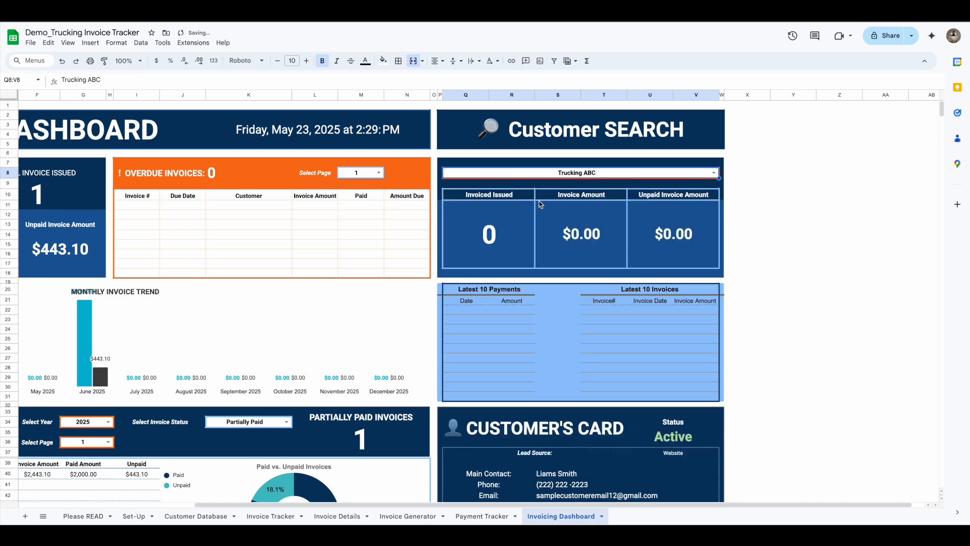
pyautogui.scroll(-4, 558, 240)
pyautogui.scroll(3, 563, 246)
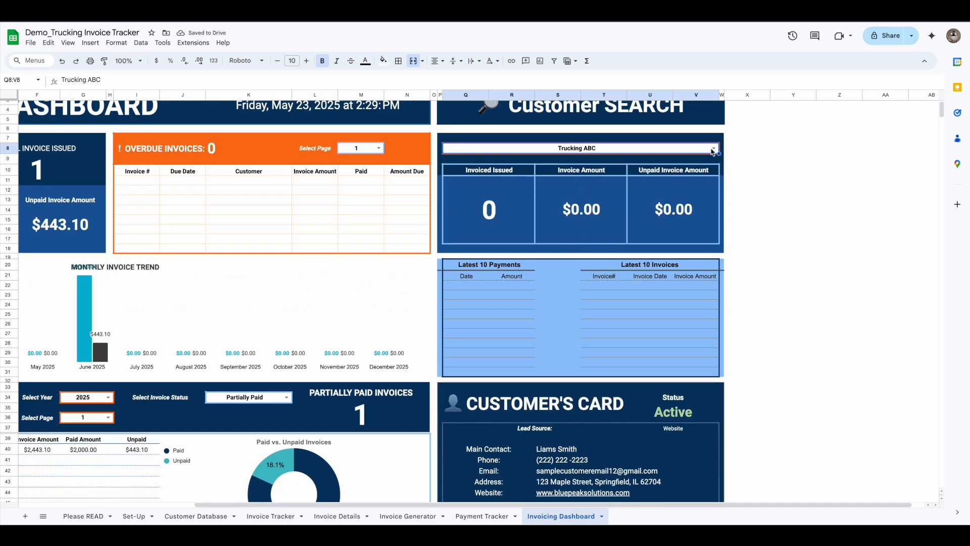
pyautogui.click(713, 151)
pyautogui.click(454, 161)
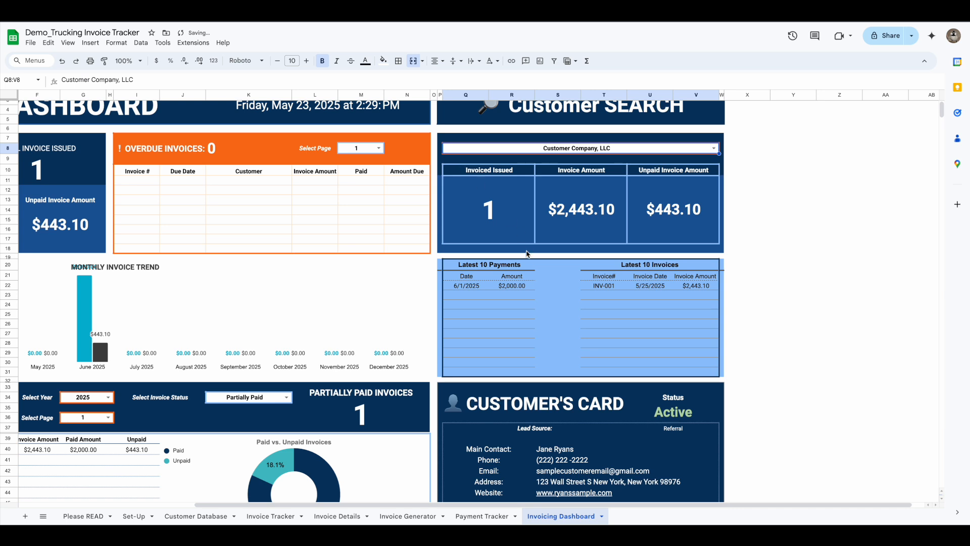
# Step: Examine the selected customer's invoice totals, latest payments and invoices, and the Customer's Card on the Invoicing Dashboard
pyautogui.scroll(1, 531, 308)
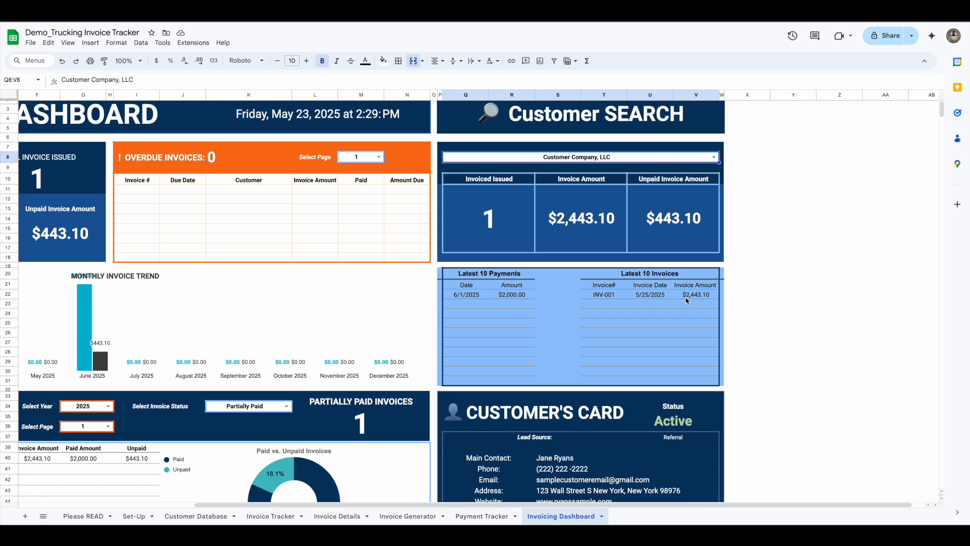
pyautogui.scroll(1, 682, 303)
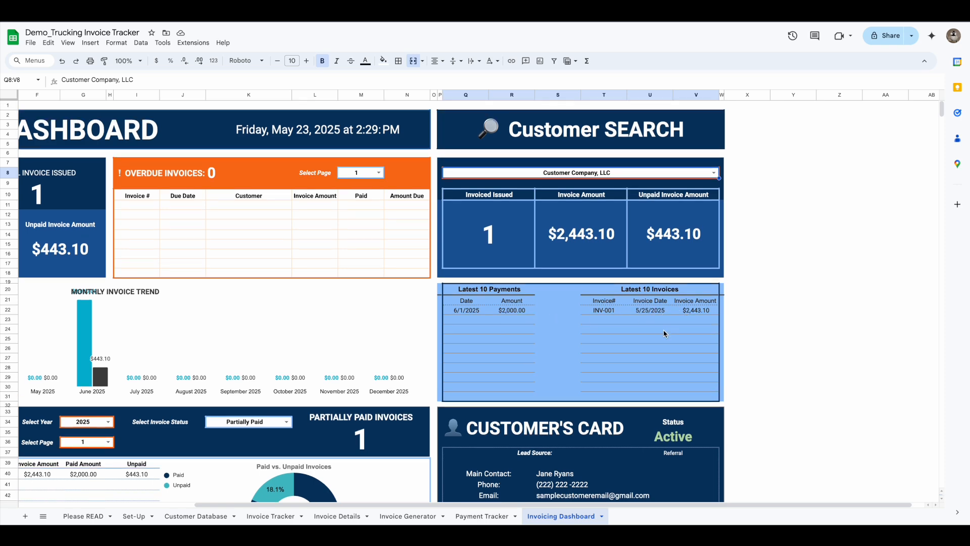
pyautogui.scroll(-3, 665, 333)
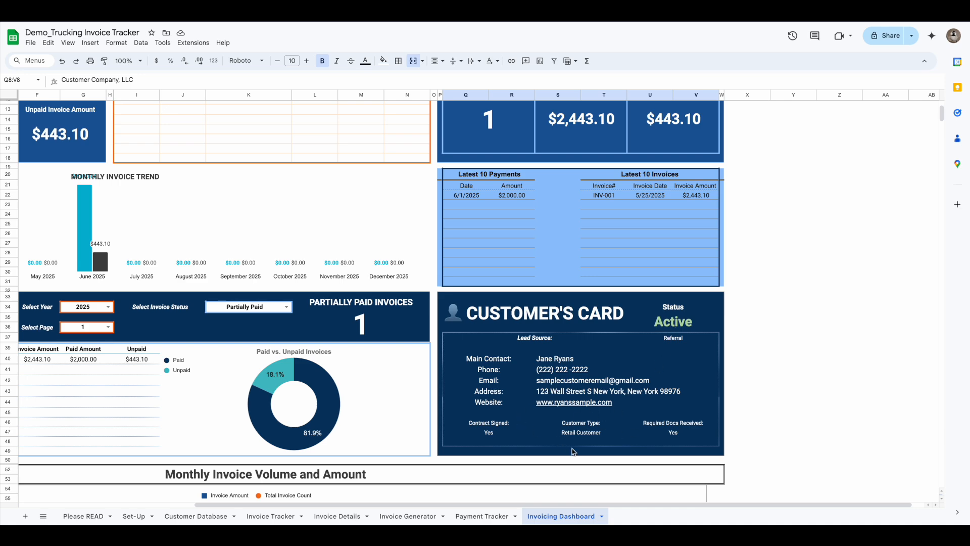
pyautogui.scroll(3, 581, 440)
pyautogui.scroll(-9, 585, 434)
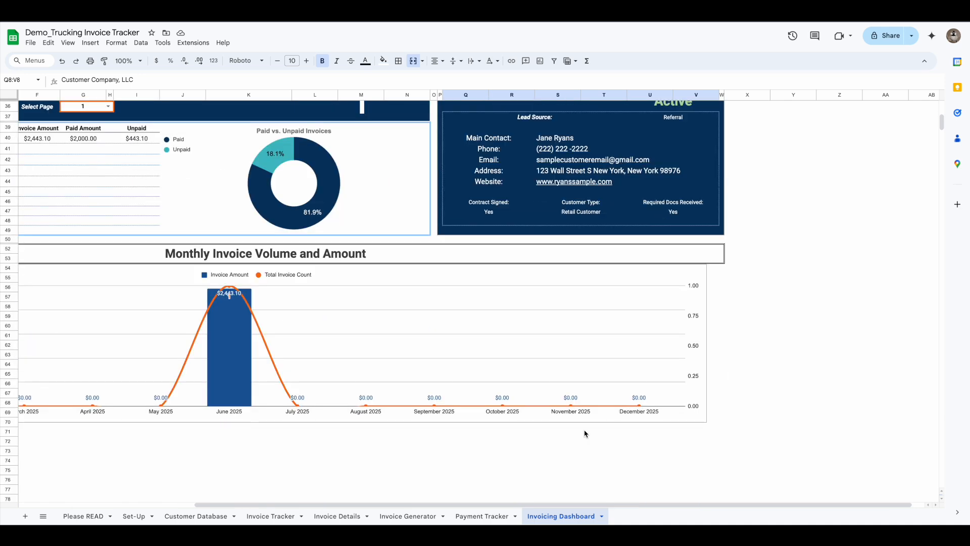
pyautogui.scroll(9, 586, 434)
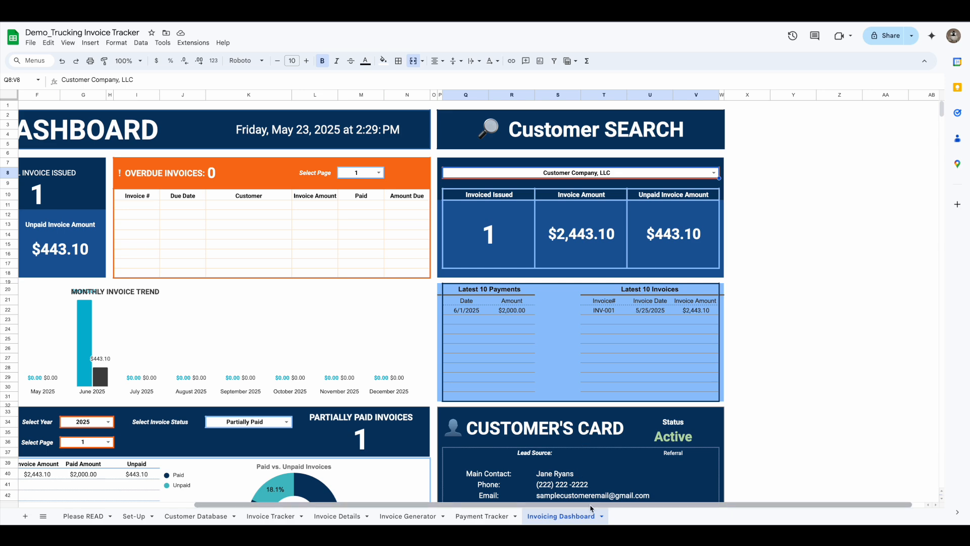
pyautogui.hscroll(-5, 588, 506)
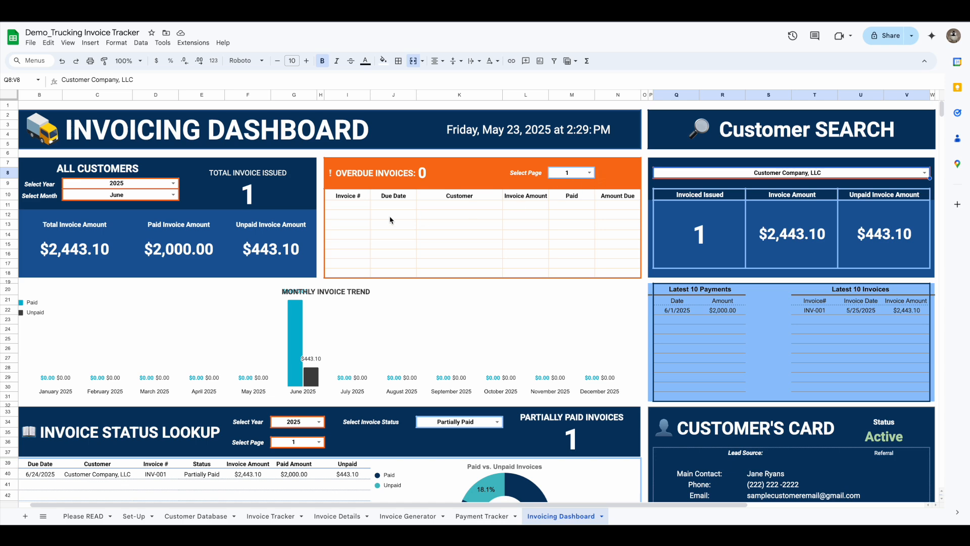
# Step: View page 2 of the Overdue Invoices list and return to page 1
pyautogui.click(589, 172)
pyautogui.click(555, 197)
pyautogui.click(589, 172)
pyautogui.click(560, 185)
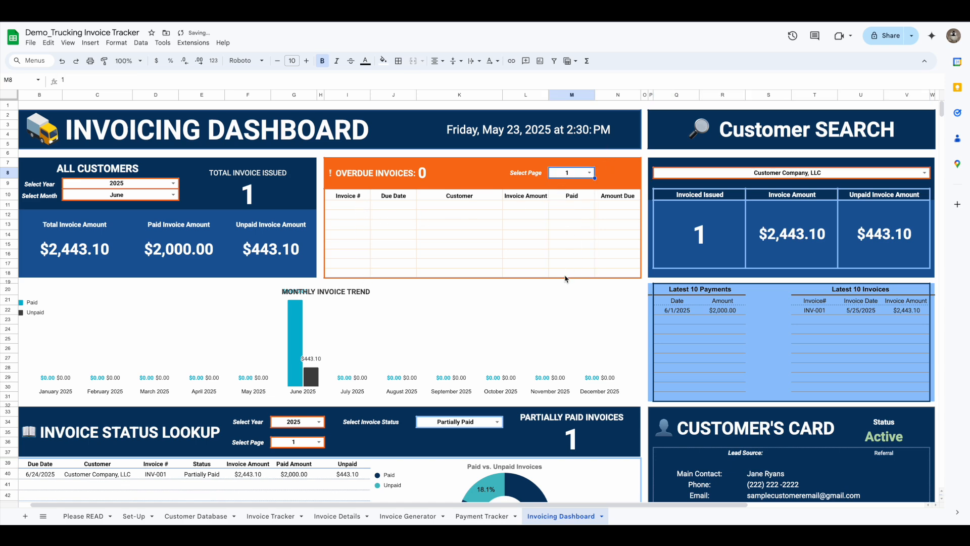
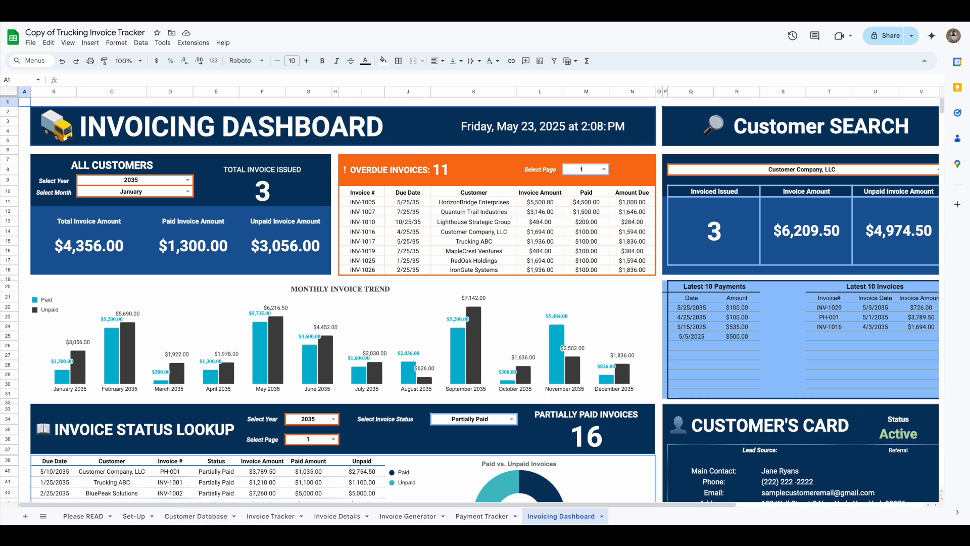
# Step: Look over the Set-Up and Customer Database sheets in the Copy of Trucking Invoice Tracker file
pyautogui.moveTo(208, 524)
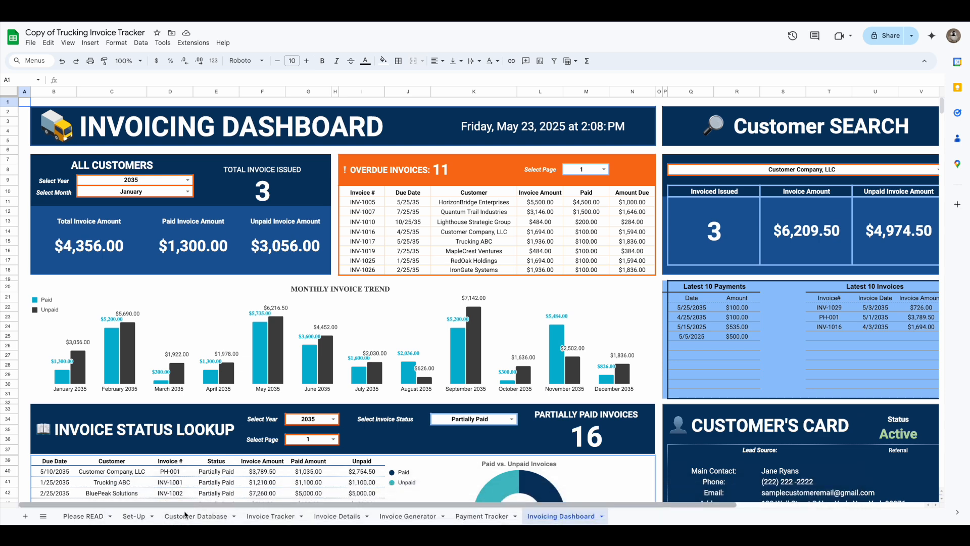
pyautogui.click(135, 516)
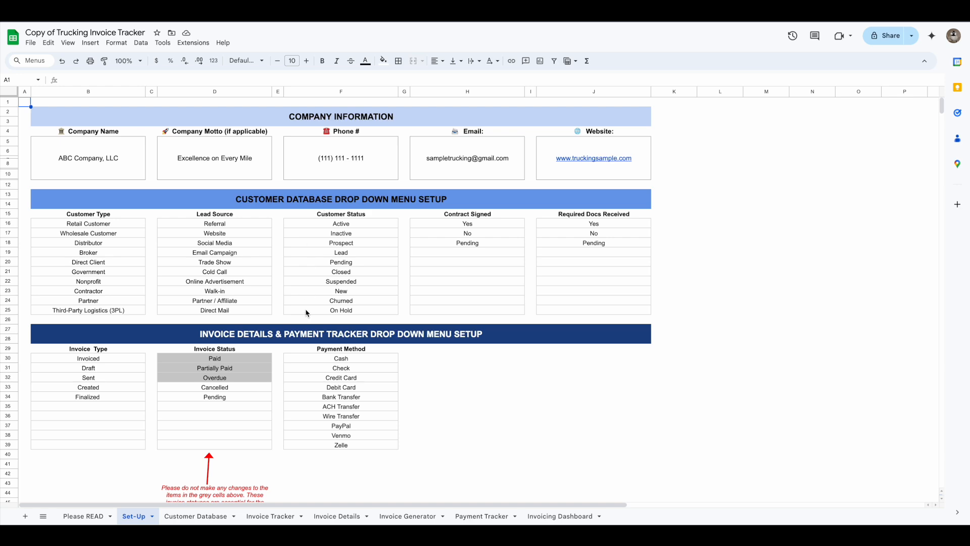
pyautogui.click(202, 517)
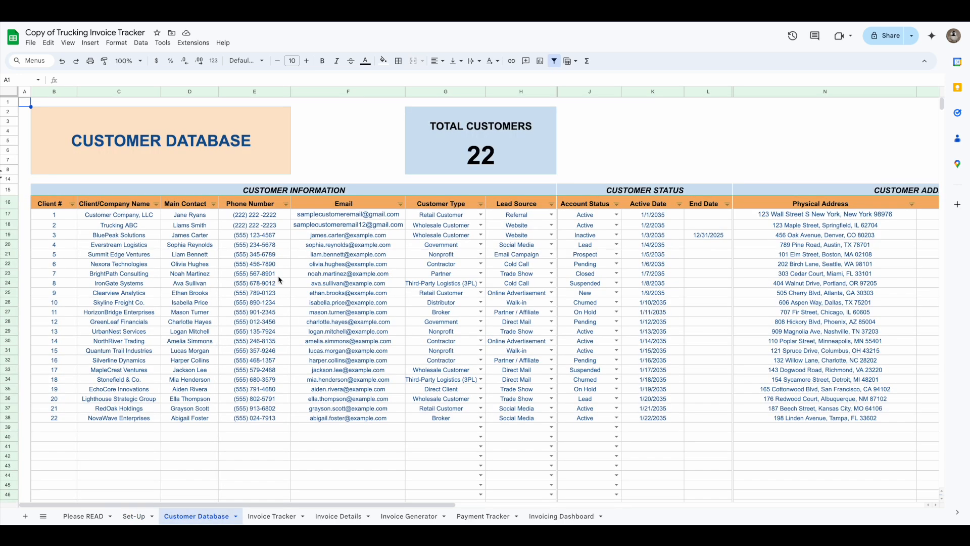
# Step: Review the Invoice Tracker sheet's invoice entries, including the invoice info and payment progress columns
pyautogui.click(273, 515)
pyautogui.scroll(-5, 147, 264)
pyautogui.scroll(5, 147, 264)
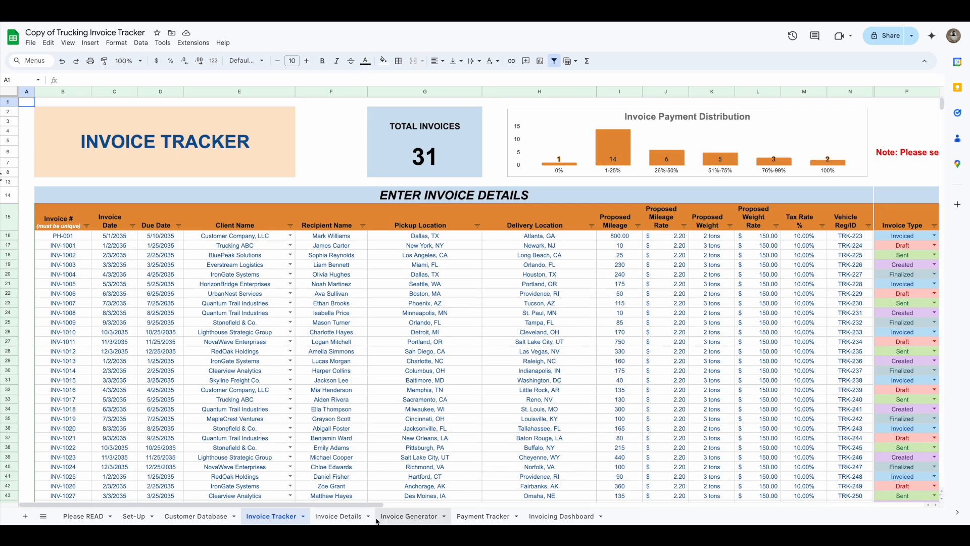
pyautogui.hscroll(10, 426, 359)
pyautogui.scroll(-2, 426, 359)
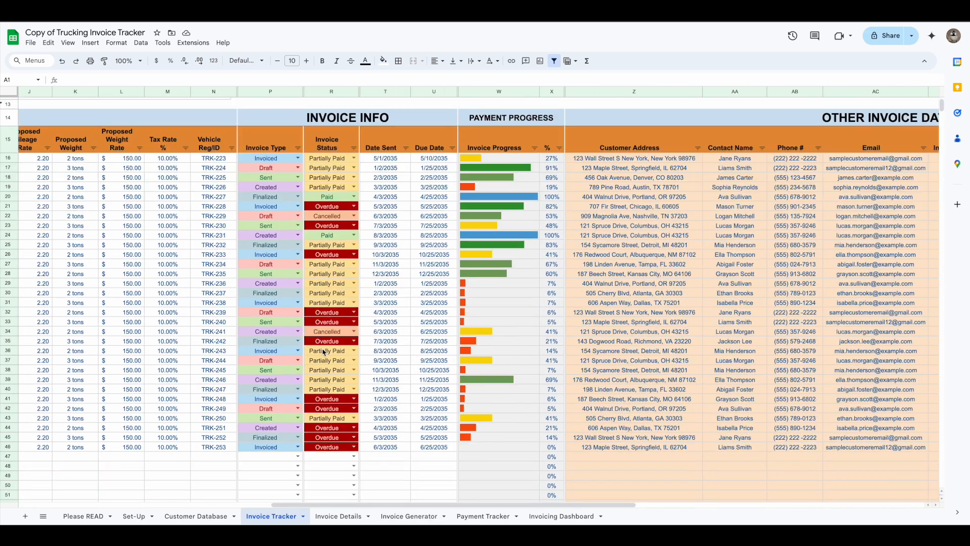
pyautogui.scroll(3, 528, 397)
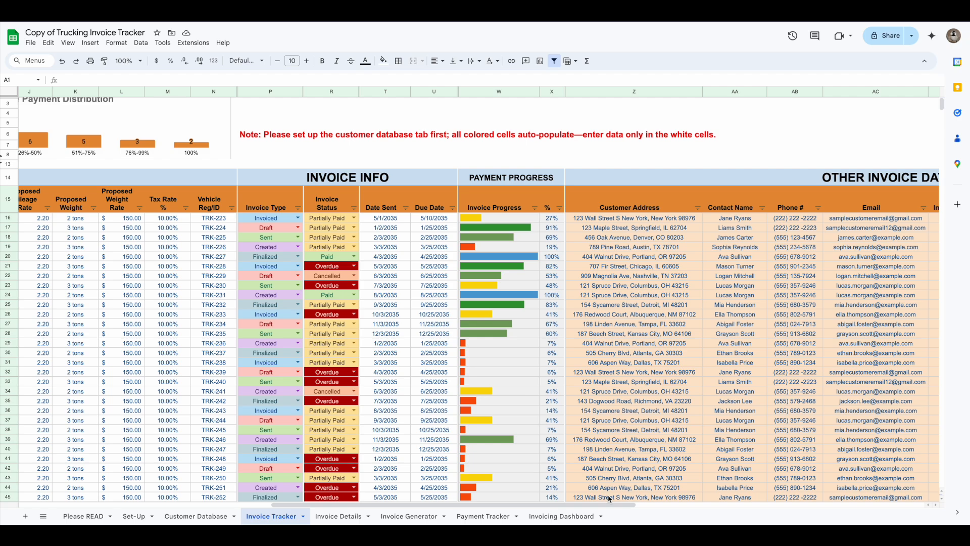
pyautogui.moveTo(606, 504); pyautogui.dragTo(376, 507)
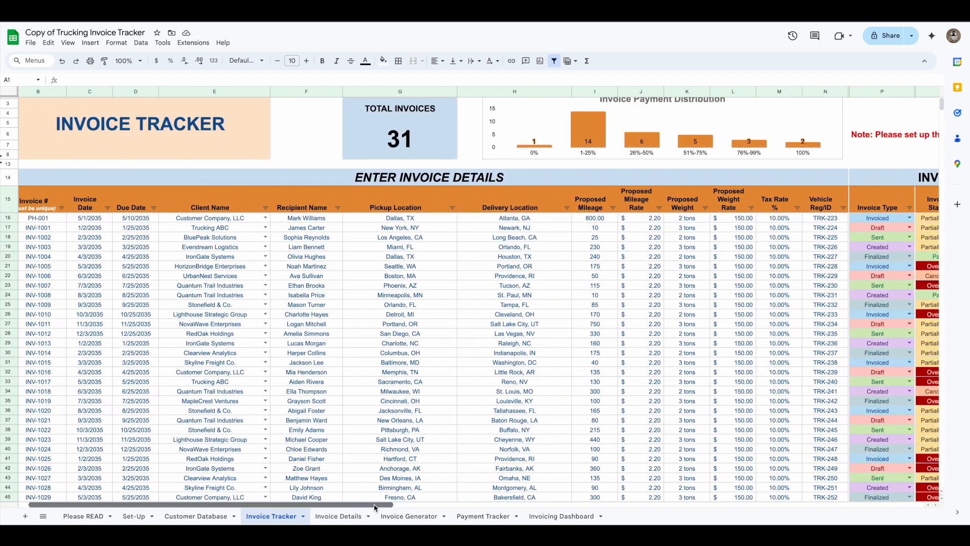
# Step: Look through the invoice line items on the Invoice Details sheet
pyautogui.click(337, 514)
pyautogui.scroll(-5, 176, 376)
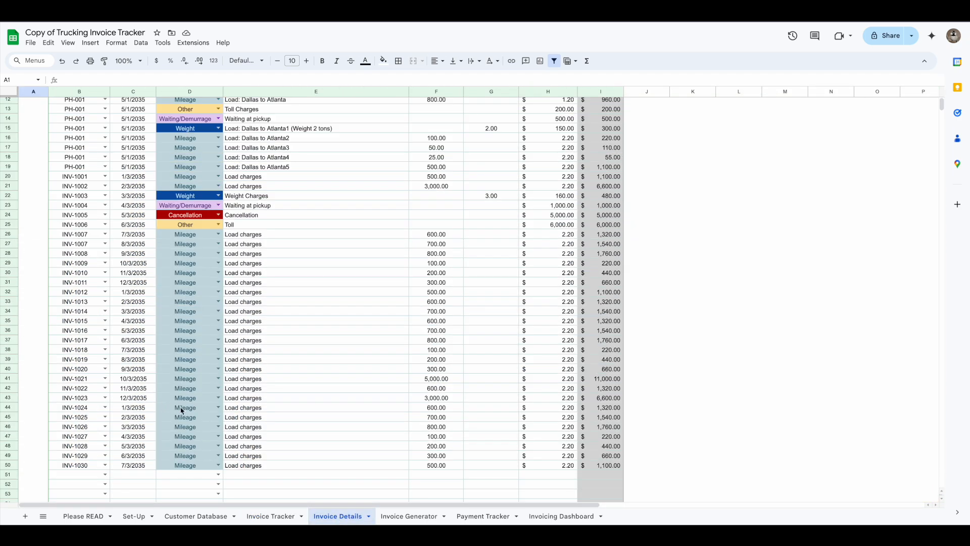
pyautogui.scroll(5, 310, 380)
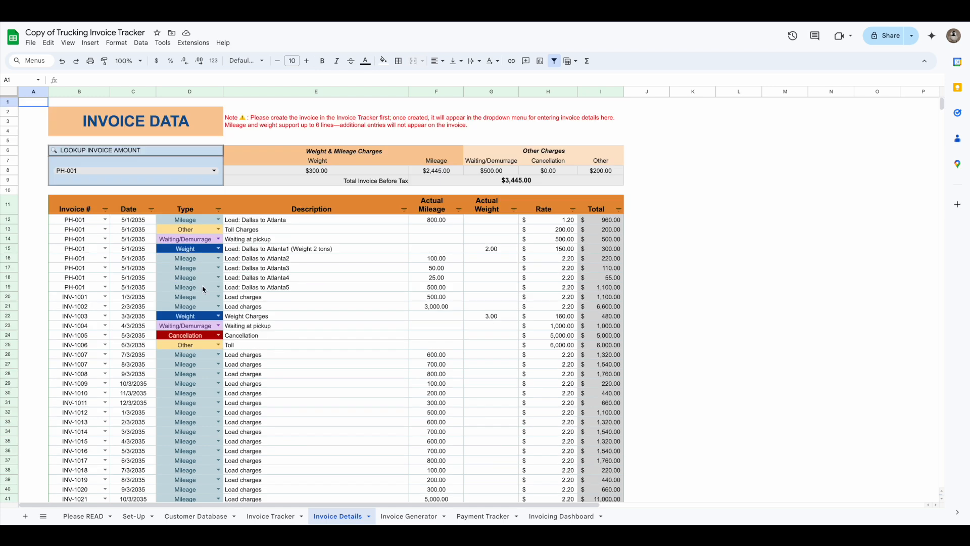
# Step: Preview invoices INV-1001 and INV-1002 on the Invoice Generator sheet
pyautogui.click(408, 516)
pyautogui.click(415, 181)
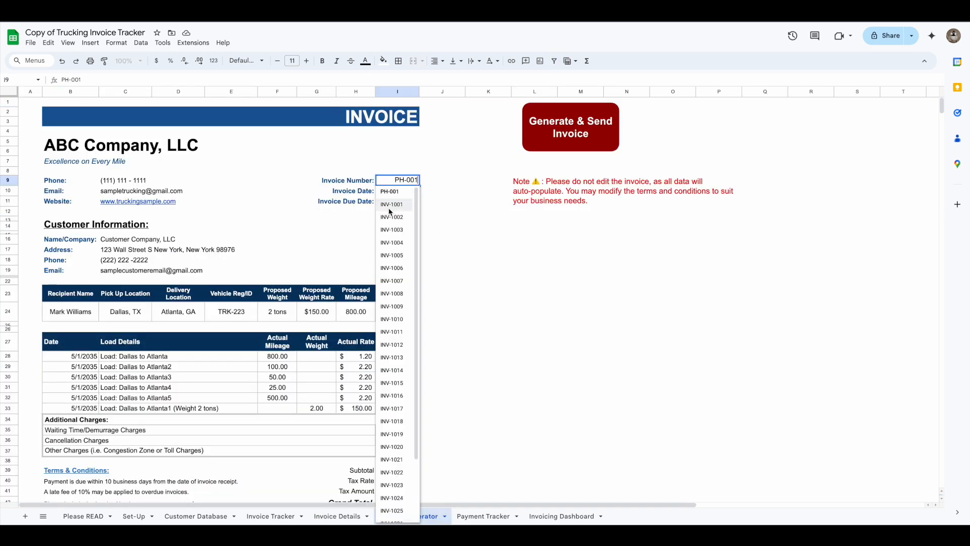
pyautogui.click(392, 204)
pyautogui.click(407, 185)
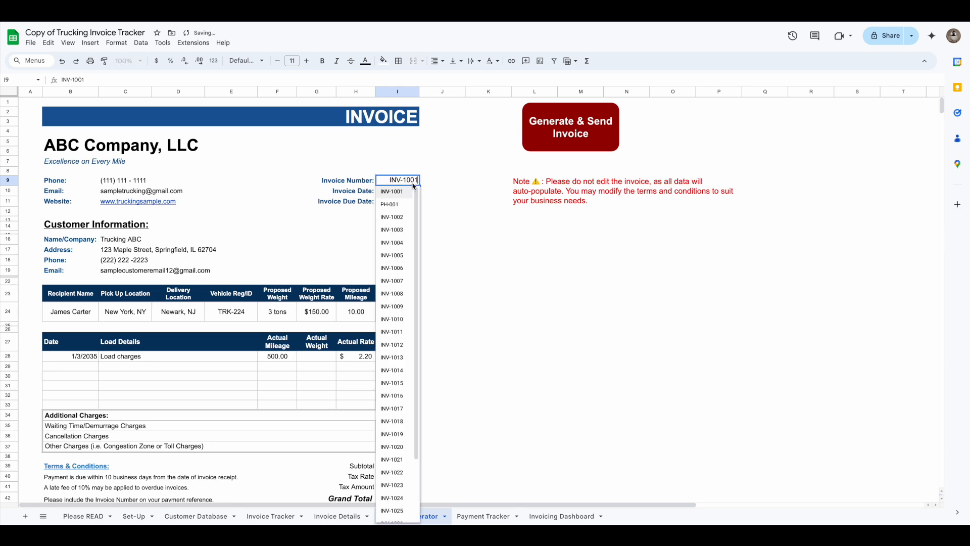
pyautogui.click(392, 219)
pyautogui.scroll(-3, 379, 259)
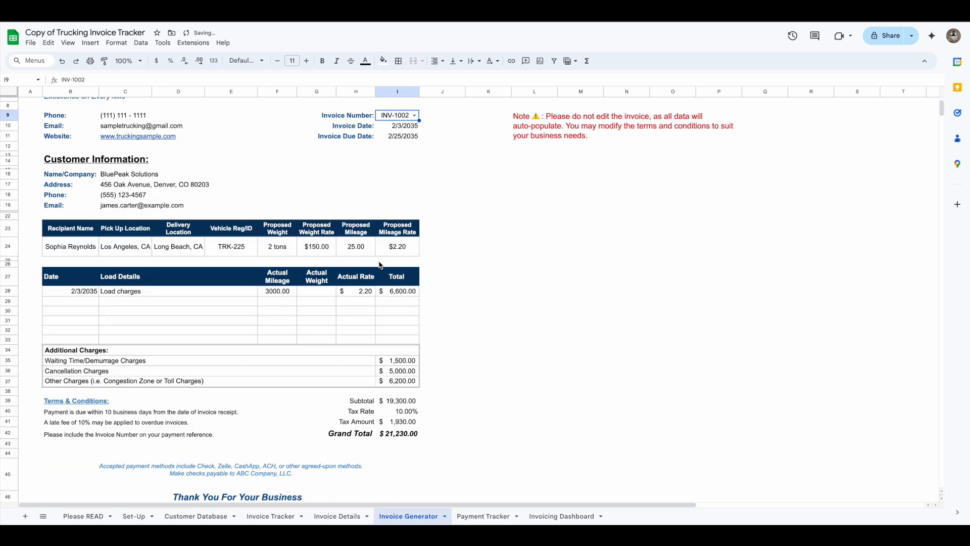
# Step: Preview invoice INV-1004 in the Invoice Generator and set the invoice number back to PH-001
pyautogui.scroll(1, 379, 259)
pyautogui.click(413, 127)
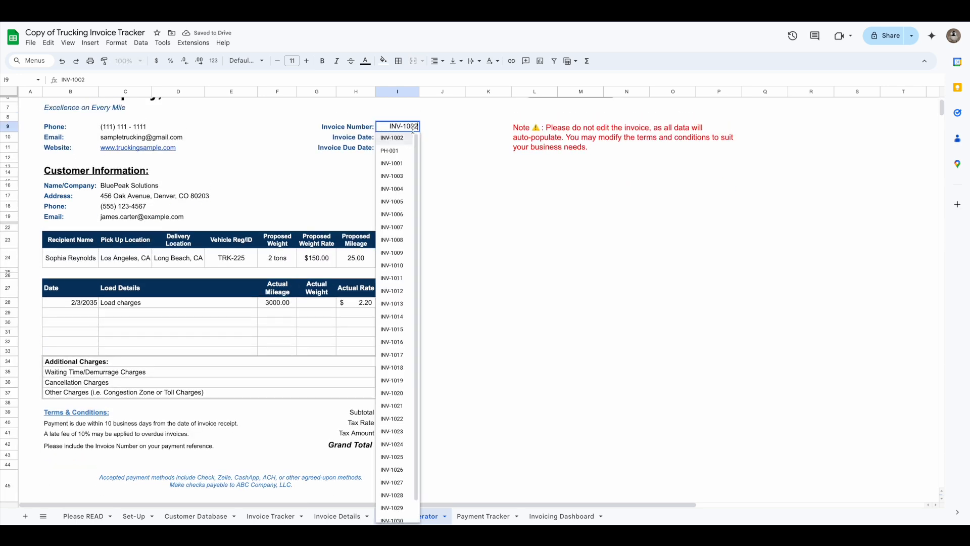
pyautogui.click(393, 189)
pyautogui.click(414, 128)
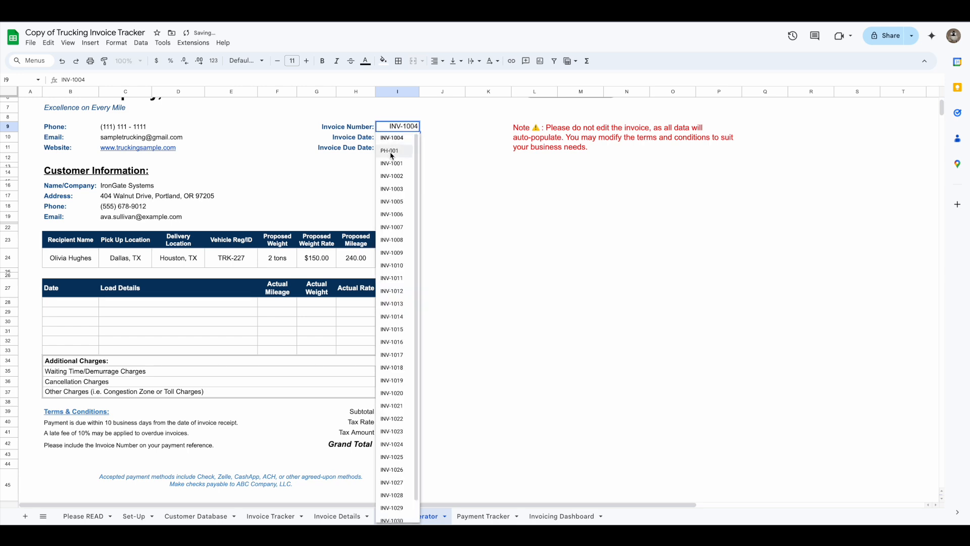
pyautogui.click(392, 153)
pyautogui.scroll(2, 470, 454)
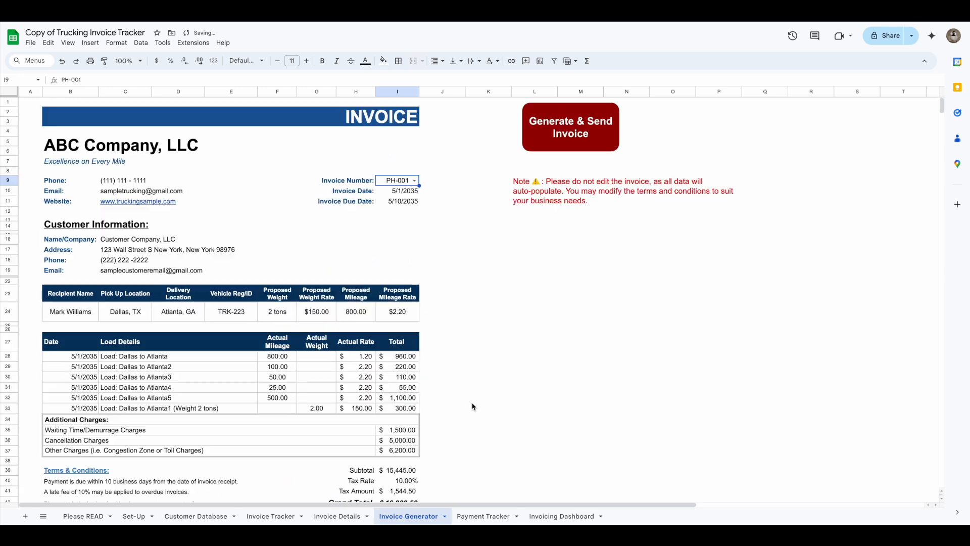
# Step: Review the Payment Tracker sheet and look up the payment status of invoice INV-1002
pyautogui.click(478, 515)
pyautogui.scroll(-5, 240, 251)
pyautogui.scroll(5, 267, 362)
pyautogui.click(289, 166)
pyautogui.click(289, 167)
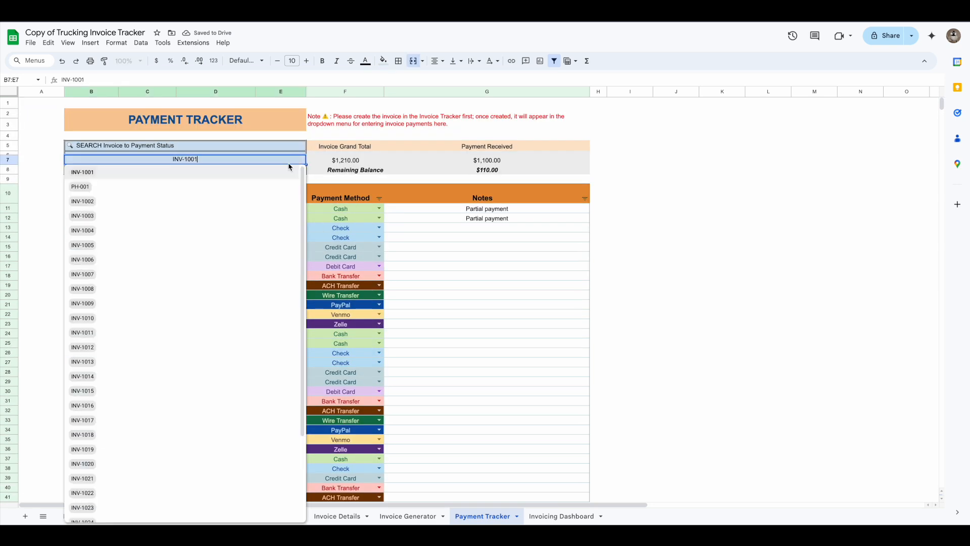
pyautogui.click(126, 202)
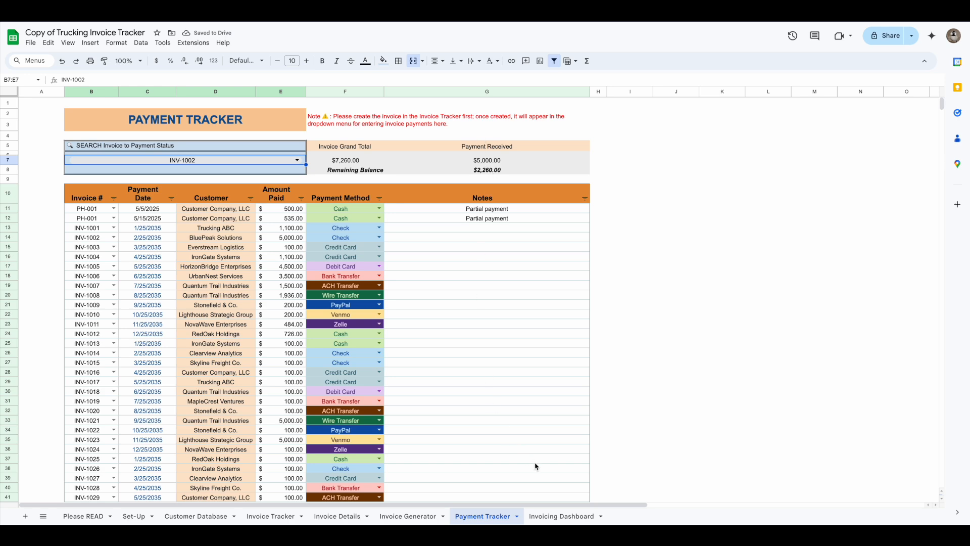
# Step: Examine the Invoicing Dashboard filled with the 2035 sample data
pyautogui.click(561, 516)
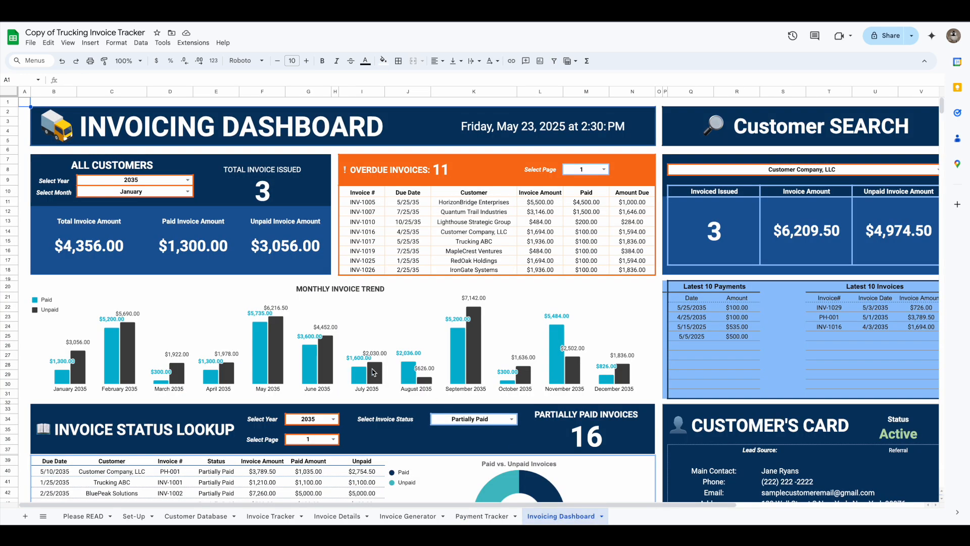
pyautogui.scroll(-5, 402, 403)
pyautogui.scroll(5, 530, 287)
pyautogui.scroll(-1, 530, 287)
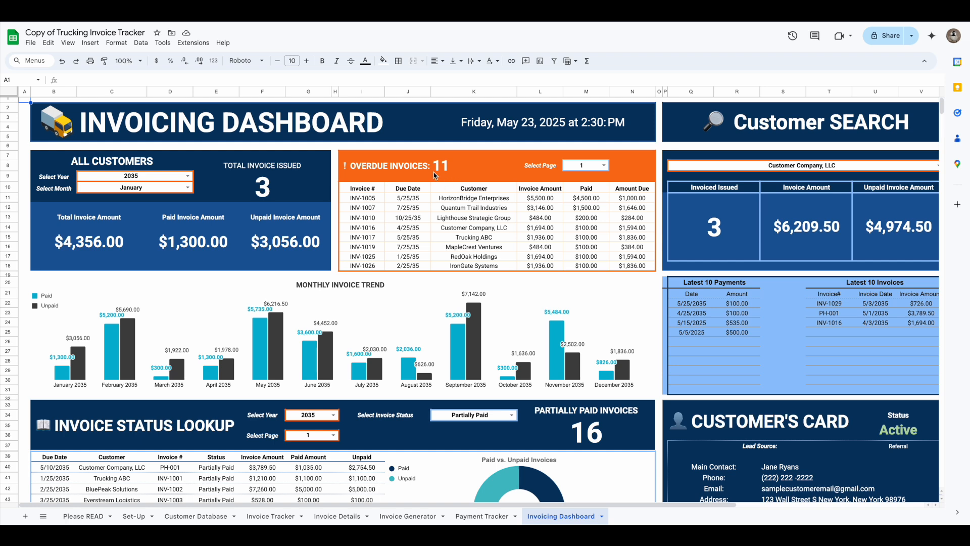
# Step: Show page 2 of the 2035 Overdue Invoices list and go back to page 1
pyautogui.click(603, 166)
pyautogui.click(576, 191)
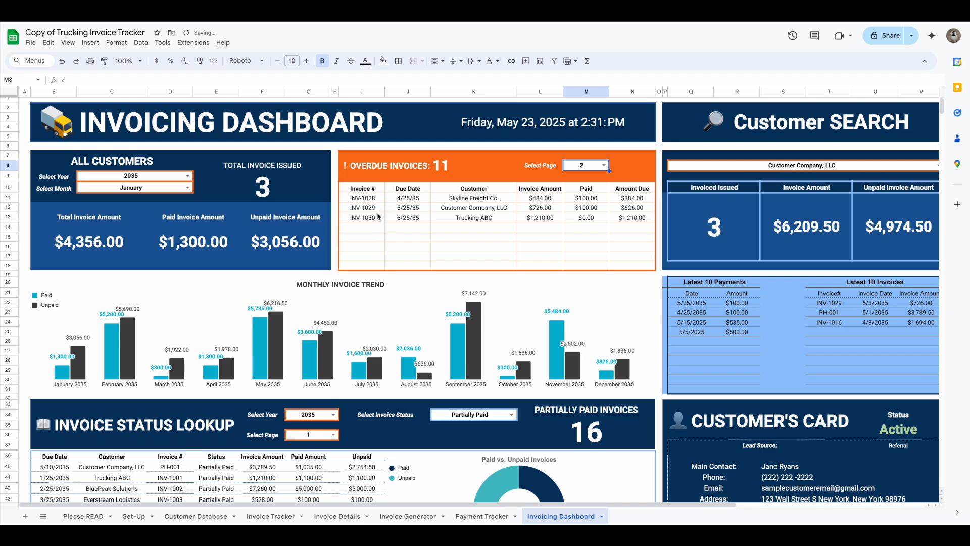
pyautogui.click(604, 167)
pyautogui.click(577, 178)
# Step: Show page 2 of the Partially Paid invoices in the Invoice Status Lookup section
pyautogui.scroll(-3, 300, 361)
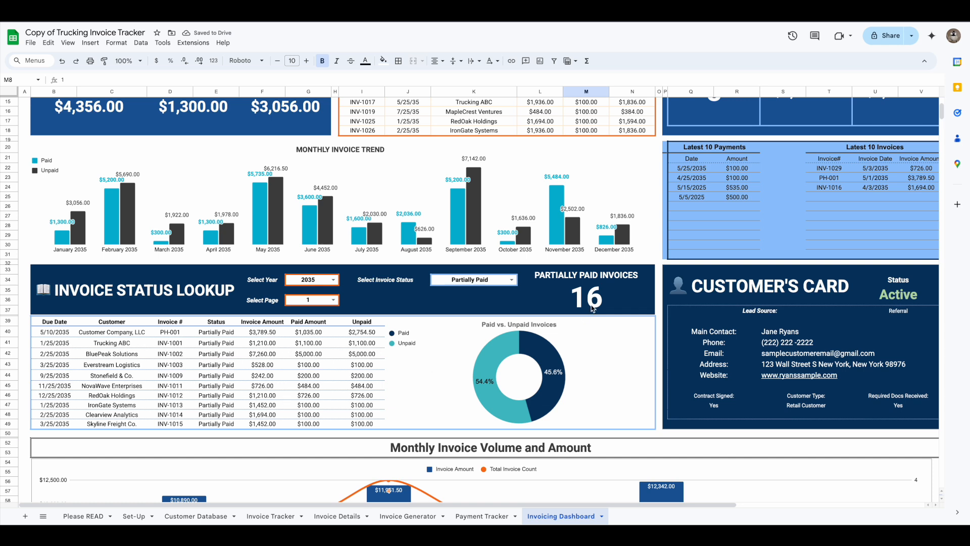
pyautogui.click(333, 300)
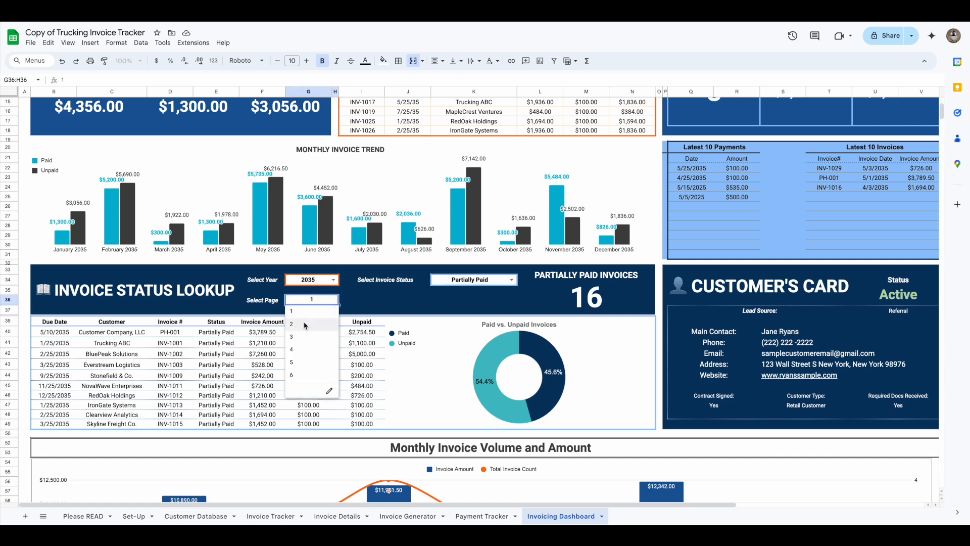
pyautogui.click(305, 324)
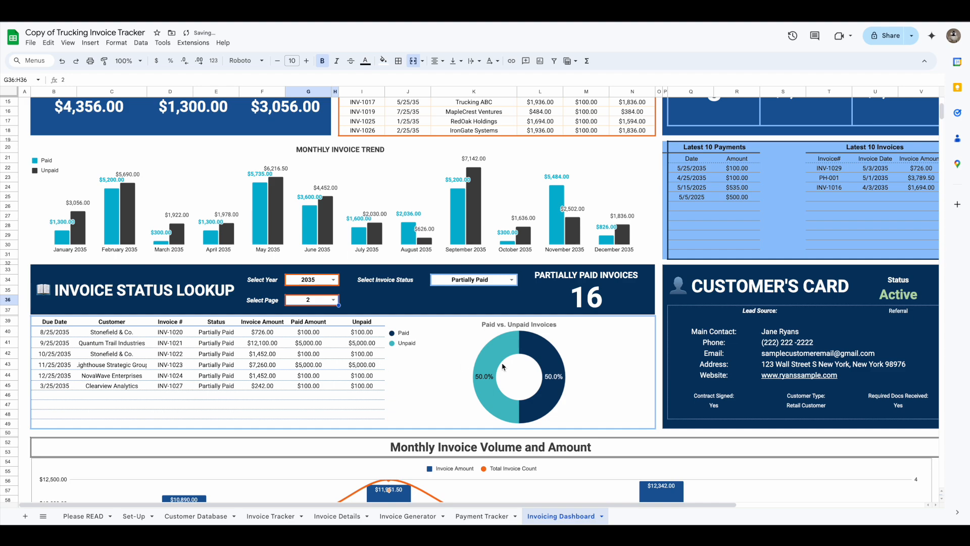
# Step: Switch the All Customers summary through February, June and August 2035, ending on October
pyautogui.scroll(-3, 503, 367)
pyautogui.scroll(6, 455, 384)
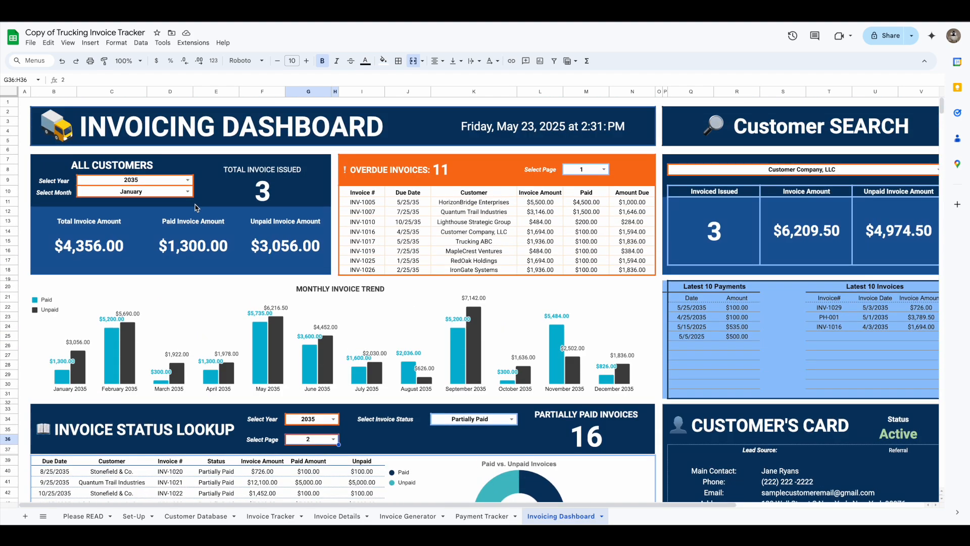
pyautogui.click(188, 192)
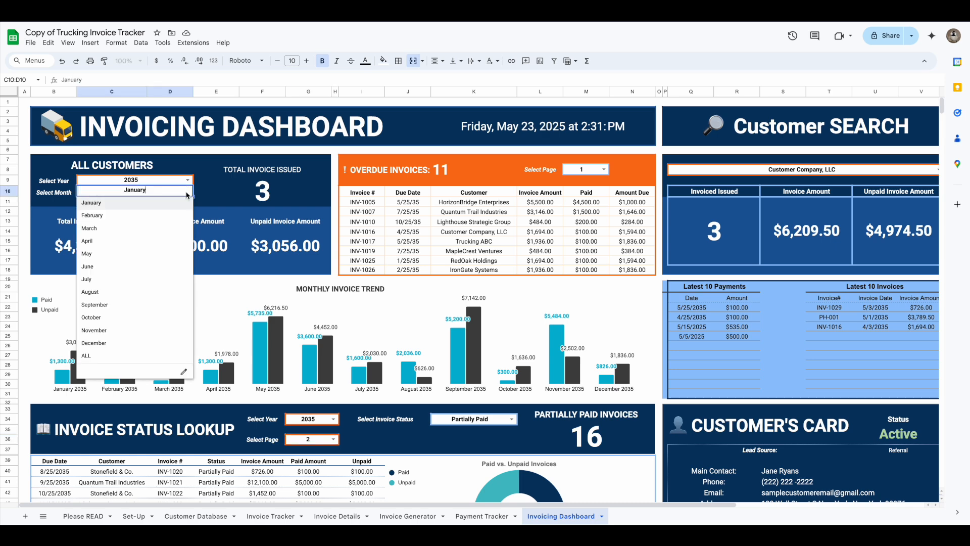
pyautogui.click(102, 216)
pyautogui.click(187, 192)
pyautogui.click(107, 266)
pyautogui.click(187, 193)
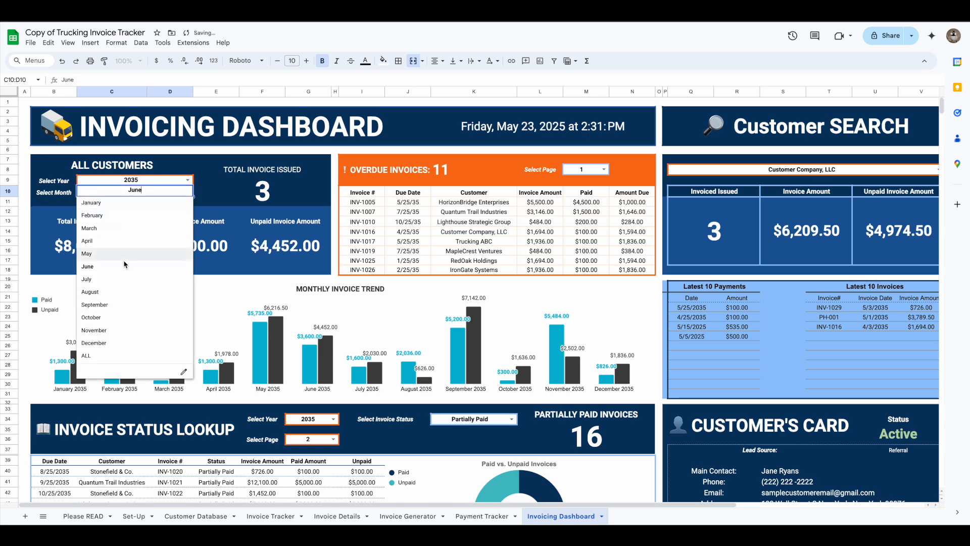
pyautogui.click(134, 291)
pyautogui.click(188, 192)
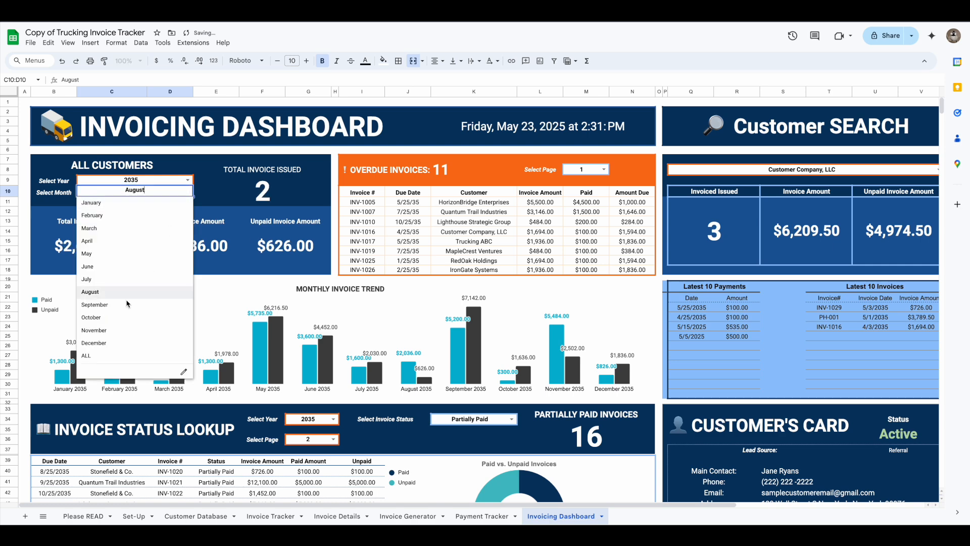
pyautogui.click(120, 318)
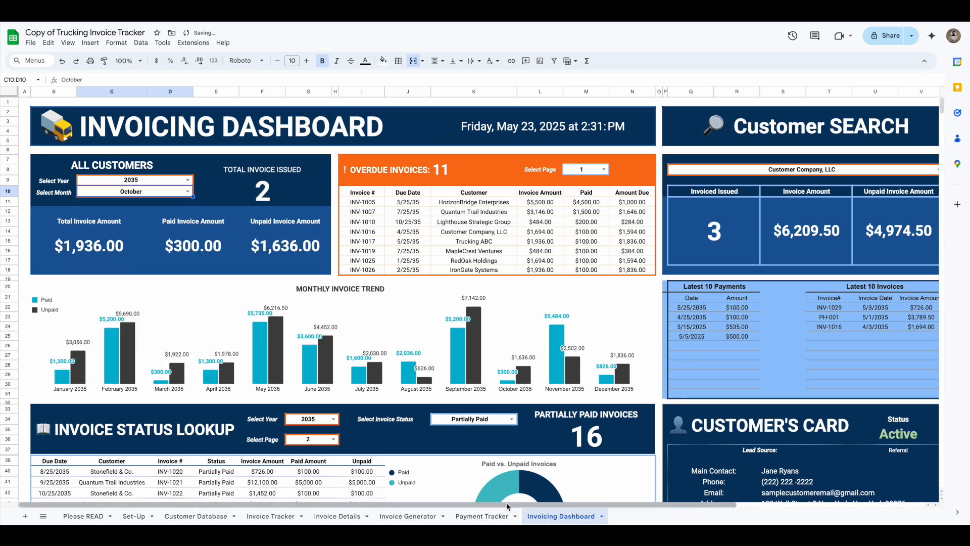
# Step: Look up Nexora Technologies, UrbanNest Services and Stonefield & Co. one after another in the Customer Search section
pyautogui.moveTo(507, 505); pyautogui.dragTo(676, 505)
pyautogui.click(722, 170)
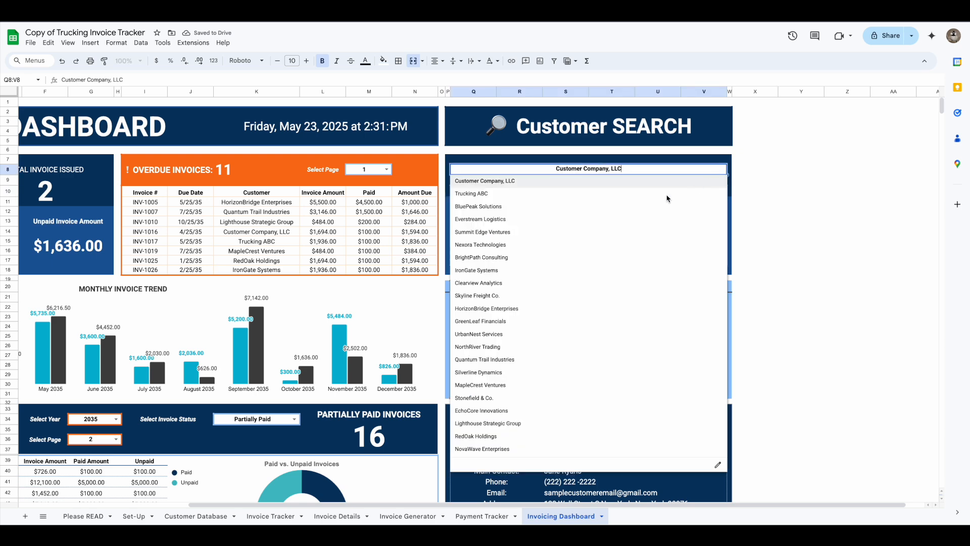
pyautogui.click(543, 245)
pyautogui.click(722, 171)
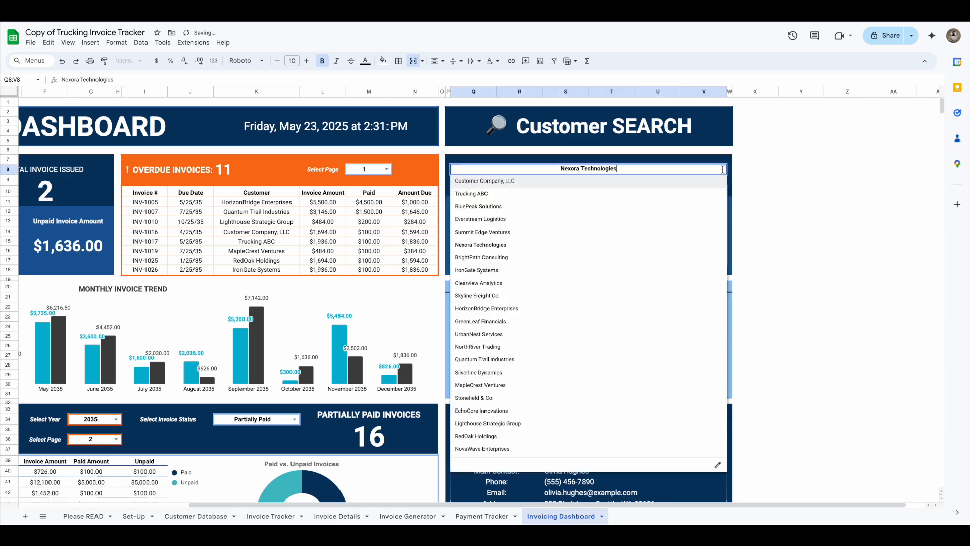
pyautogui.click(535, 335)
pyautogui.click(722, 171)
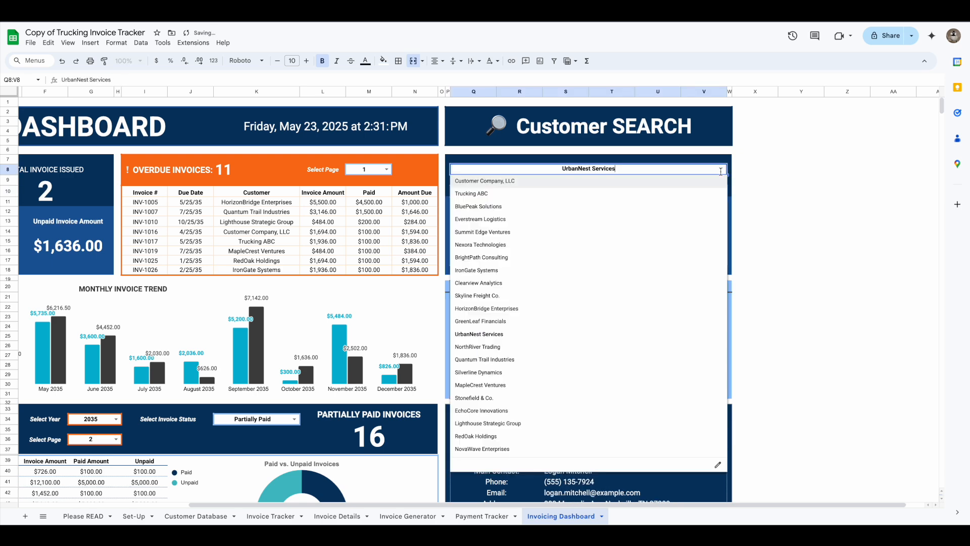
pyautogui.click(535, 398)
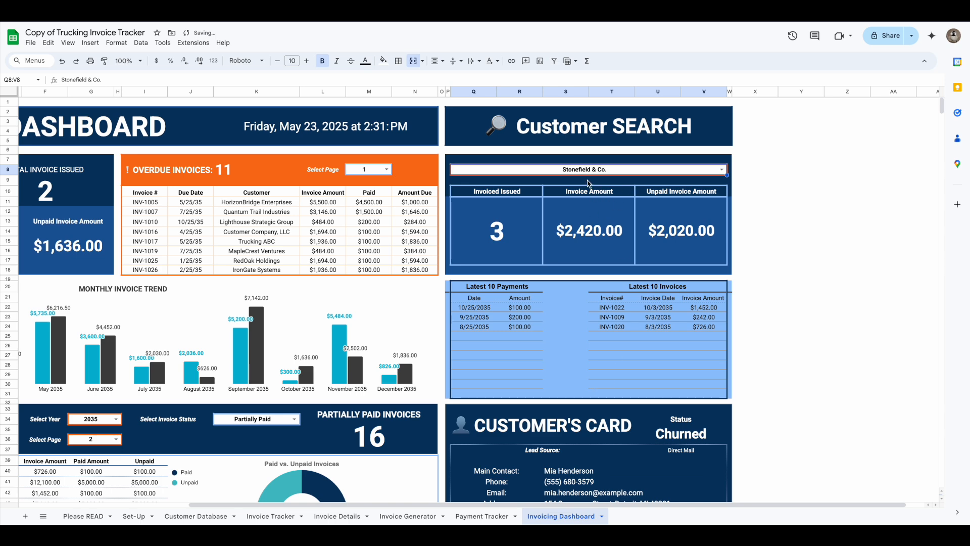
# Step: Examine the latest payments, latest invoices and customer's card for Stonefield & Co., plus the monthly volume chart
pyautogui.scroll(-3, 590, 212)
pyautogui.scroll(2, 592, 303)
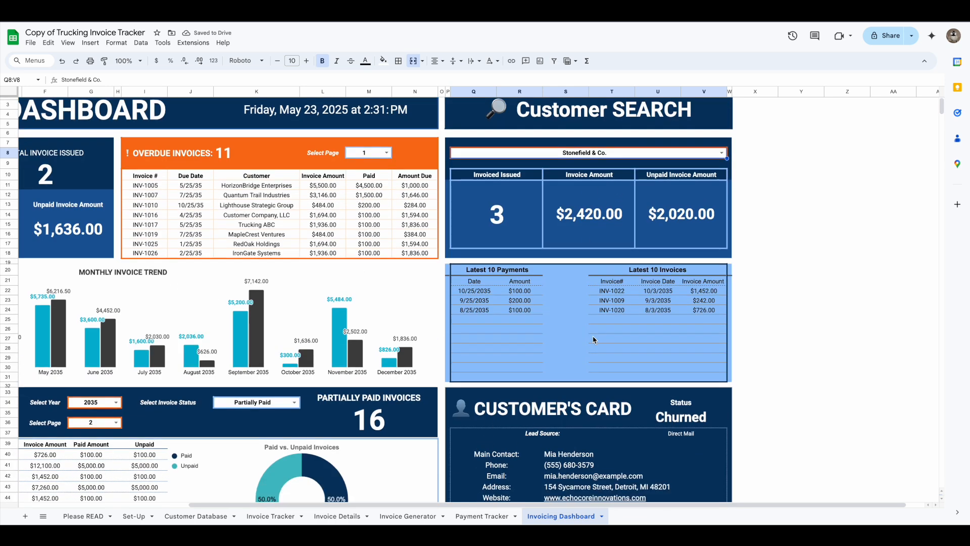
pyautogui.scroll(-5, 594, 340)
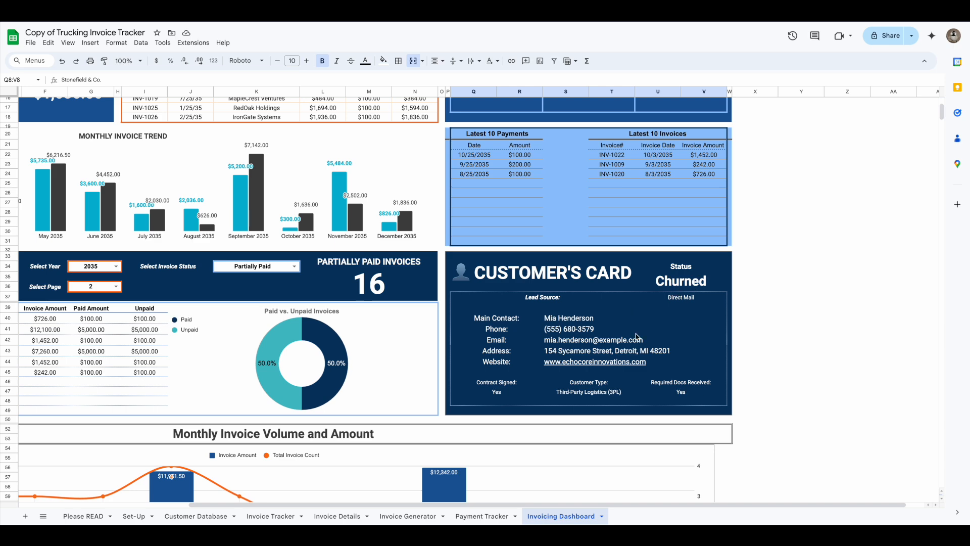
pyautogui.scroll(-6, 637, 337)
pyautogui.scroll(12, 621, 396)
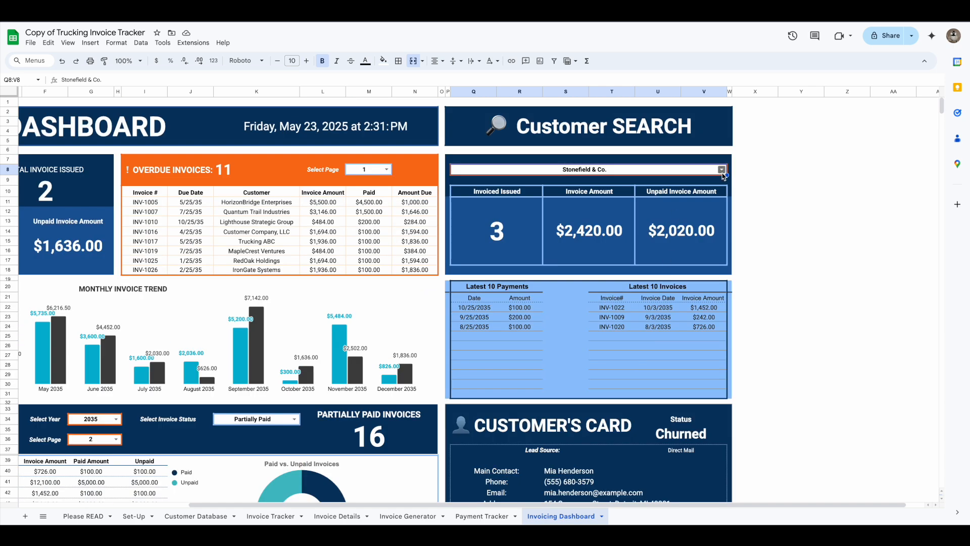
# Step: Set the Customer Search back to Customer Company, LLC
pyautogui.click(722, 173)
pyautogui.click(525, 183)
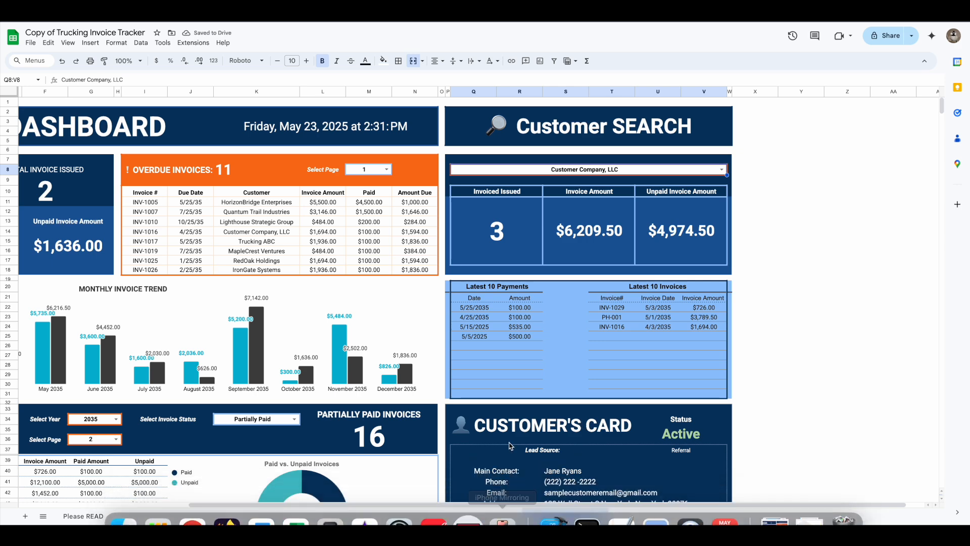
pyautogui.hscroll(-10, 513, 510)
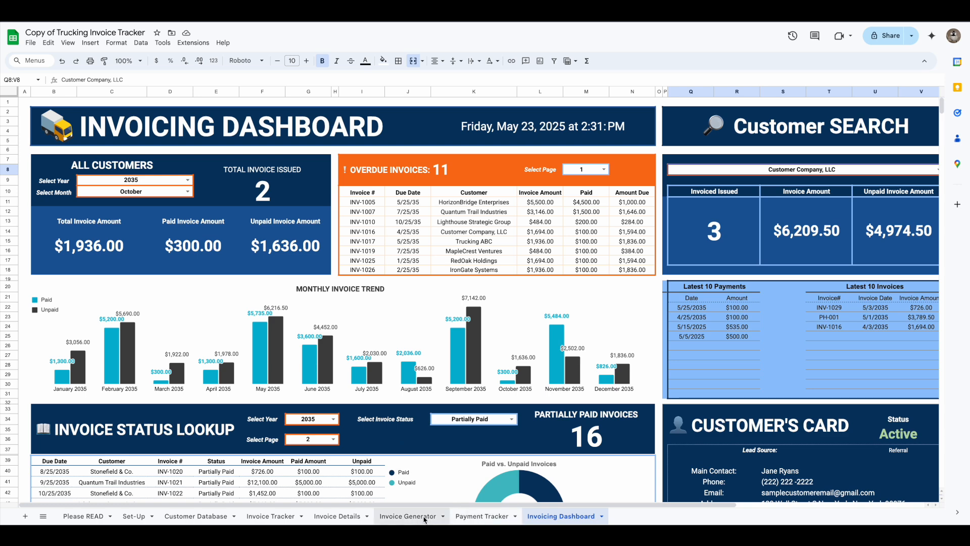
# Step: Revisit the Invoice Generator, Payment Tracker and Invoice Details sheets in turn
pyautogui.click(404, 516)
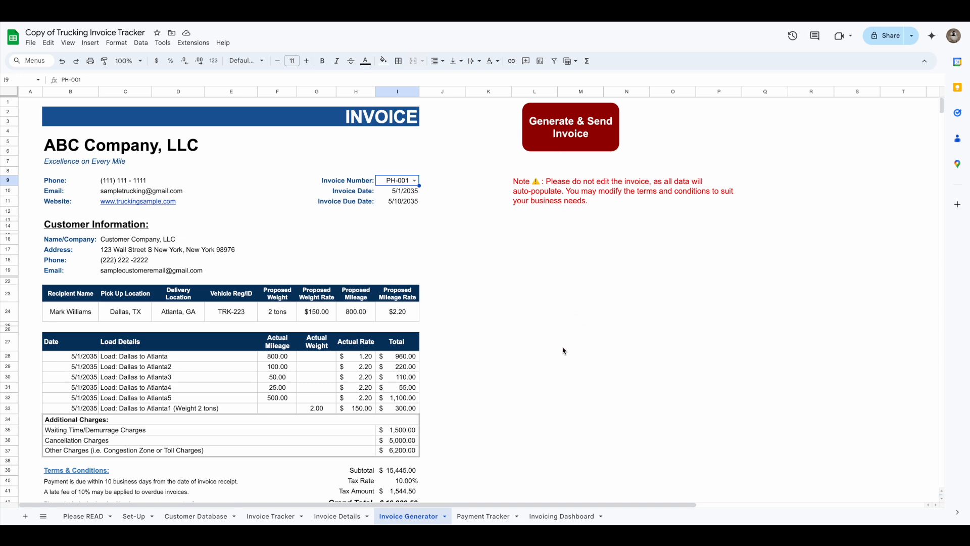
pyautogui.click(482, 516)
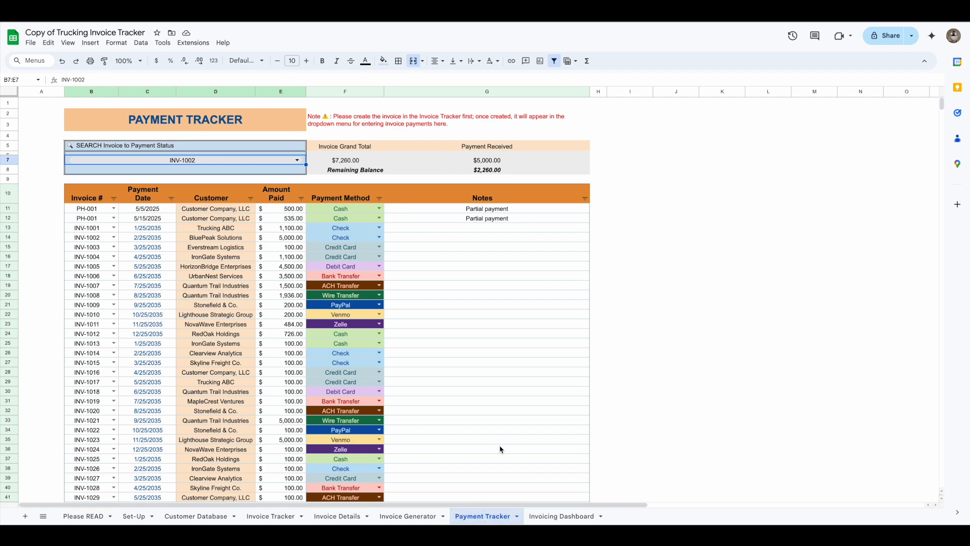
pyautogui.click(348, 516)
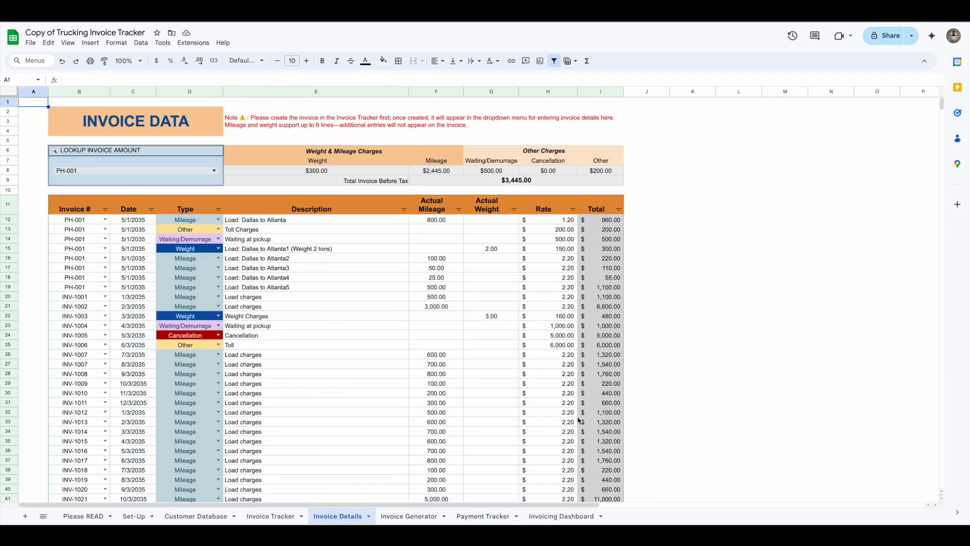